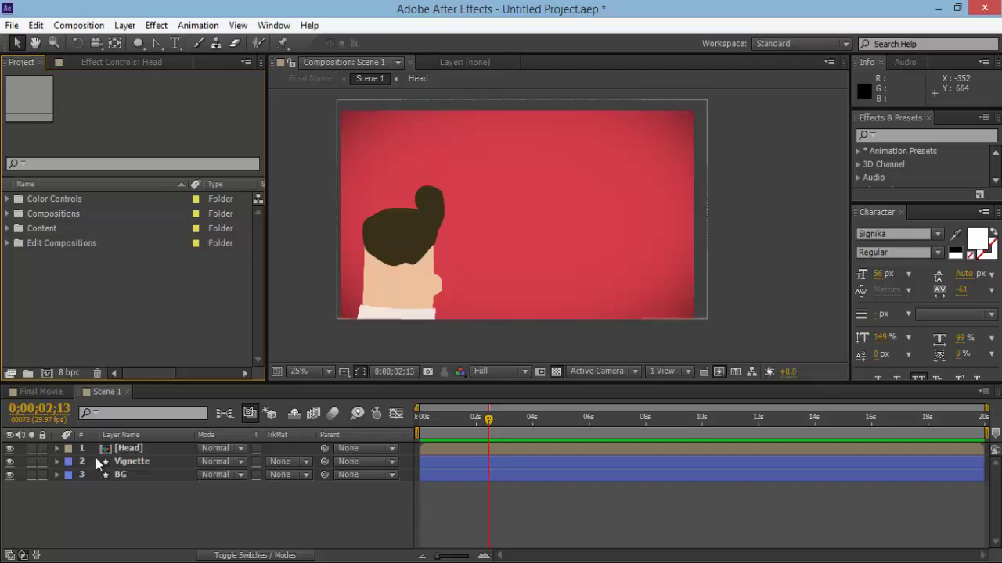
Hide the Head layer in the Scene 1 composition
left_click(102, 451)
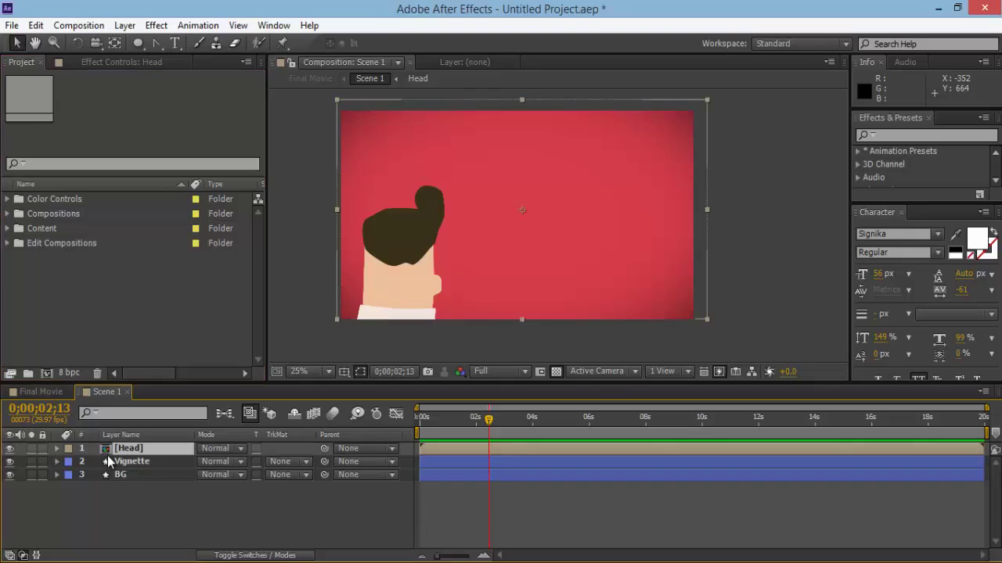
left_click(9, 449)
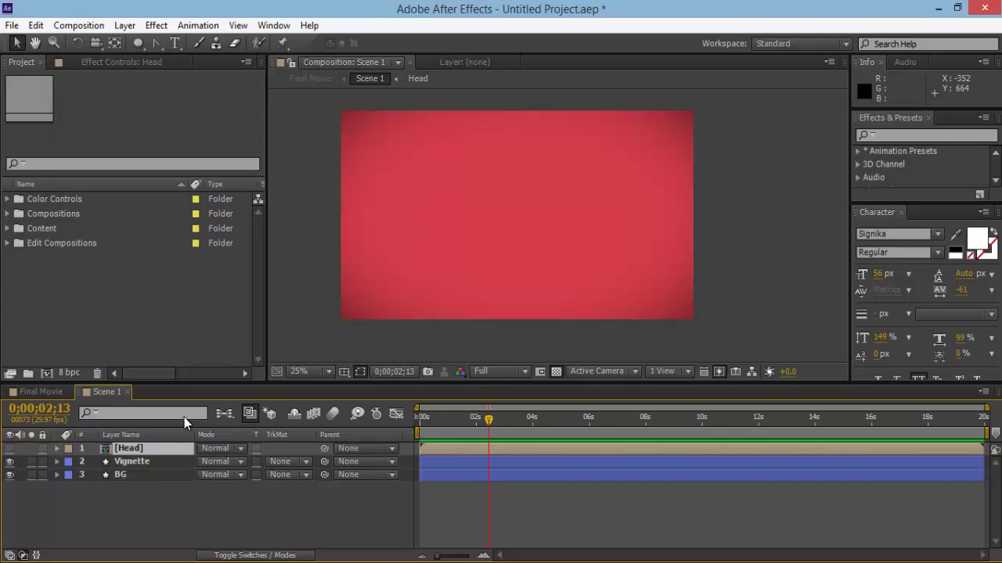
left_click(630, 499)
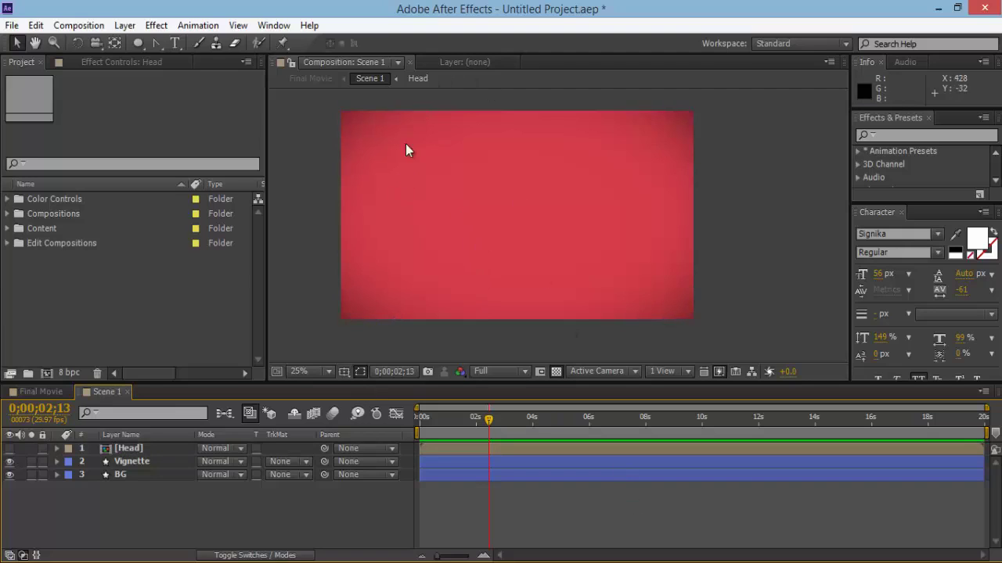
Draw a rounded rectangle about 1220 × 700 px over the red background and shift it roughly to the middle of the frame
key("ctrl+t")
left_click(137, 45)
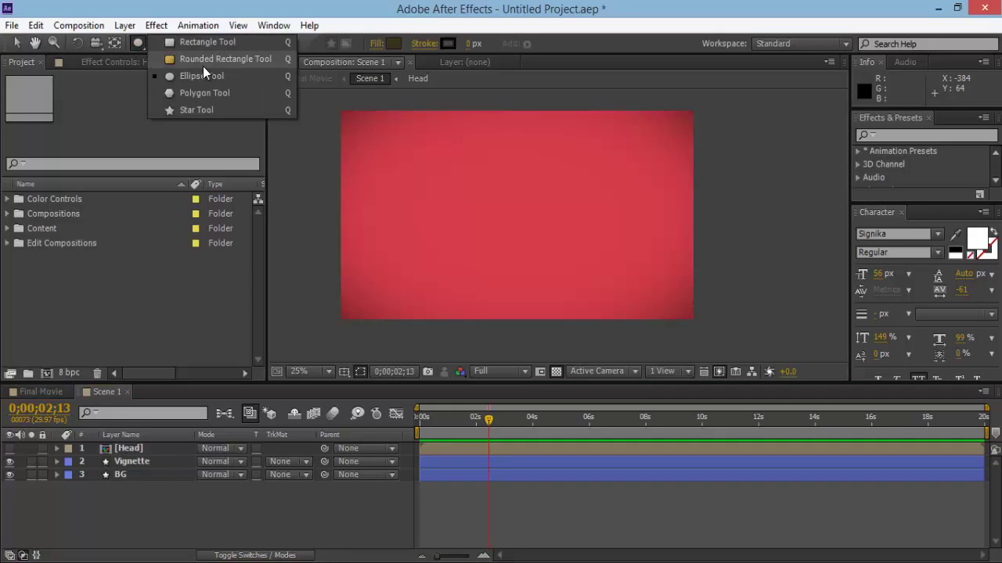
left_click(202, 67)
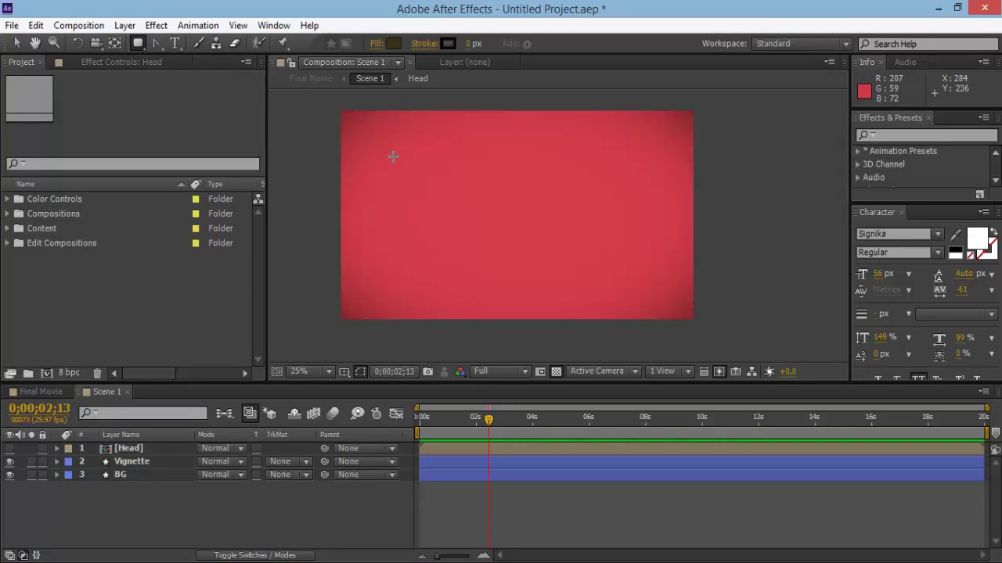
left_click_drag(393, 157, 618, 291)
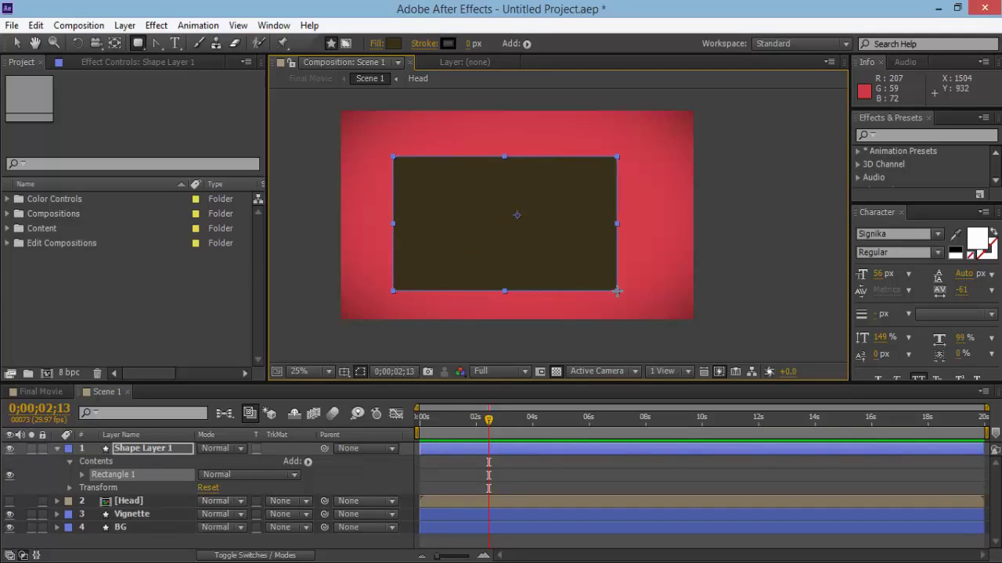
key("v")
left_click_drag(571, 257, 580, 250)
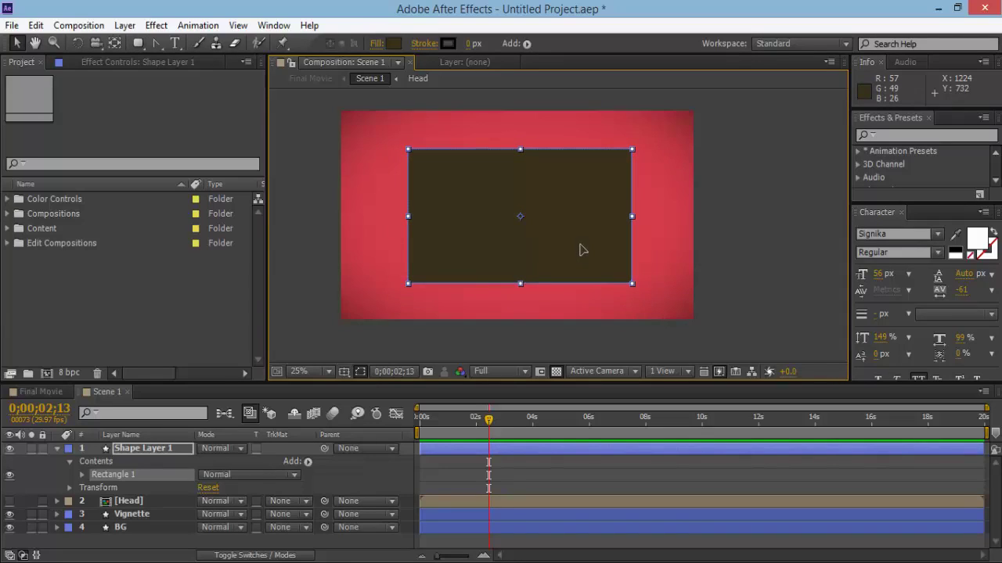
Center the rounded rectangle horizontally and vertically in the composition with the Align options
left_click(264, 29)
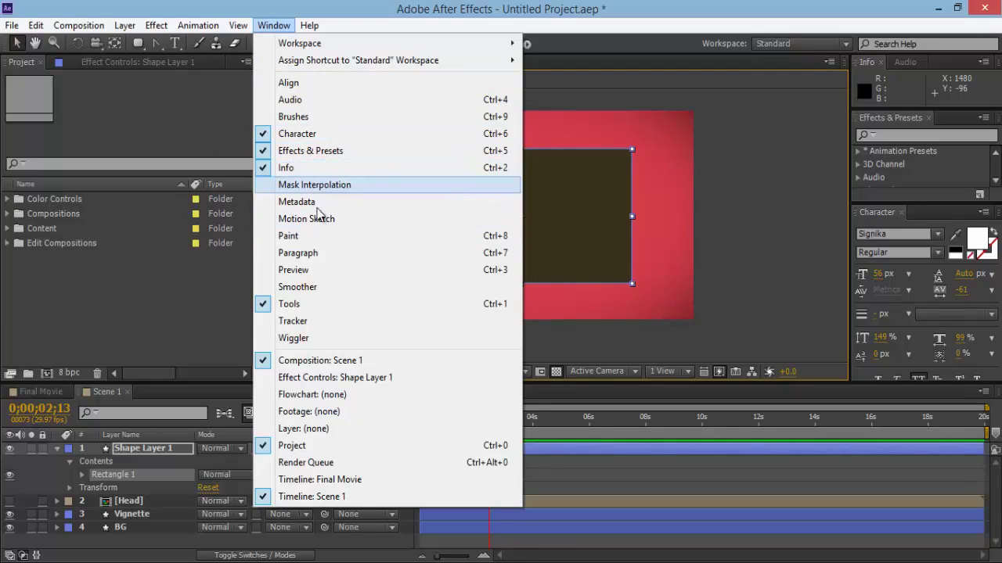
left_click(329, 85)
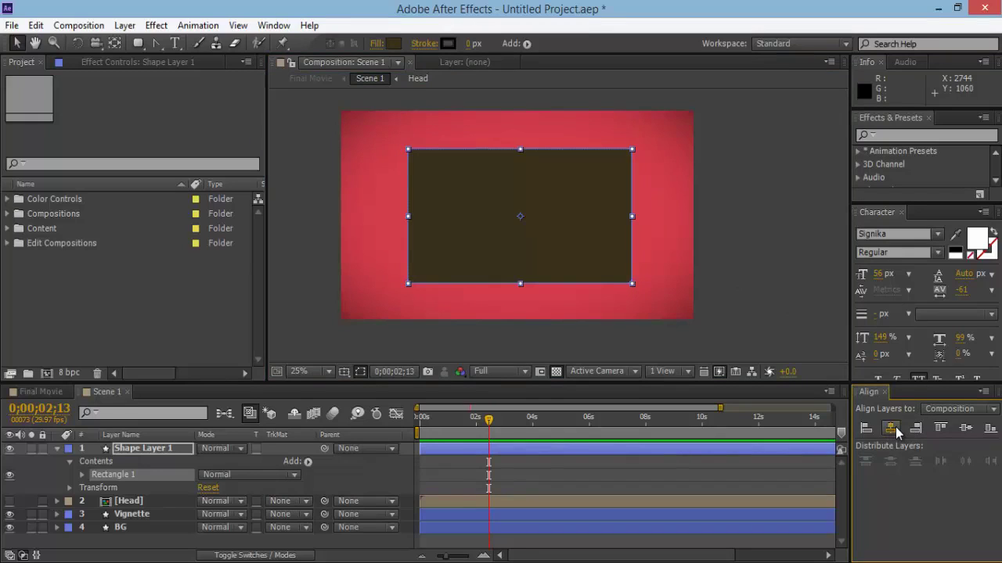
left_click(894, 430)
left_click(966, 428)
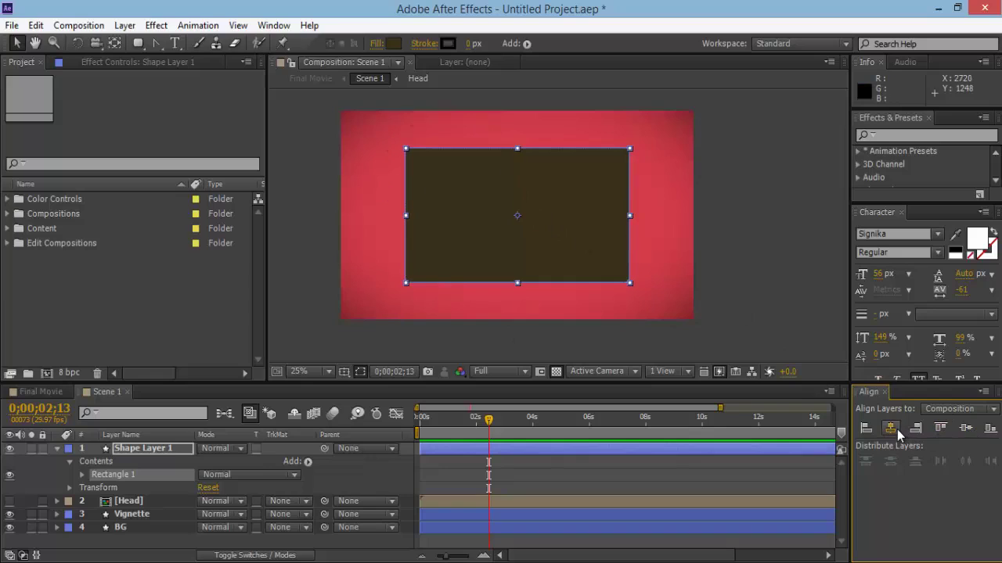
left_click(745, 258)
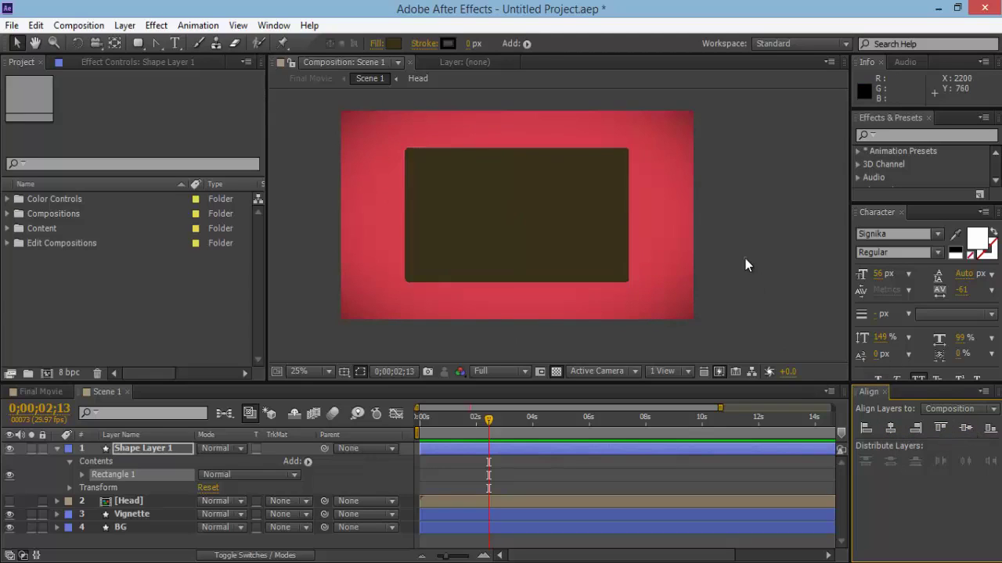
Change the rounded rectangle's fill color to turquoise, about RGB 77, 230, 210
left_click(559, 227)
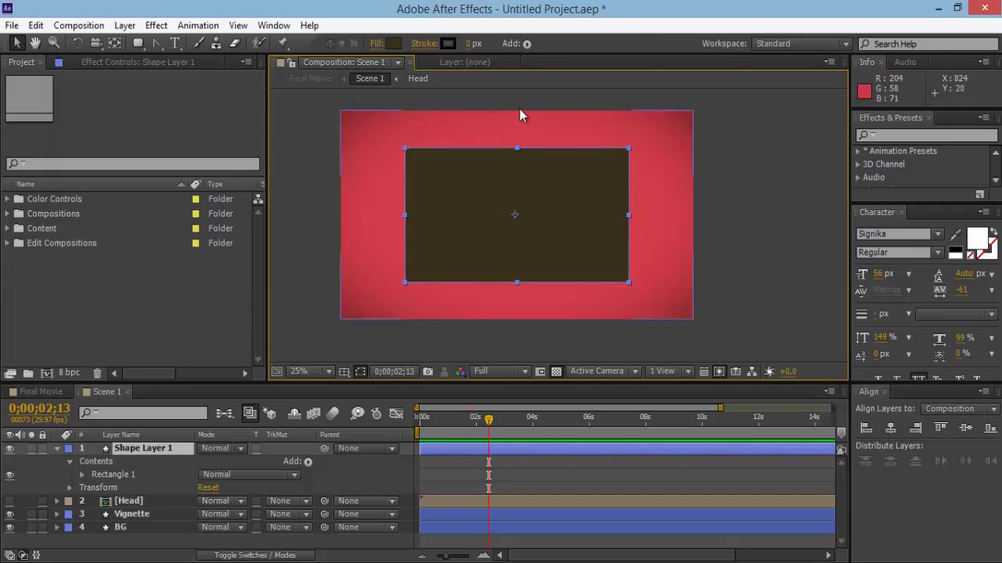
left_click(393, 44)
mouse_move(227, 110)
left_mouse_down()
mouse_move(225, 123)
mouse_move(223, 96)
mouse_move(133, 64)
left_mouse_up()
left_click(177, 82)
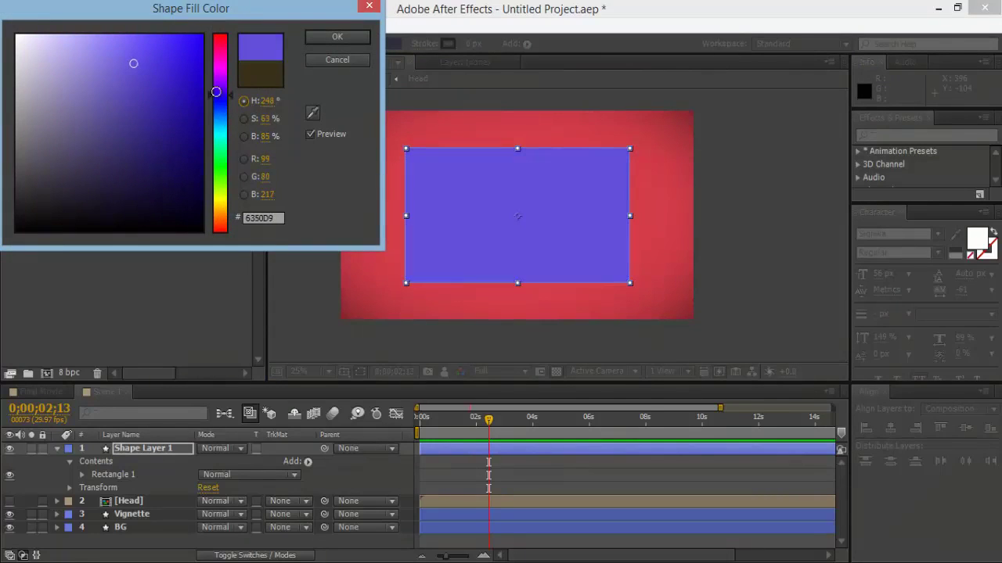
left_click_drag(223, 106, 223, 152)
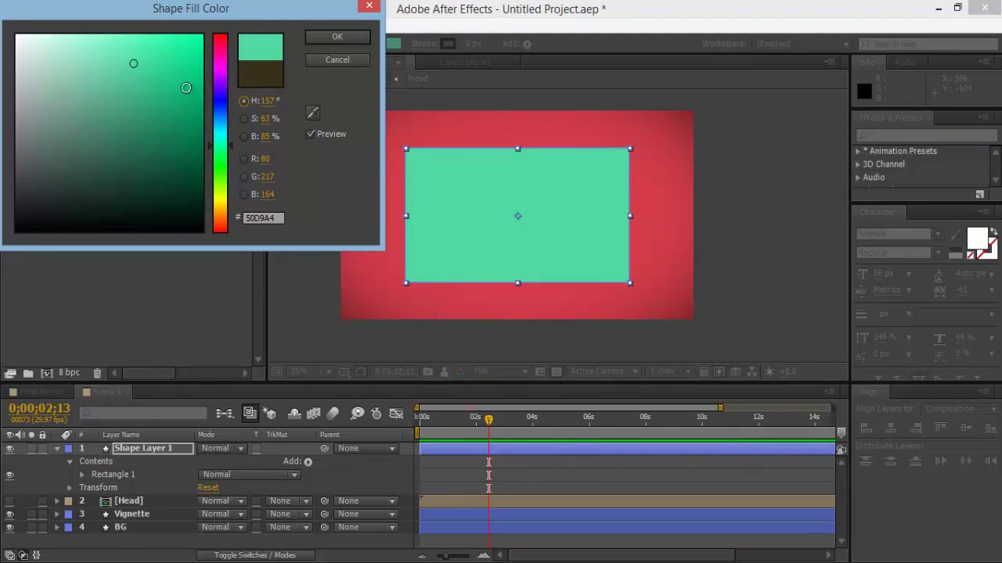
left_click_drag(138, 51, 145, 58)
left_click_drag(228, 150, 232, 144)
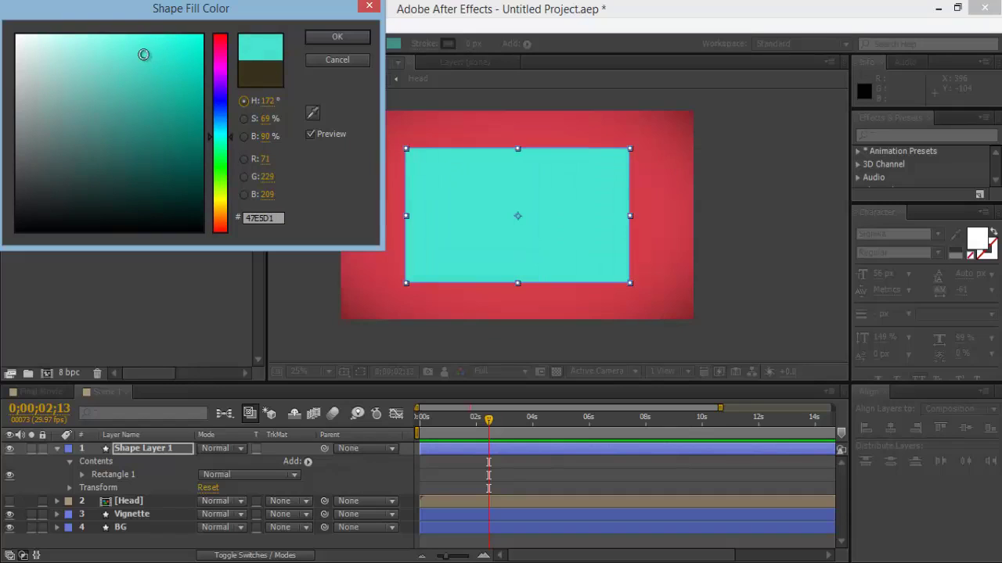
left_click(337, 36)
left_click(775, 291)
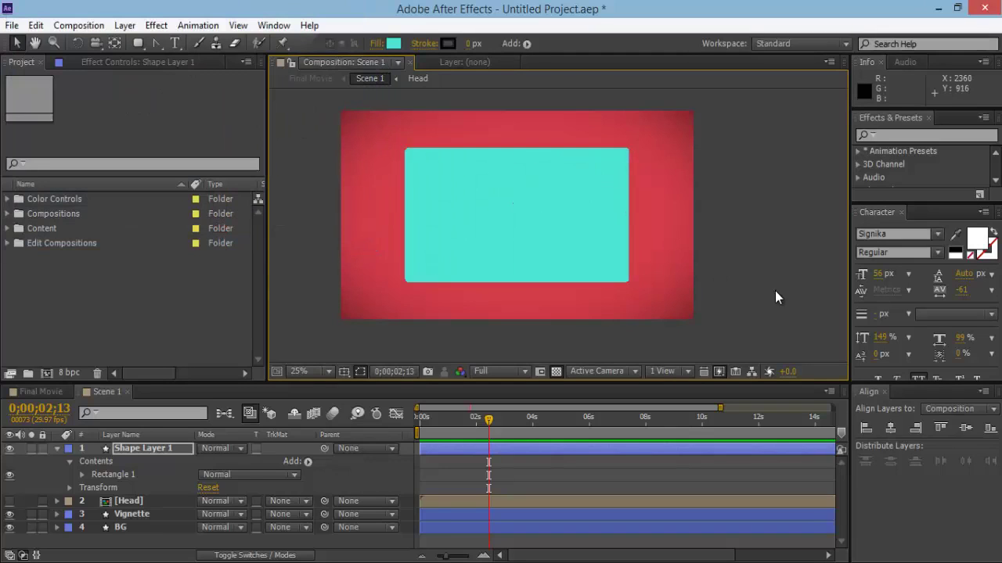
Rename the rounded rectangle's shape layer to "IPad BG"
left_click(512, 229)
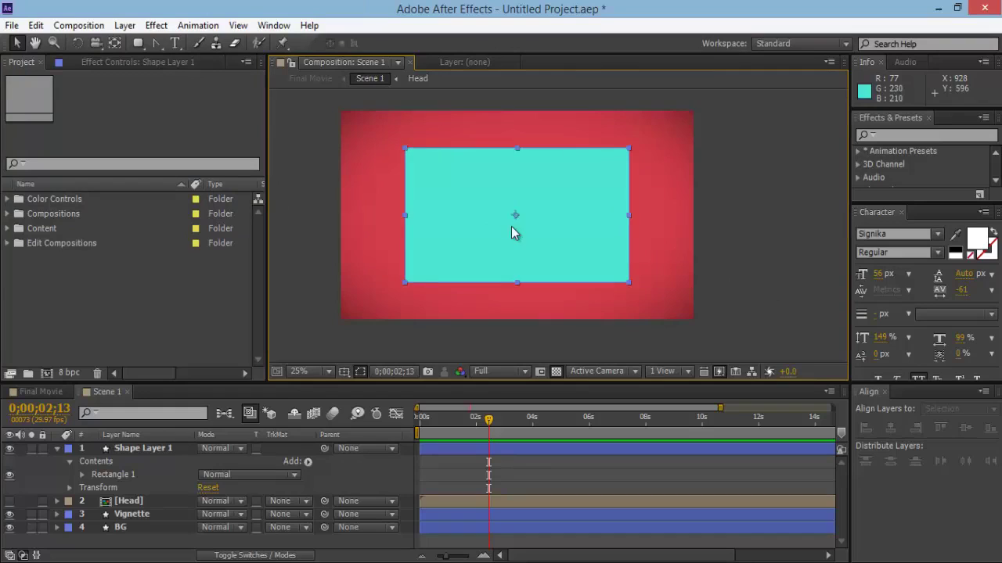
left_click(156, 450)
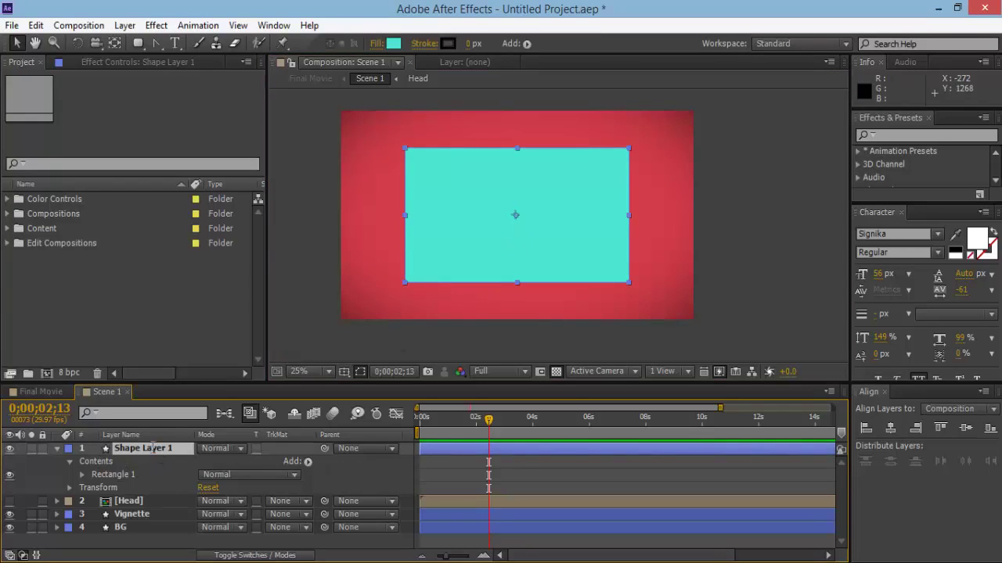
key("Return")
key("BackSpace")
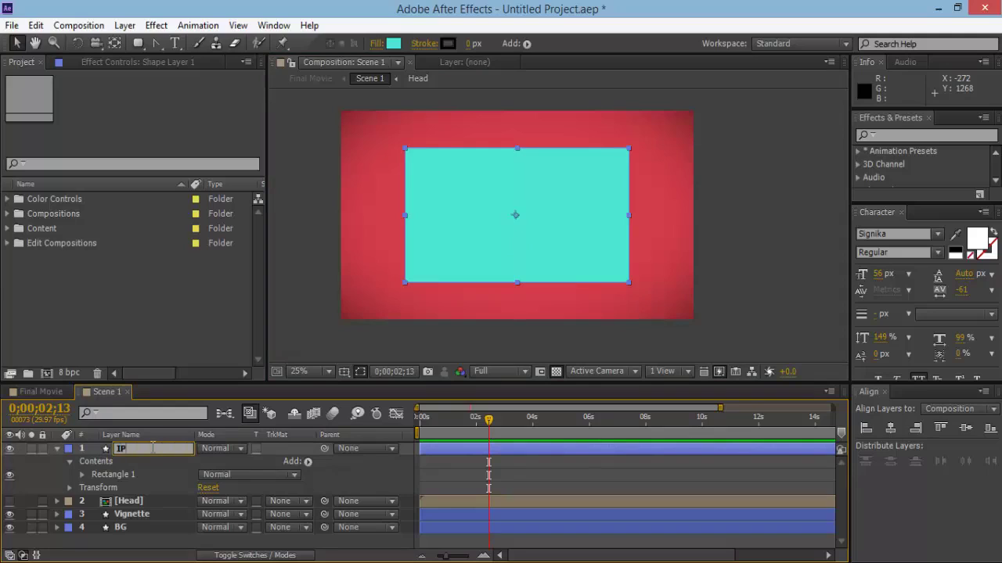
type("IPad BG")
key("Return")
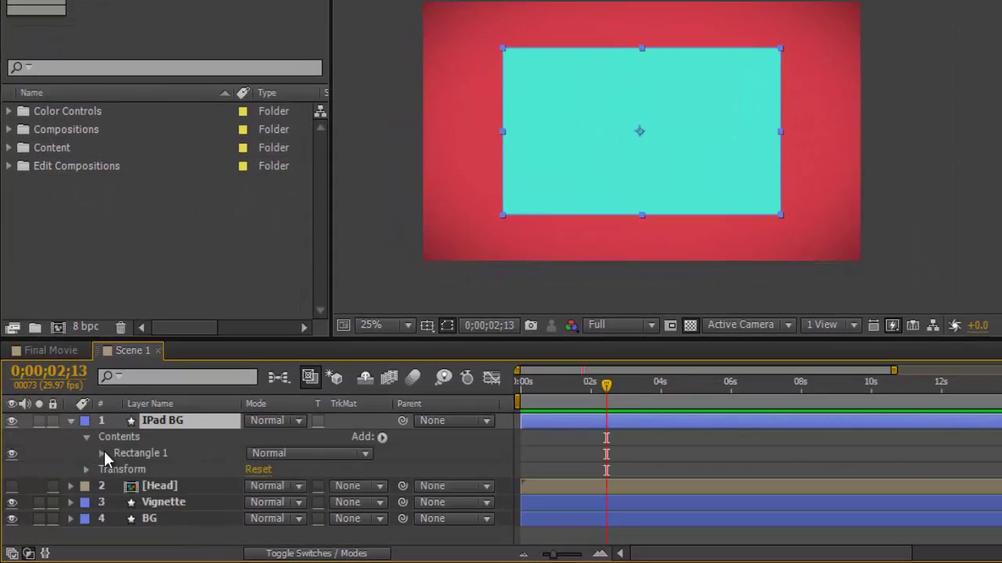
Set the Roundness of the IPad BG layer's rectangle path to 80
left_click(103, 452)
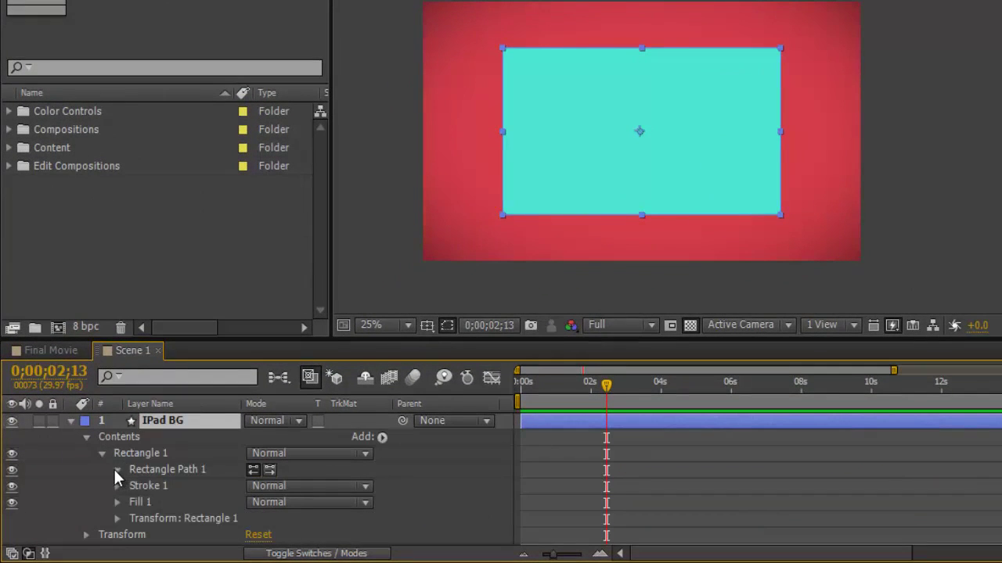
left_click(116, 470)
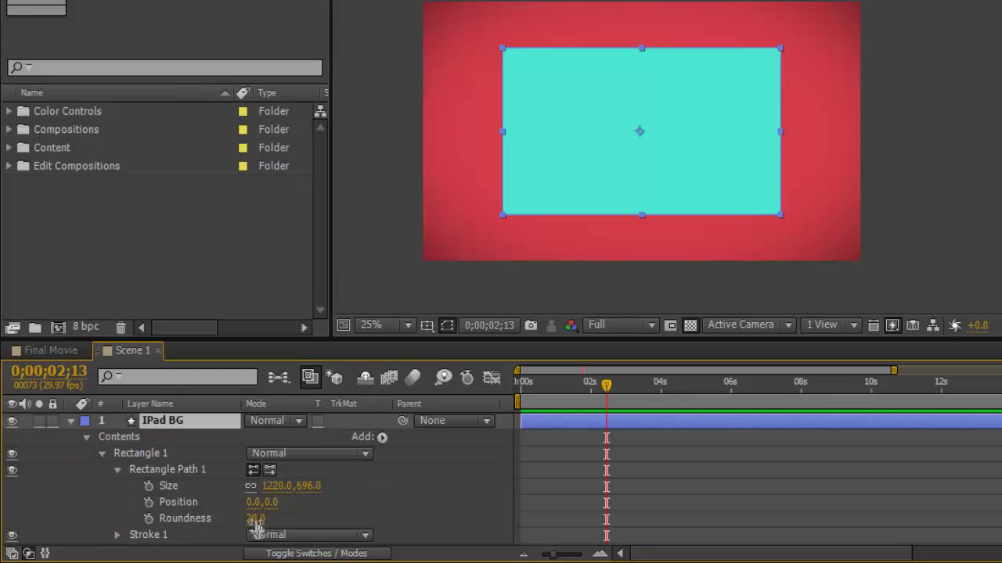
left_click_drag(255, 518, 316, 524)
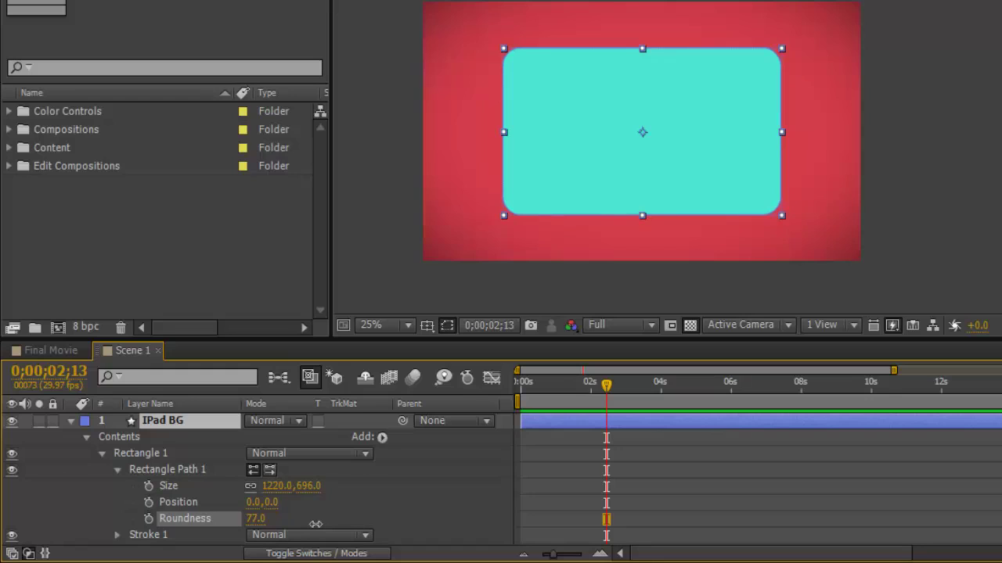
left_click(790, 495)
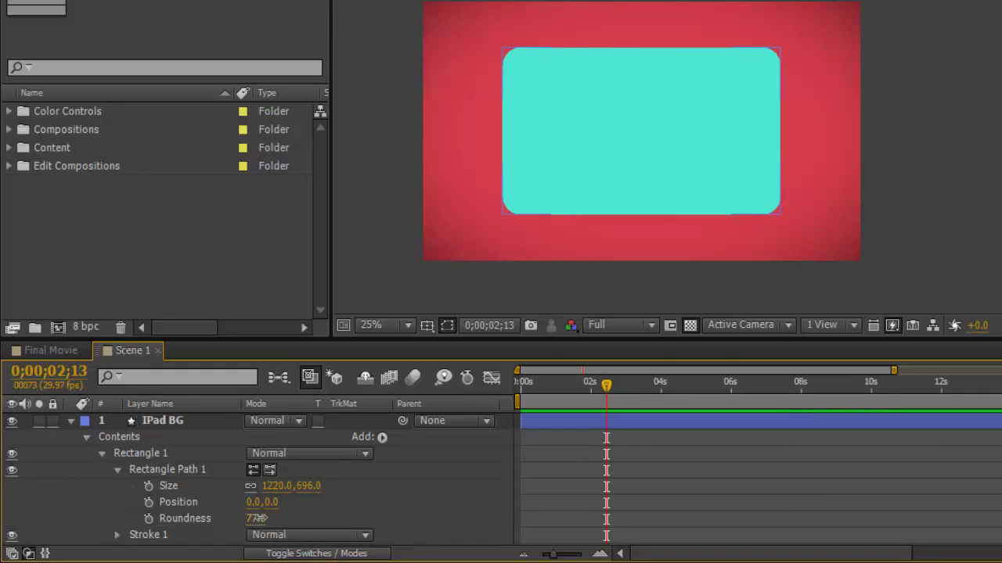
left_click_drag(259, 518, 271, 518)
left_click(729, 489)
left_click(255, 518)
type("80")
key("Return")
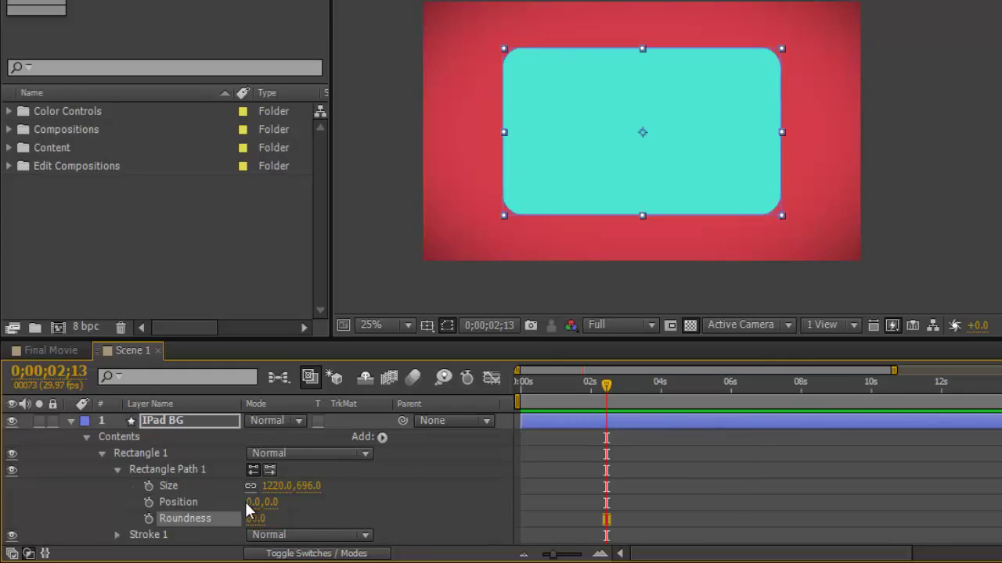
left_click(646, 442)
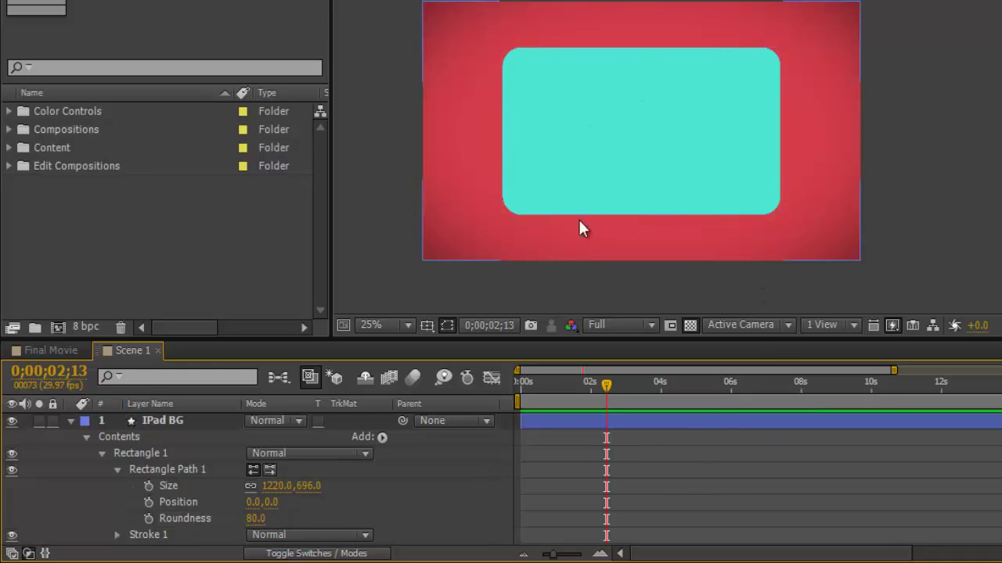
Stretch the IPad BG rectangle slightly taller and collapse the layer's properties
left_click(646, 110)
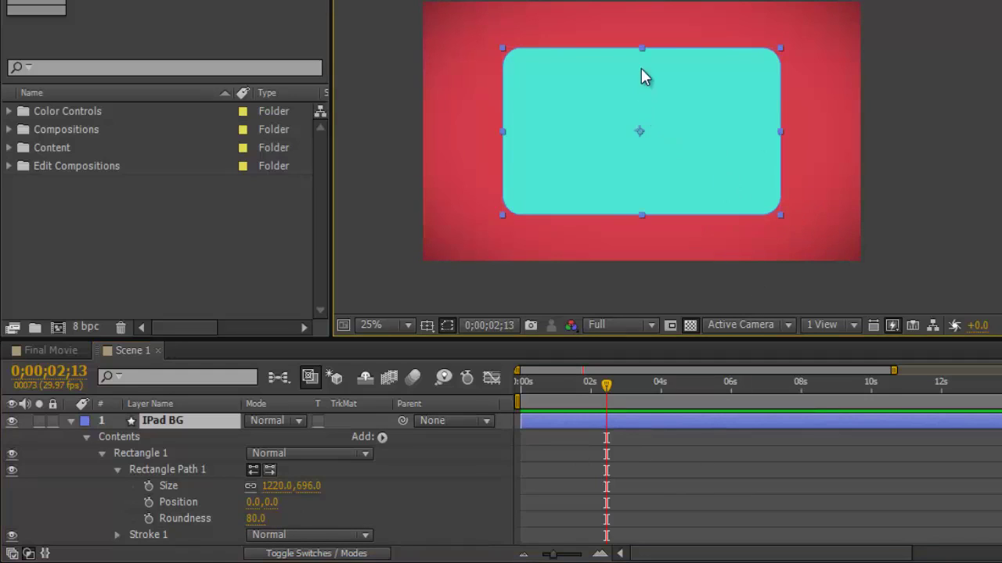
left_click_drag(643, 47, 642, 45)
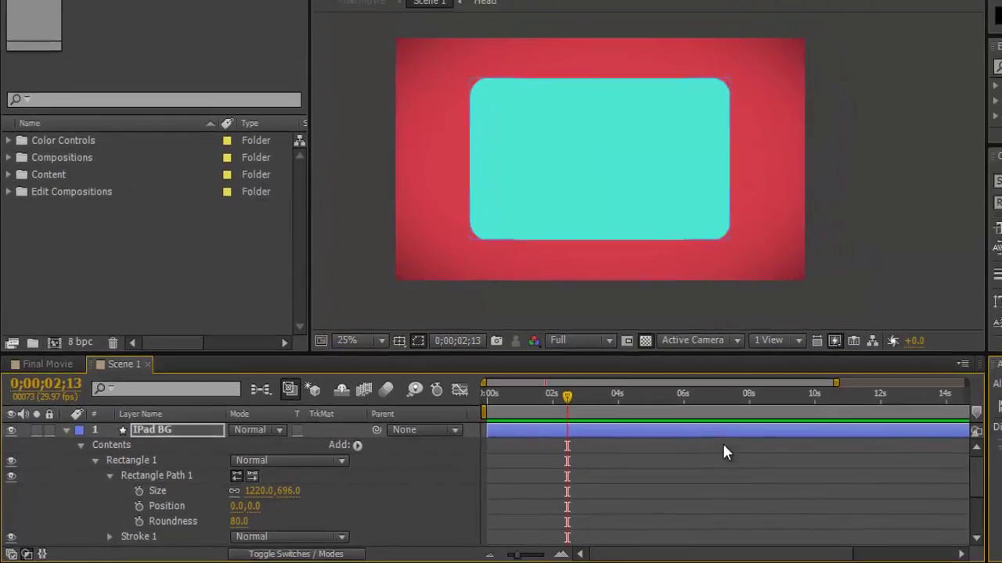
left_click(773, 440)
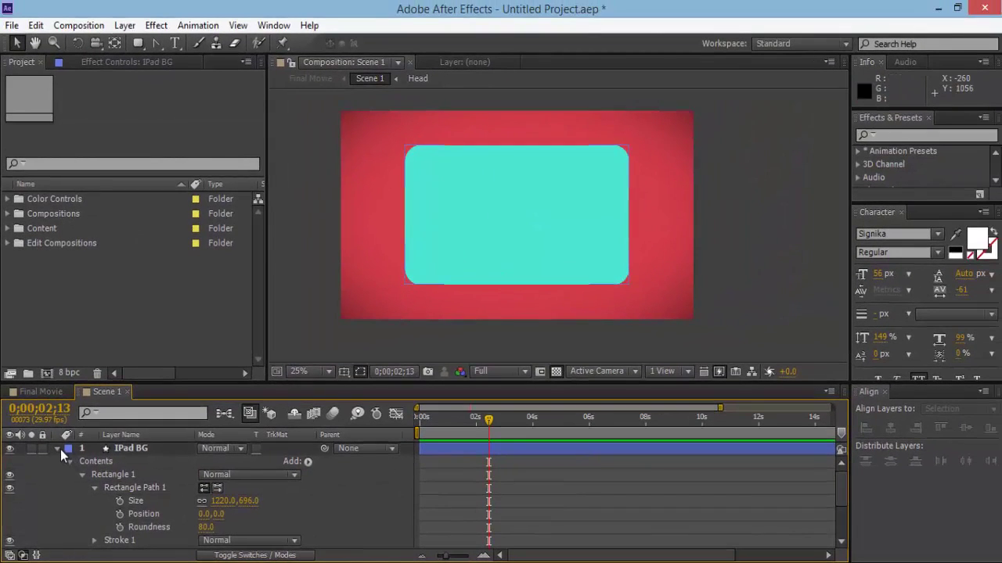
left_click(58, 449)
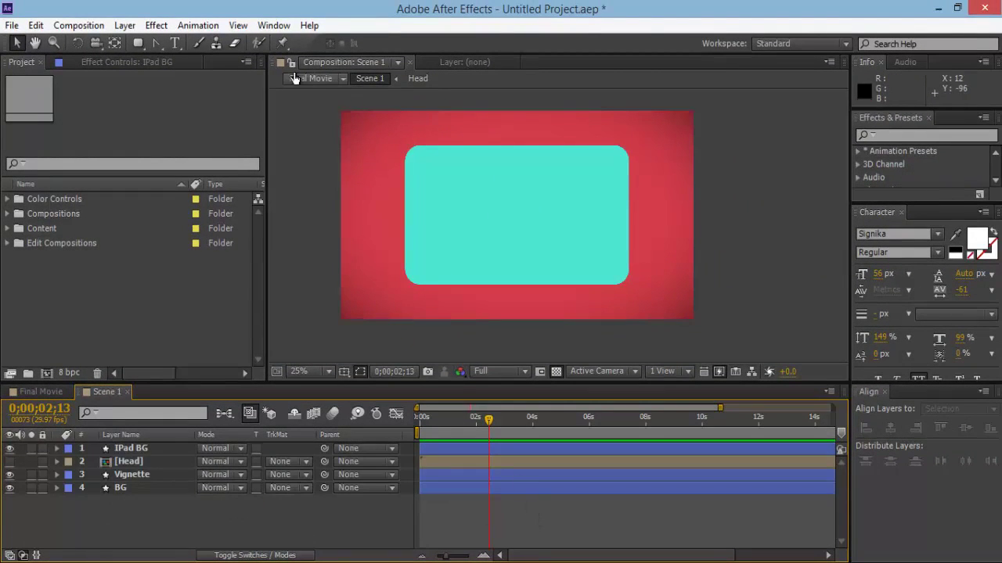
Draw a white, square-cornered rectangle inside the turquoise iPad body as its screen, leaving a border on all sides
left_click(139, 44)
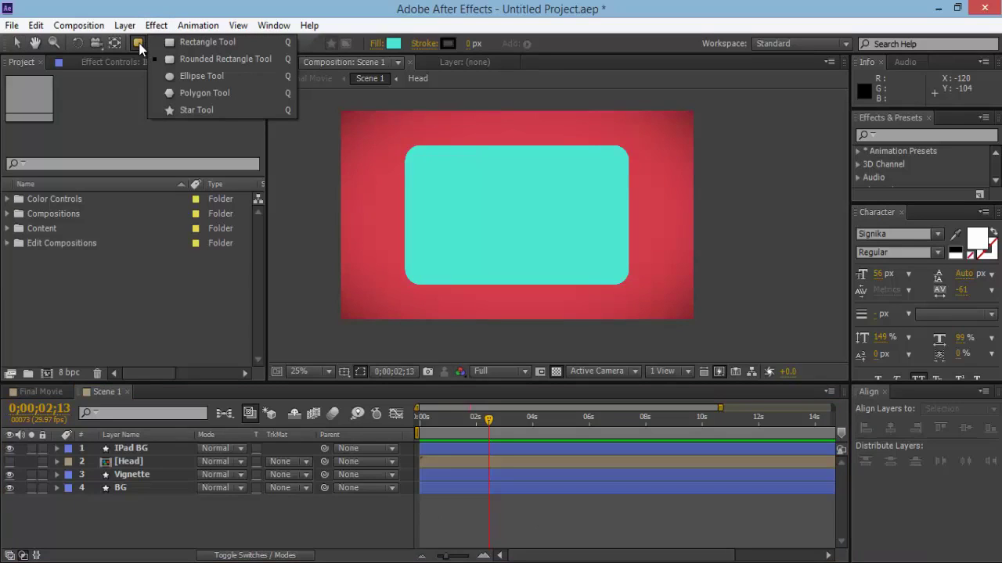
left_click(192, 45)
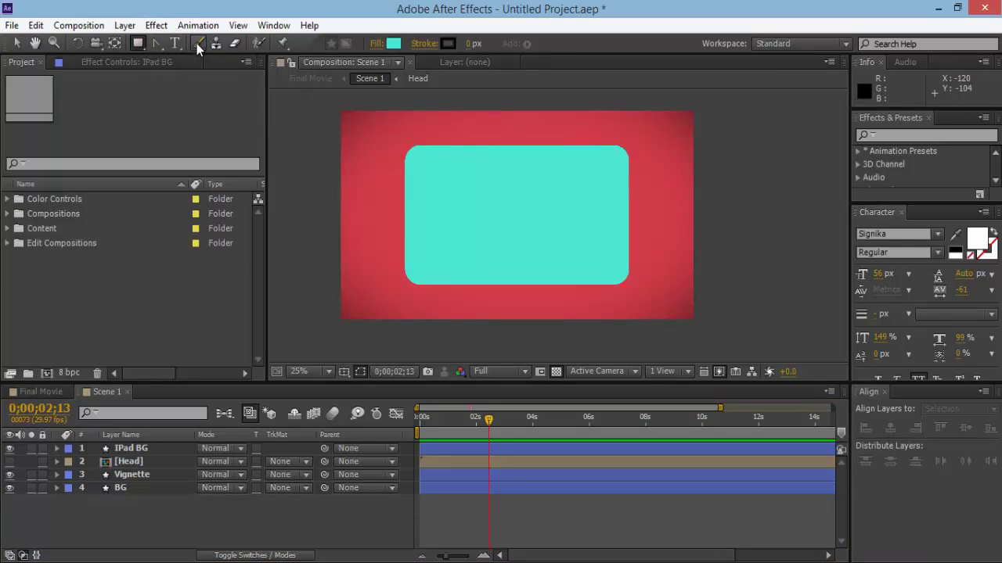
left_click(393, 44)
left_click_drag(23, 43, 3, 4)
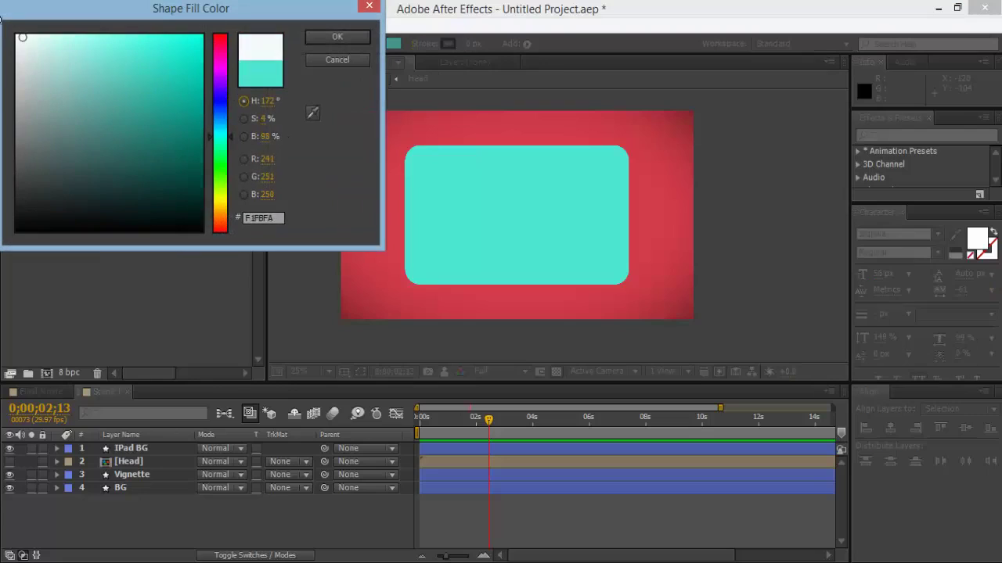
left_click(321, 37)
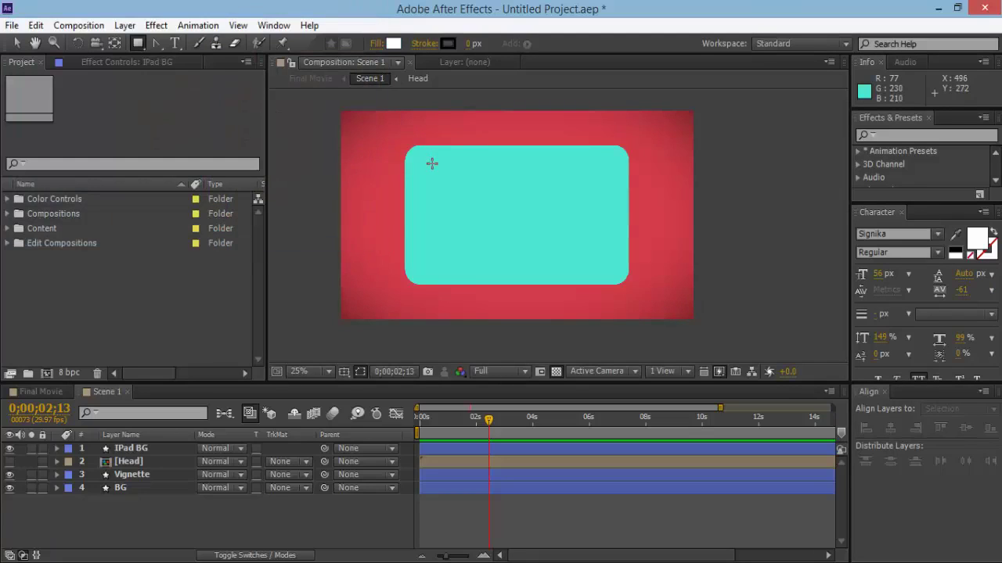
mouse_move(430, 164)
left_mouse_down()
mouse_move(554, 251)
mouse_move(610, 271)
left_mouse_up()
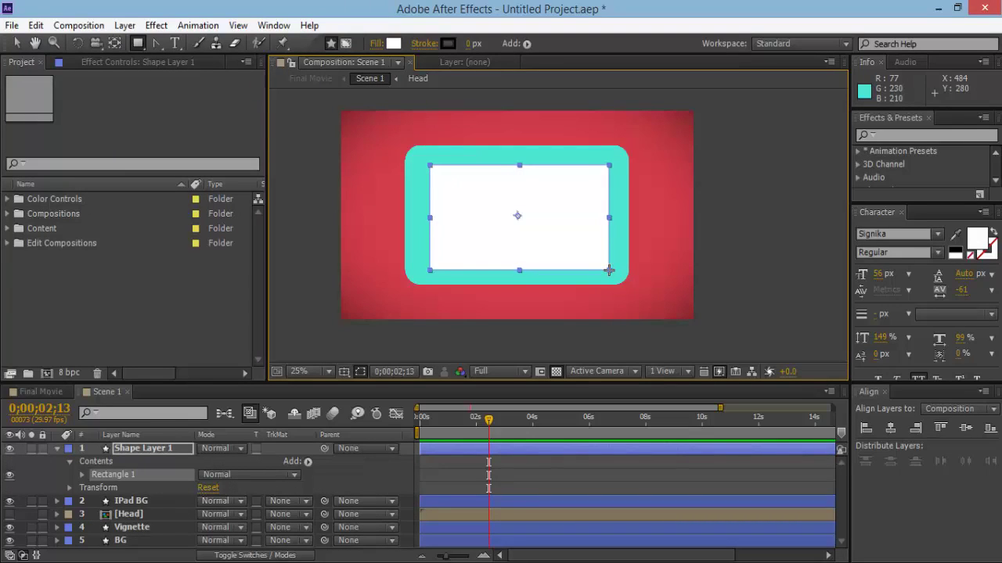
Center the white screen rectangle horizontally and vertically in the composition and deselect it
key("v")
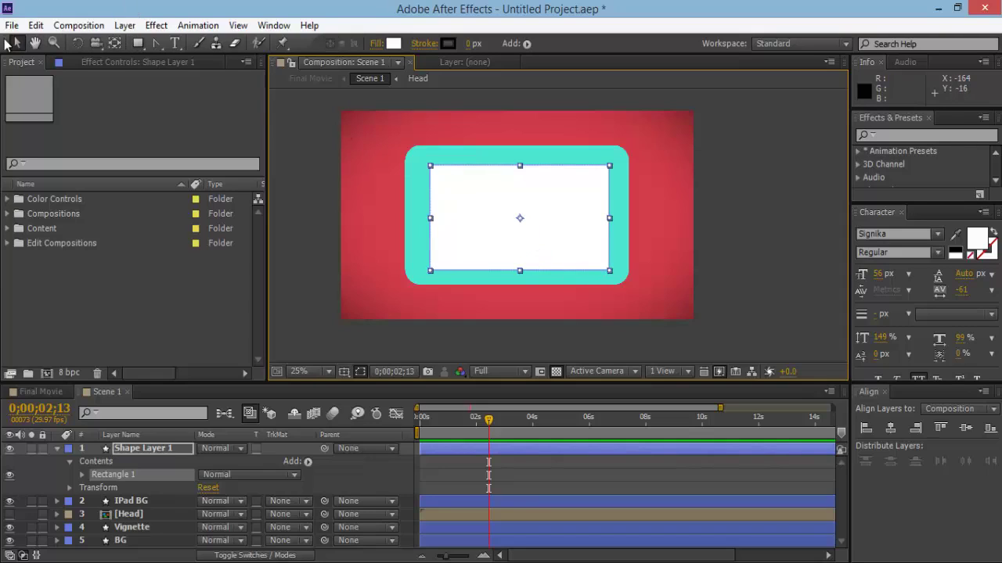
left_click_drag(519, 212, 517, 210)
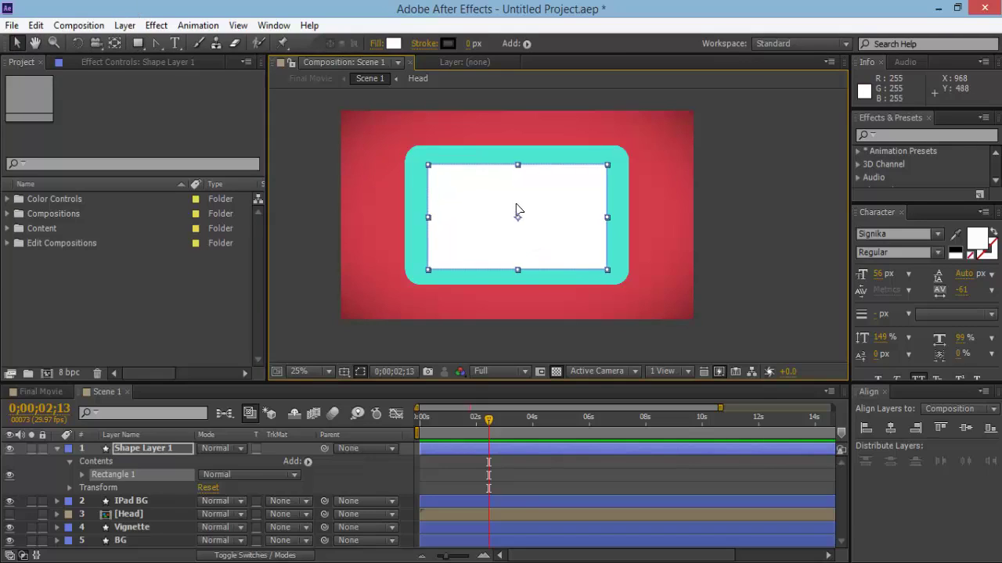
key("period")
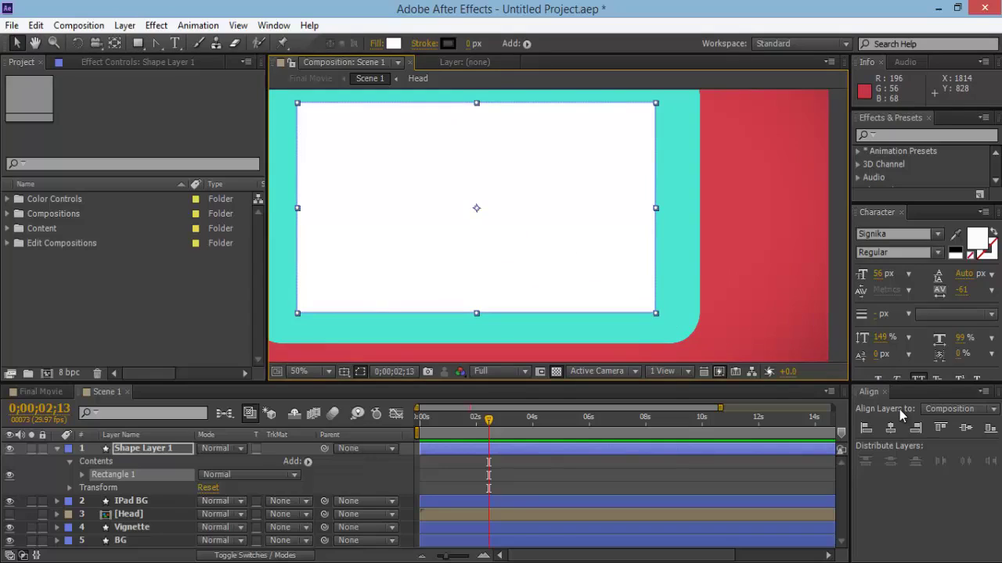
left_click(890, 430)
left_click(967, 432)
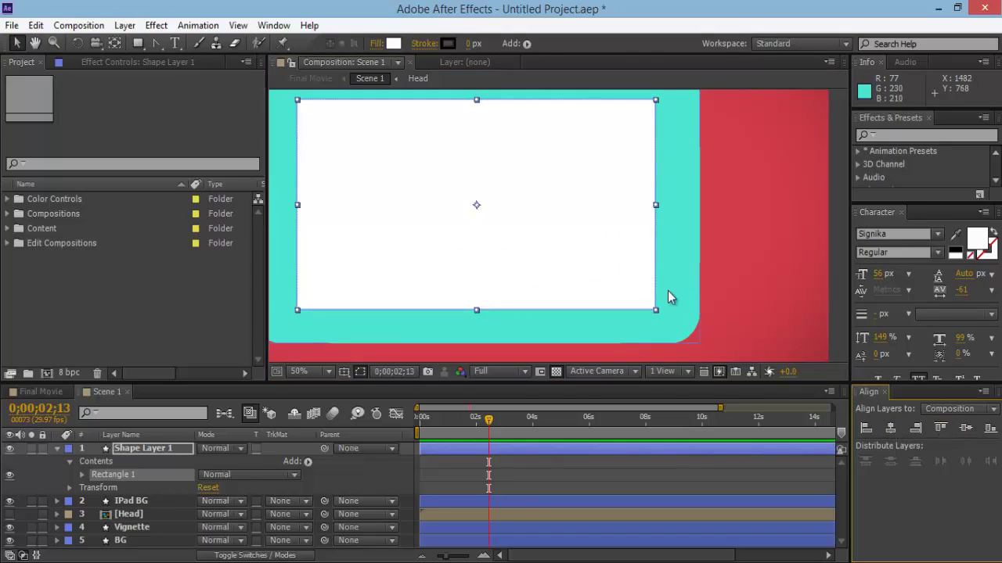
key("comma")
left_click(737, 449)
key("F2")
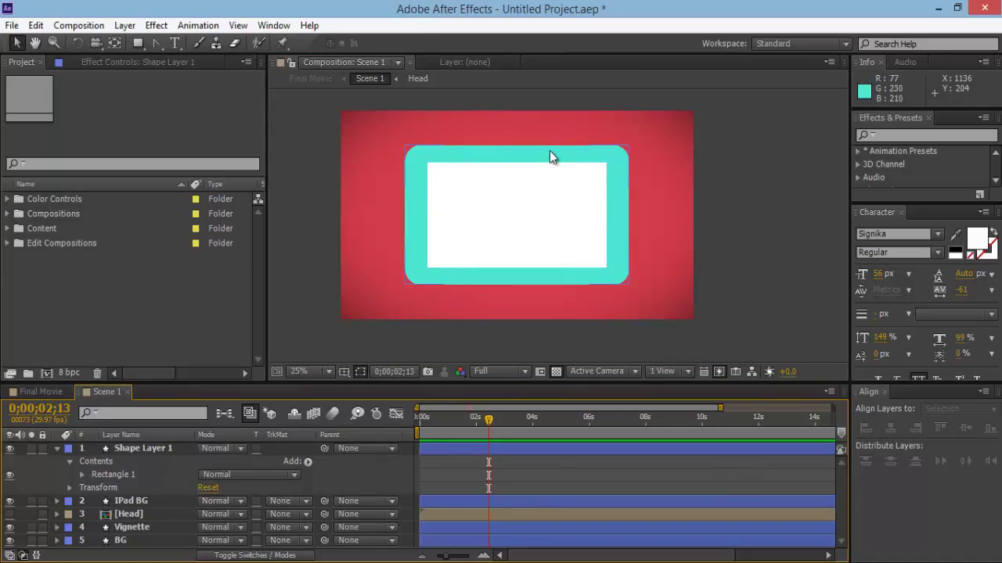
Stretch the turquoise IPad BG body vertically from its center to a scale height of about 108%
left_click(516, 150)
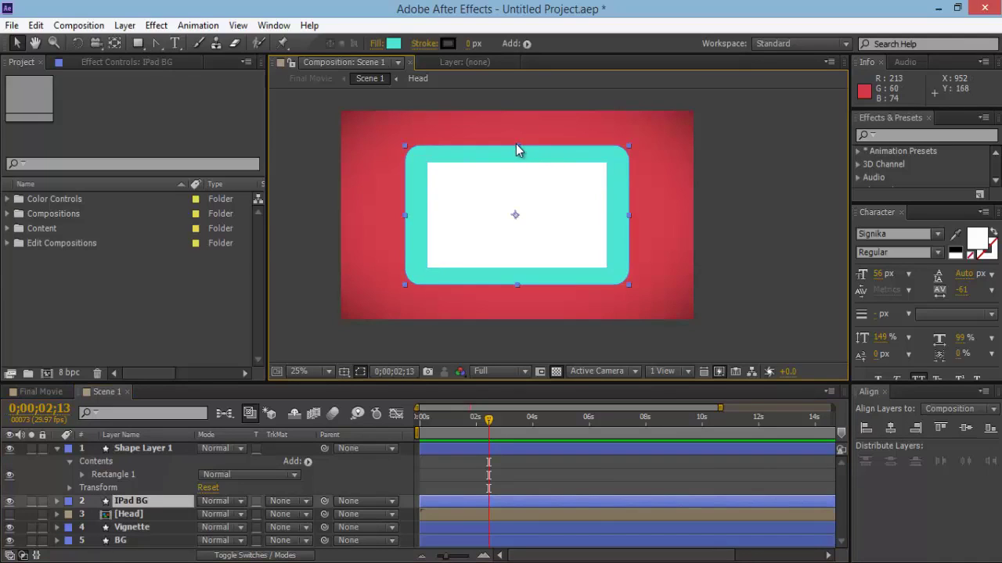
left_click_drag(516, 144, 514, 141)
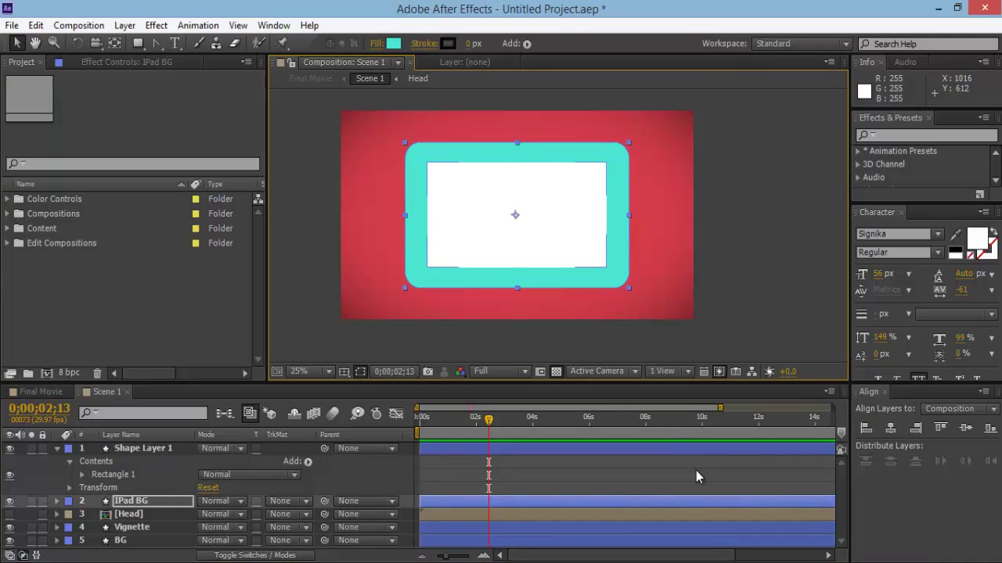
key("F2")
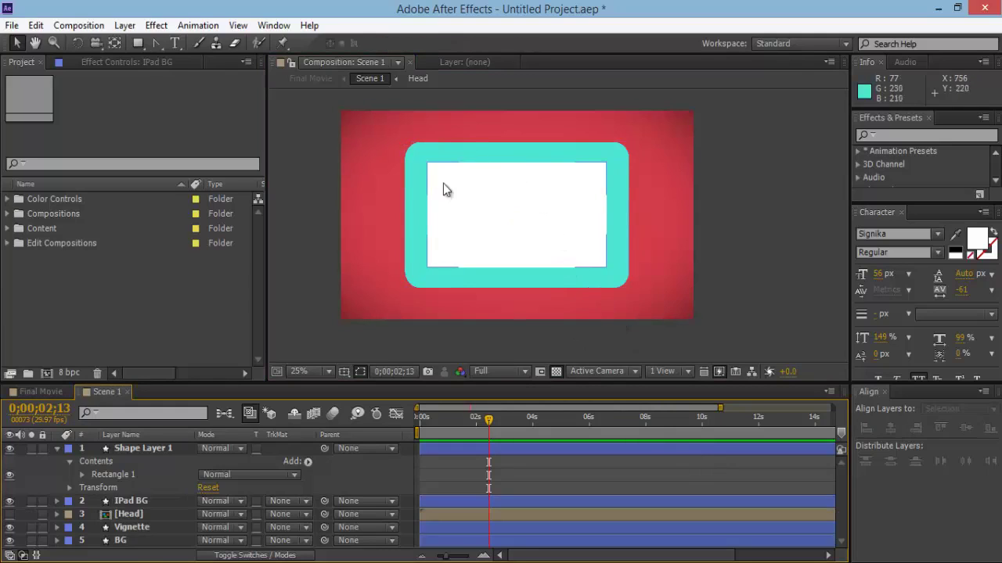
Set the Scale of both Shape Layer 1 and IPad BG to 95%
left_click(619, 226)
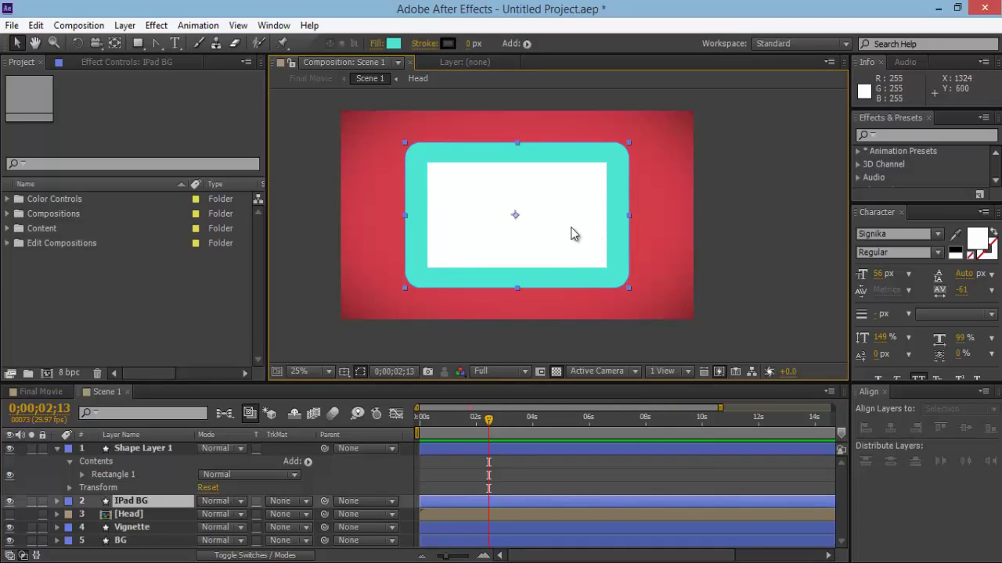
left_click(164, 448, "shift")
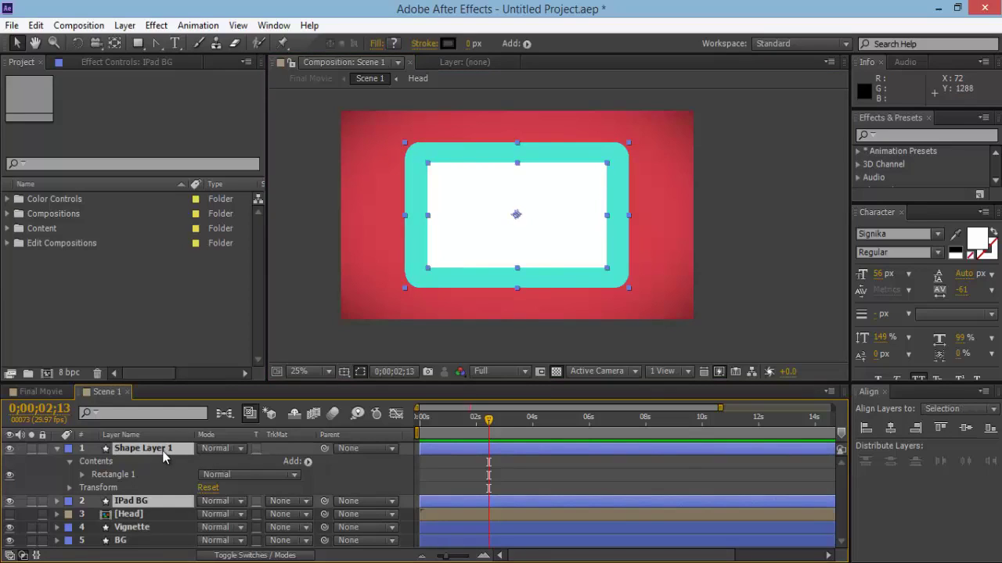
key("s")
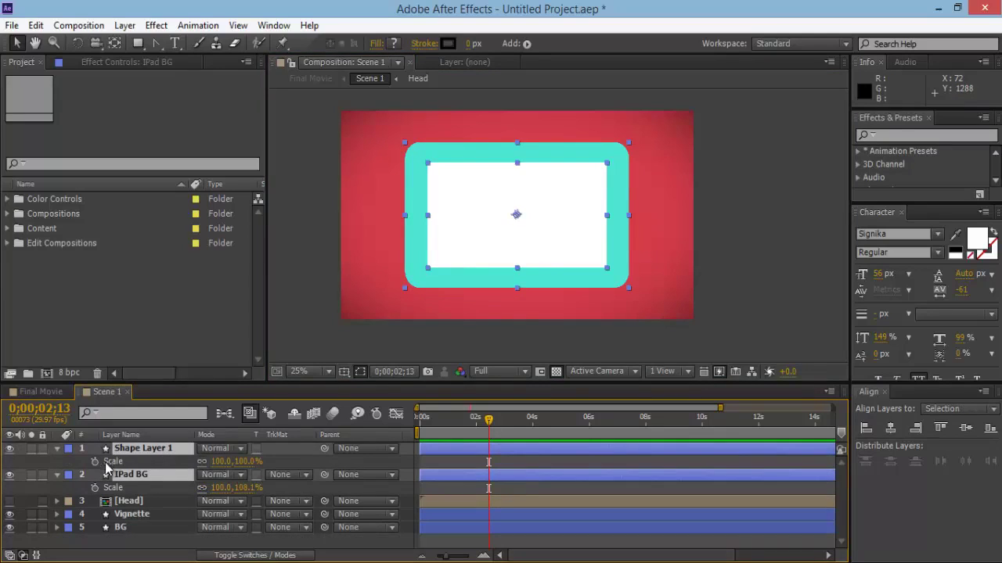
left_click(245, 461)
type("95")
key("Return")
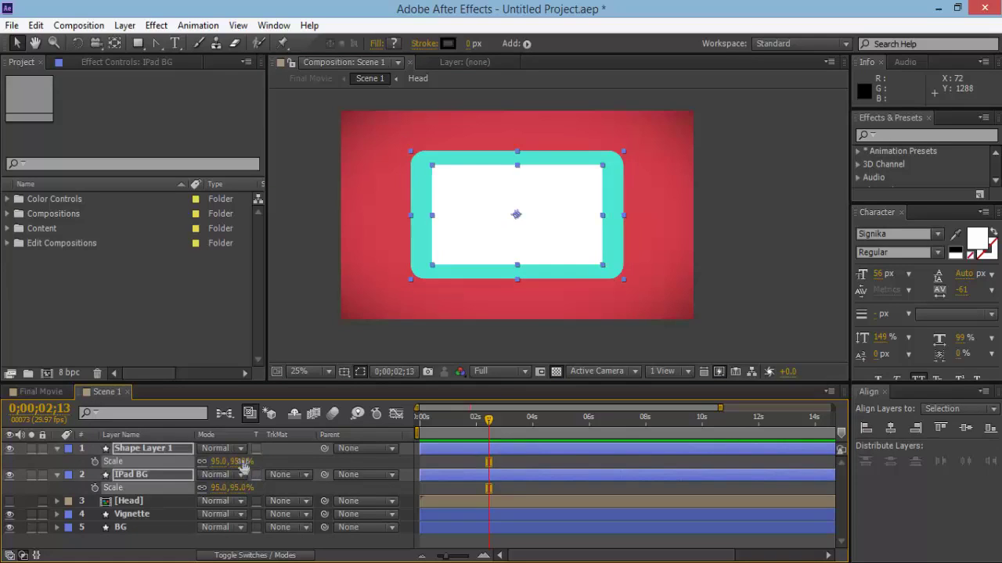
left_click(639, 489)
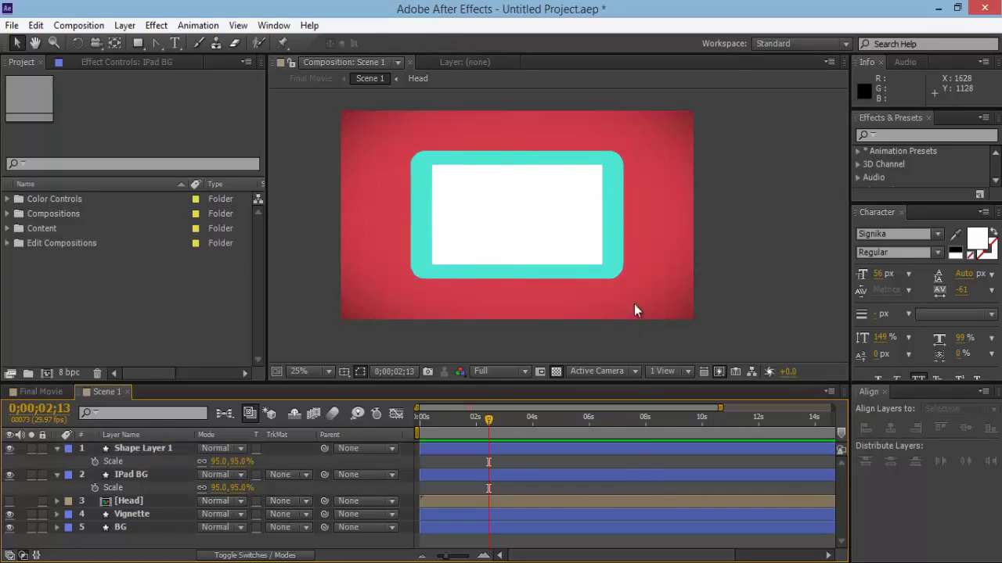
Stretch the IPad BG body vertically to a scale height of about 100.8%, thickening its upper and lower borders
left_click(557, 162)
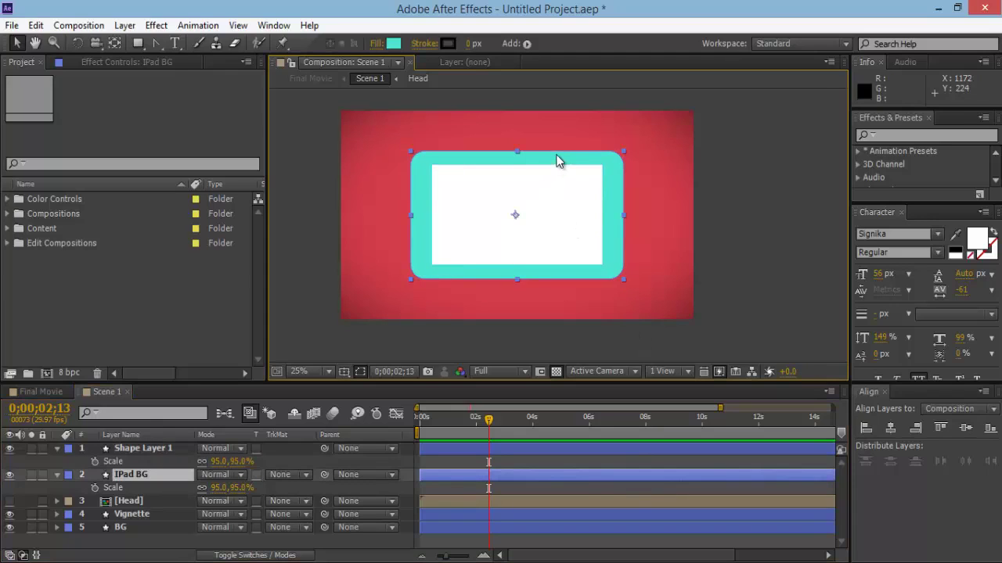
left_click_drag(517, 152, 517, 148)
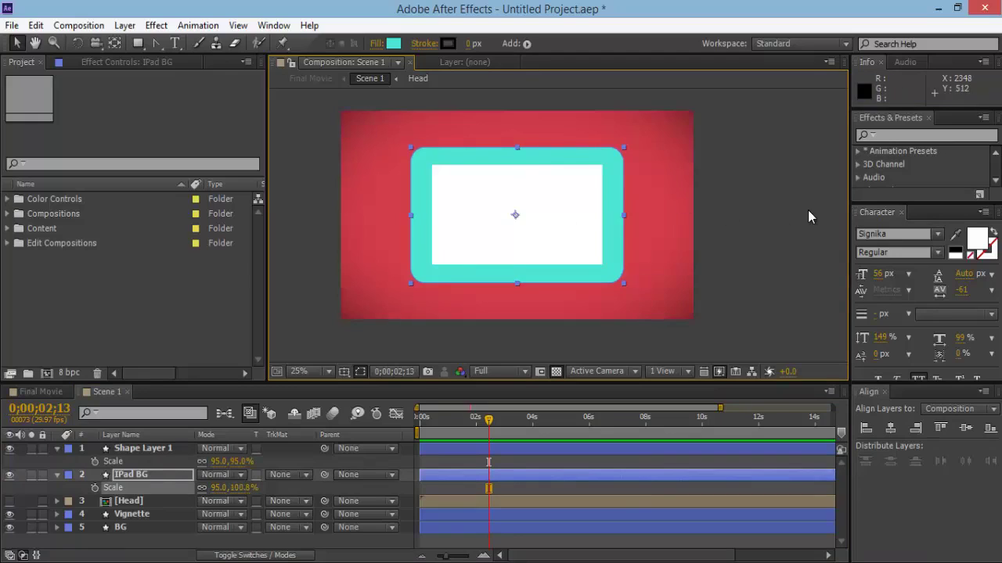
left_click(806, 233)
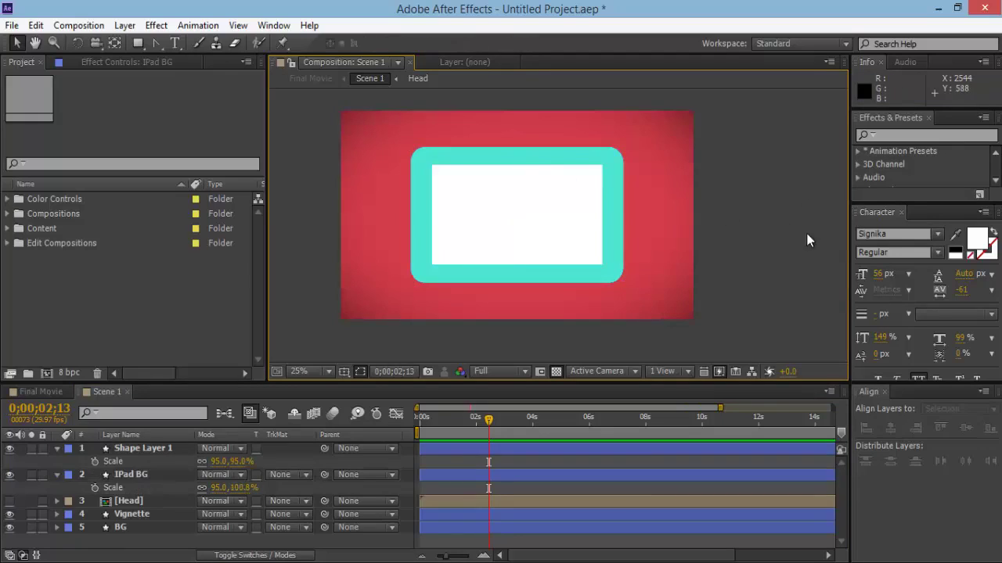
Nudge the white screen rectangle one step to the right and compare the turquoise side borders
left_click(554, 236)
key("period")
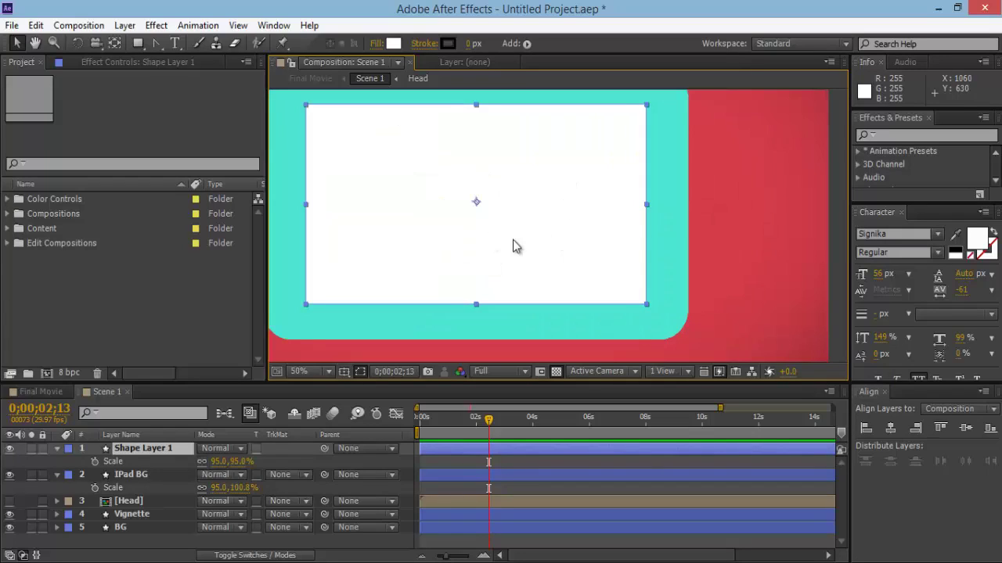
key("Right")
key("h")
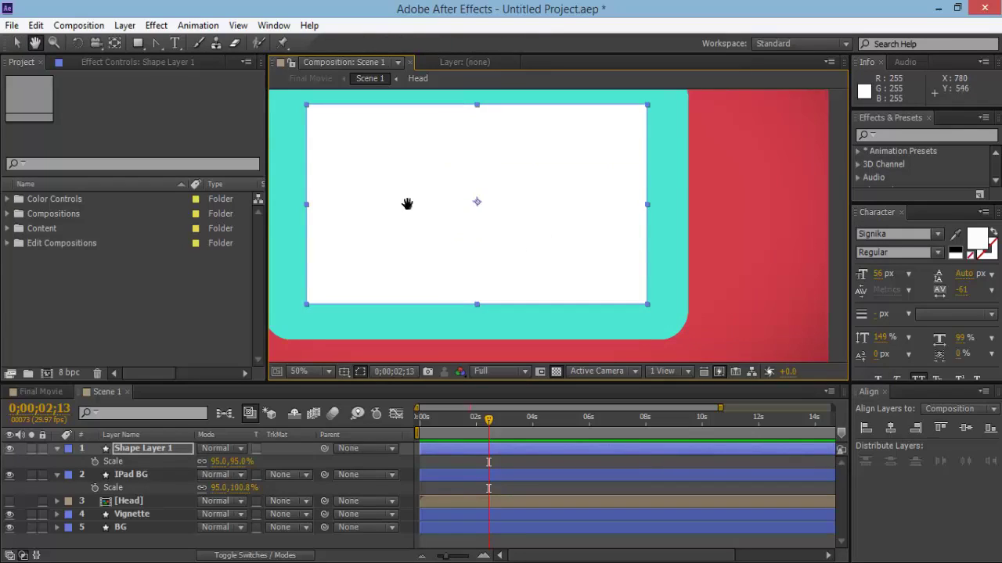
left_click_drag(407, 203, 779, 231)
key("period")
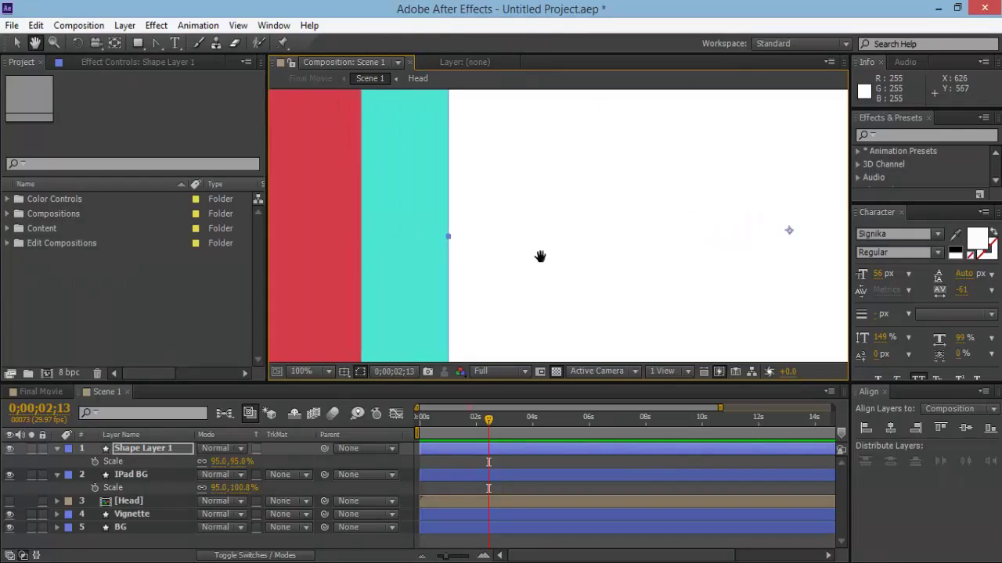
key("comma")
key("comma")
left_click_drag(683, 262, 582, 262)
key("v")
left_click(812, 256)
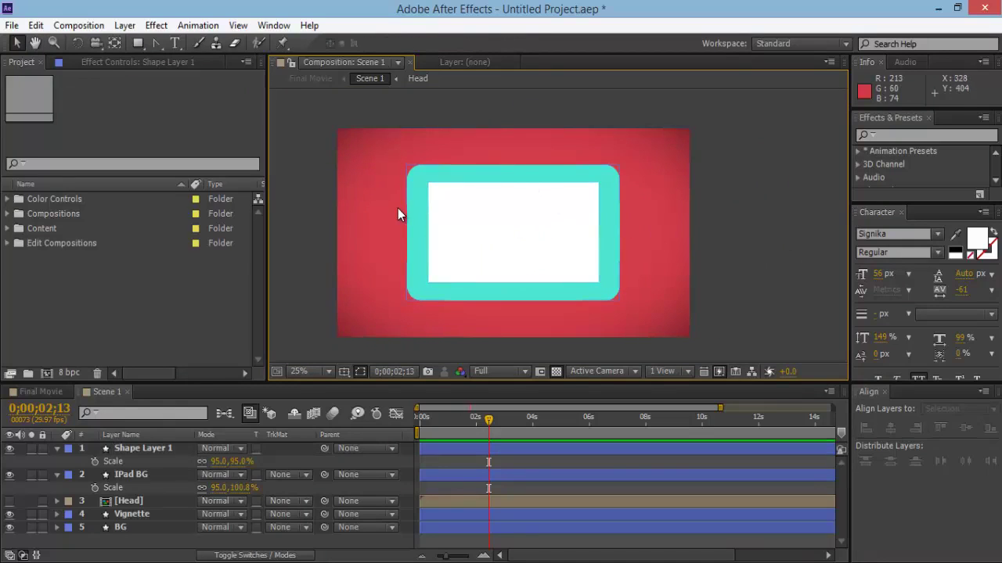
Rename the white rectangle's shape layer to "Screen" and collapse the properties of the Screen and IPad BG layers
left_click(155, 451)
key("Return")
type("Screen")
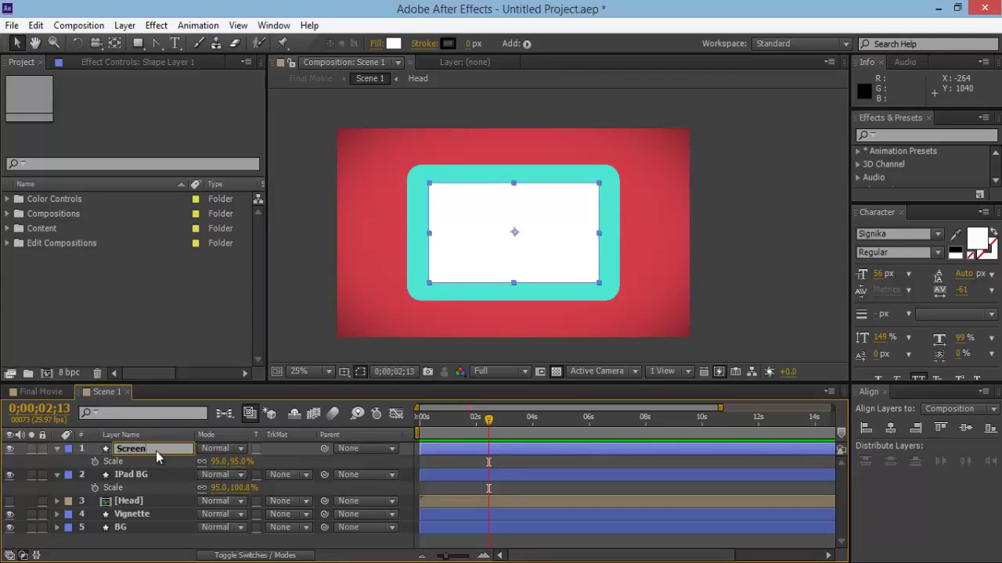
key("Return")
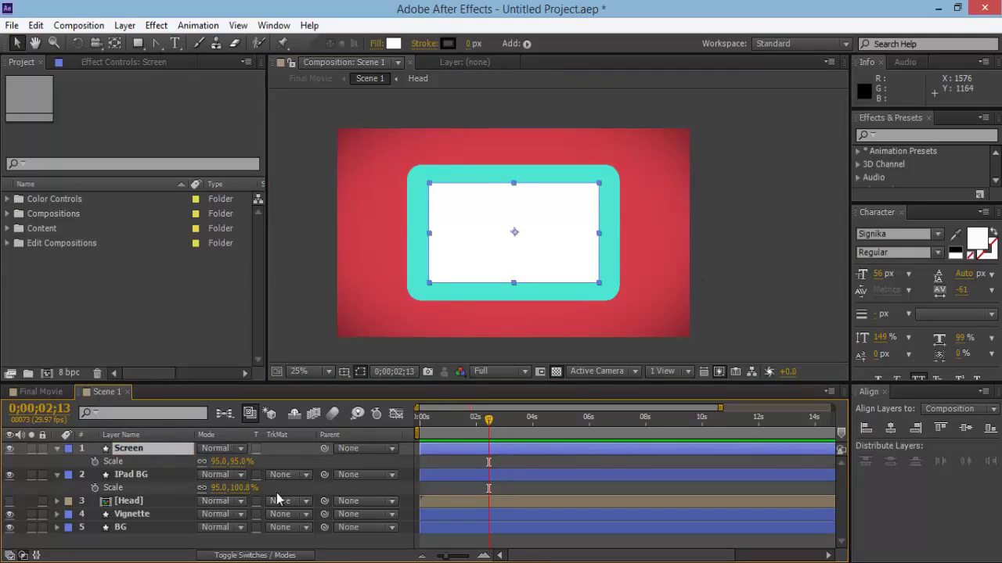
left_click(57, 450)
left_click(55, 463)
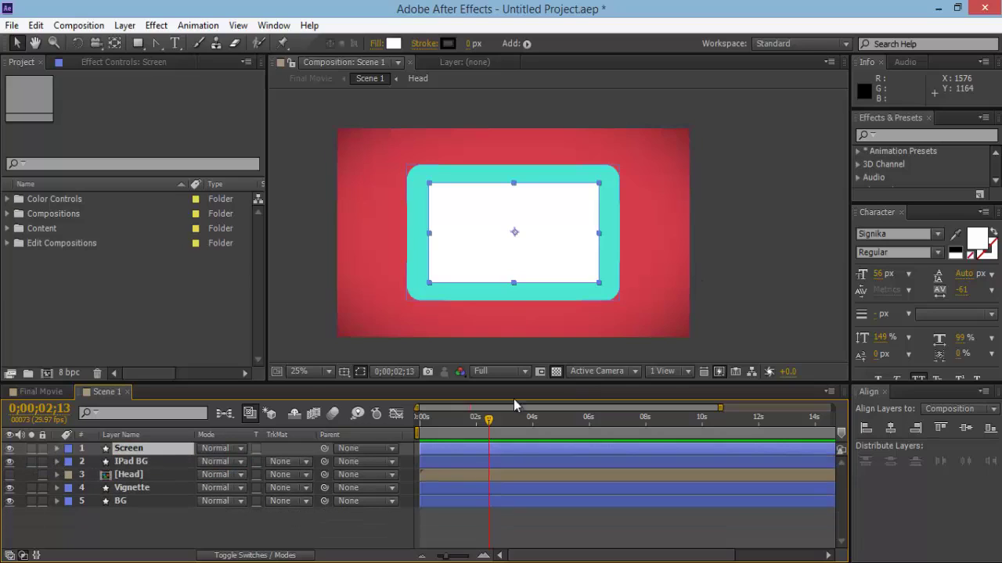
left_click(744, 251)
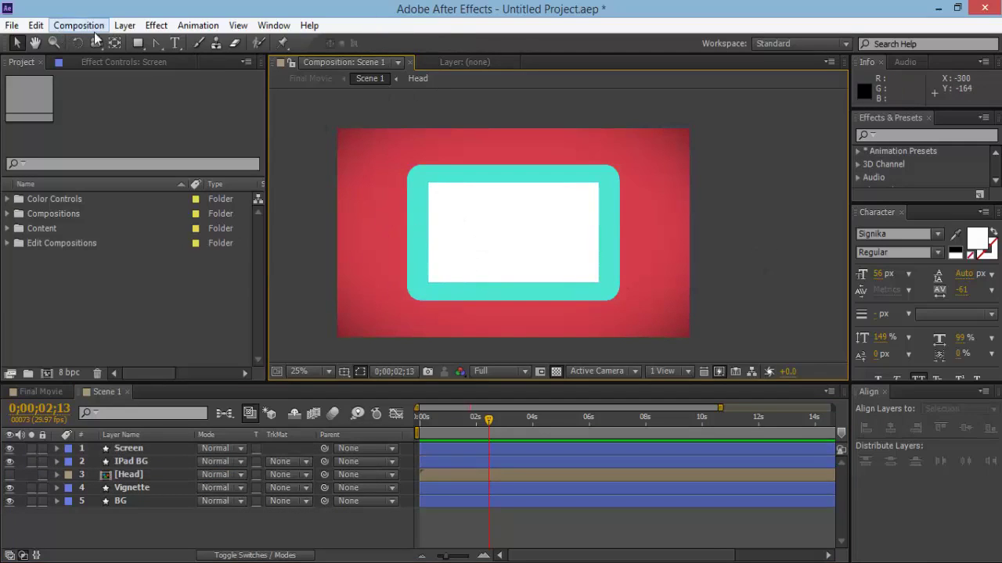
Show the rulers and the Title/Action Safe overlay in the composition view
key("ctrl+r")
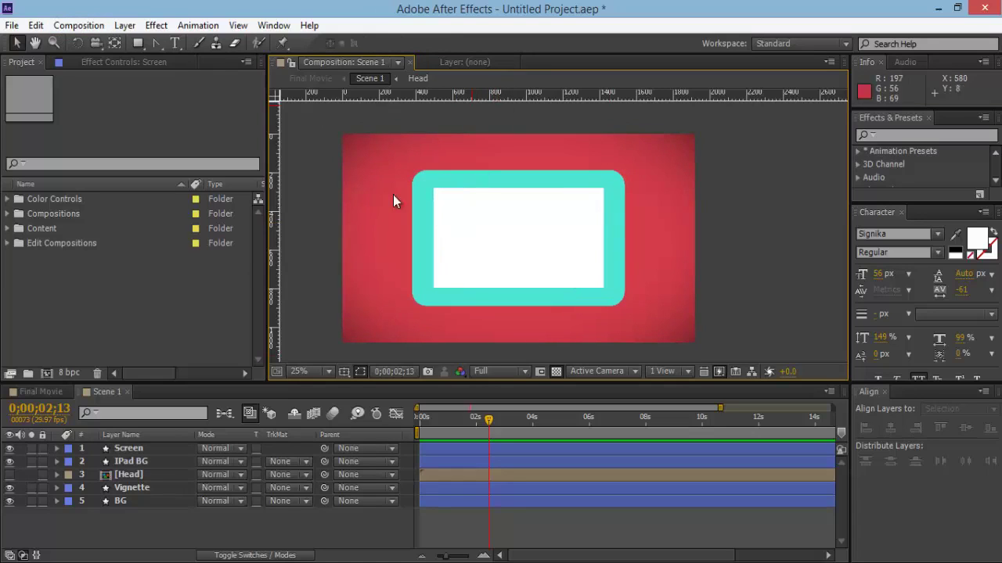
key("ctrl+r")
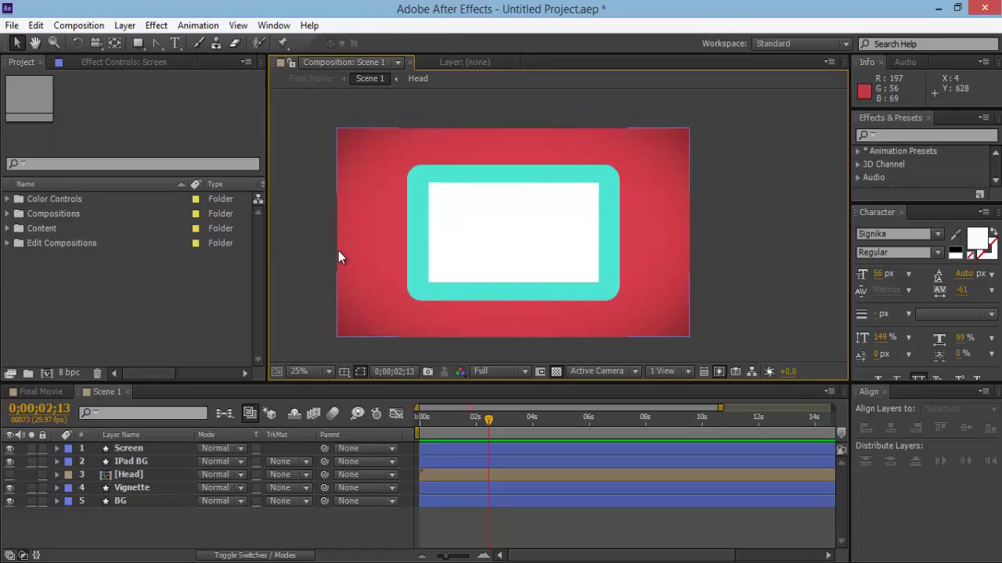
left_click(344, 371)
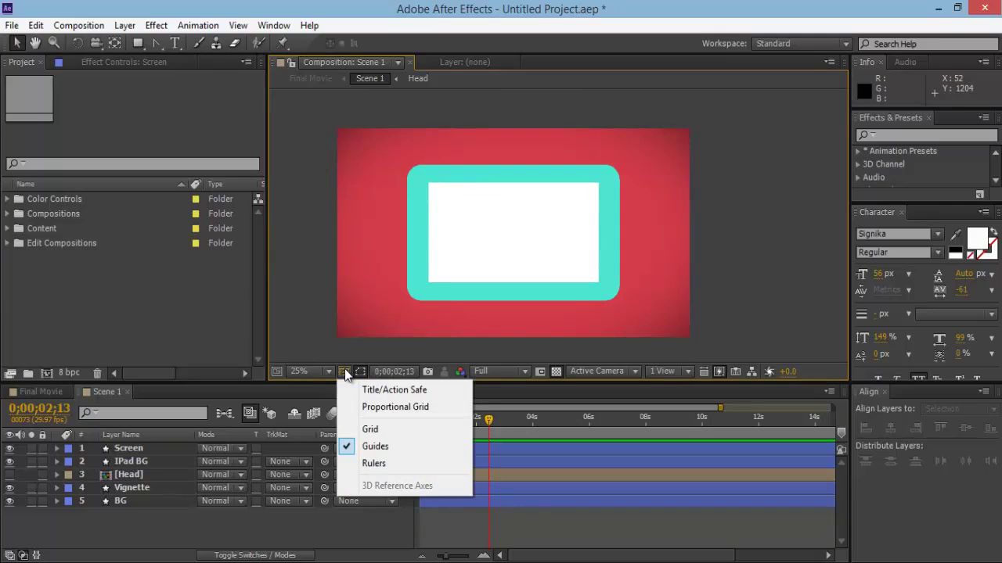
left_click(374, 464)
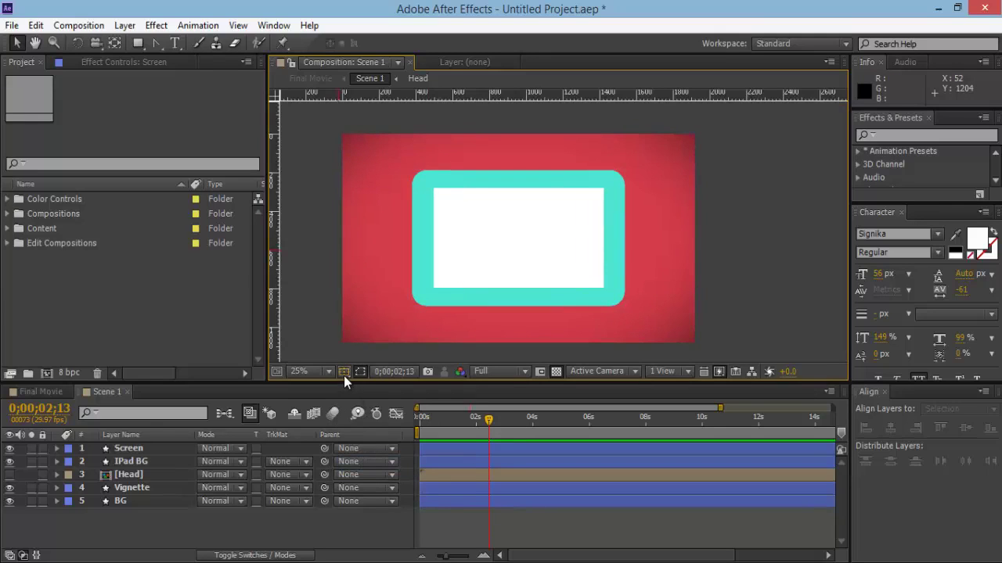
left_click(343, 373)
left_click(377, 391)
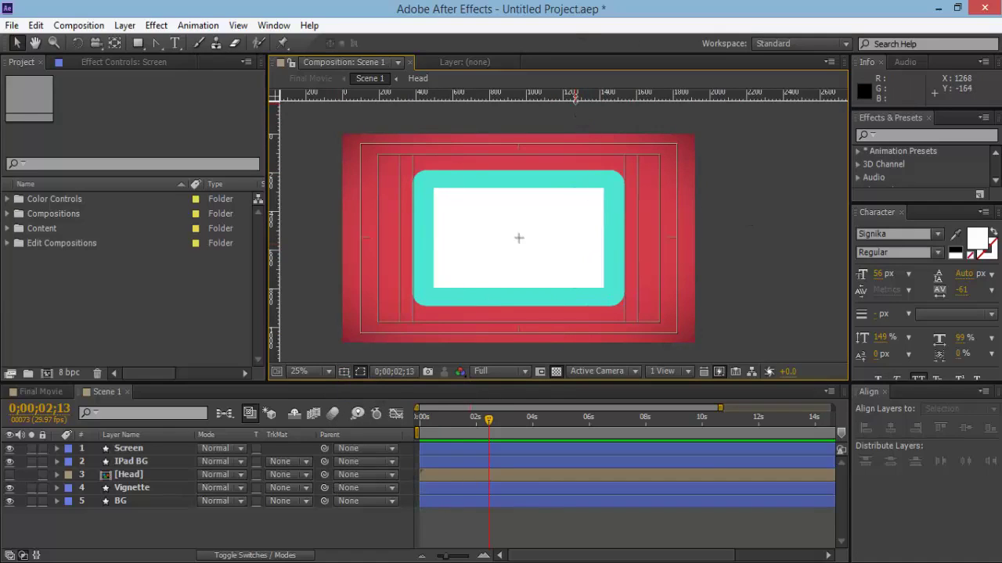
Add a horizontal guide through the composition's center and a vertical guide in the iPad's left border at about X 444
left_click_drag(575, 95, 610, 239)
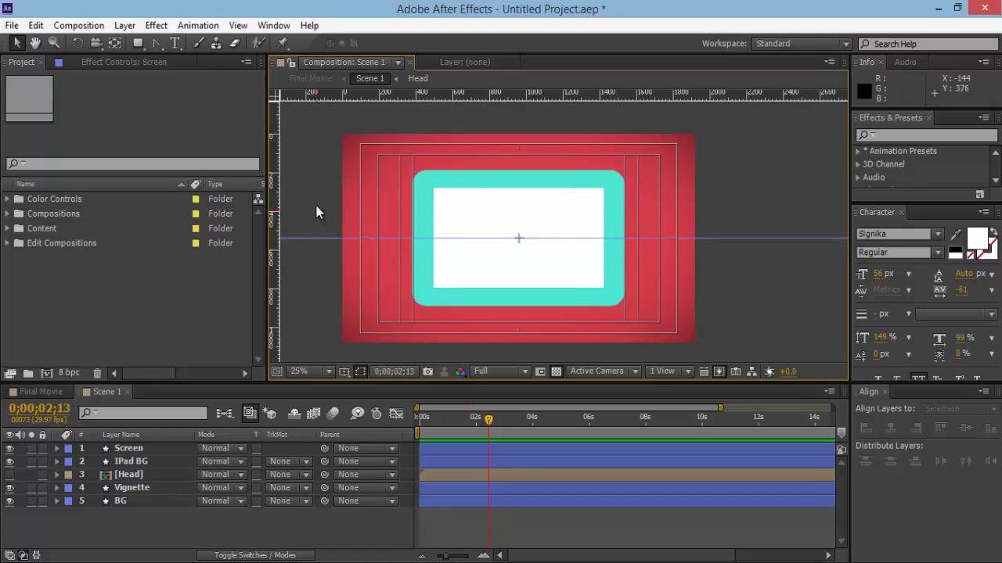
left_click_drag(277, 175, 424, 197)
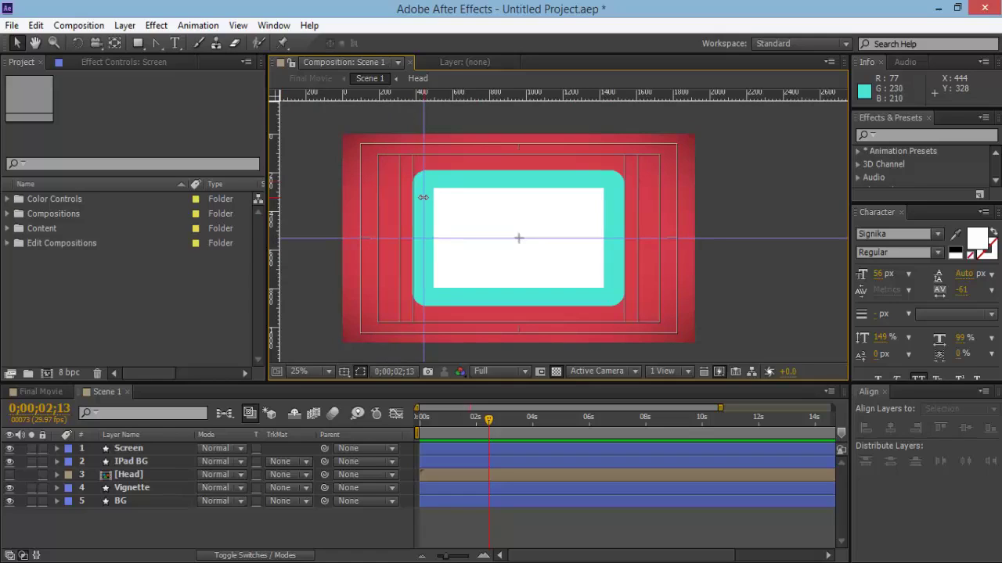
Move the vertical guide slightly left so it sits in the middle of the iPad's left turquoise border
key("period")
left_click_drag(415, 233, 609, 197)
key("period")
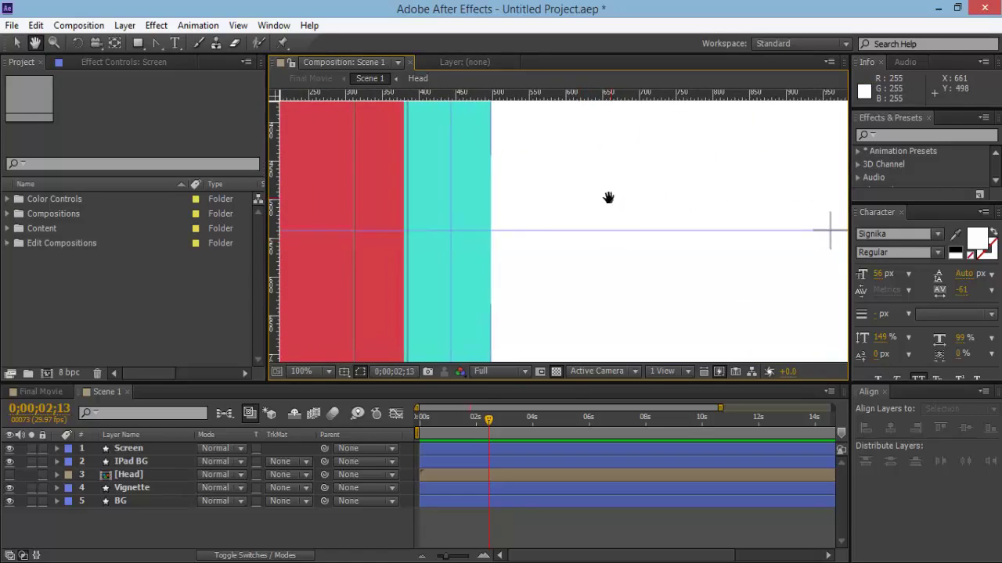
scroll(541, 223, "up", 2)
left_click_drag(544, 223, 735, 199)
scroll(549, 227, "down", 1)
left_click_drag(547, 234, 536, 252)
key("v")
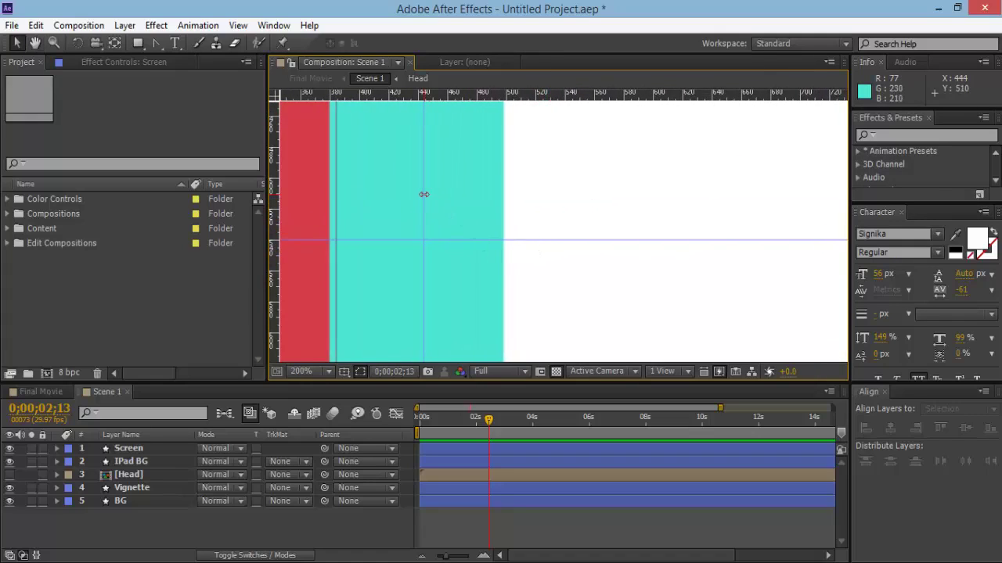
left_click_drag(424, 194, 419, 194)
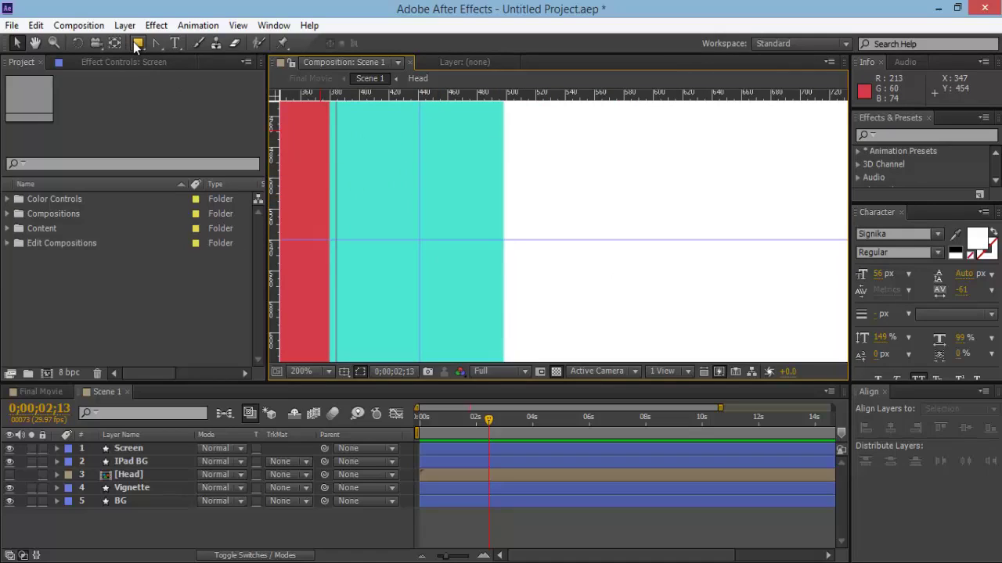
Draw a white ellipse without stroke, about 72 px wide, centered on the guides' crossing in the iPad's left border, and deselect it
left_click_drag(137, 44, 188, 81)
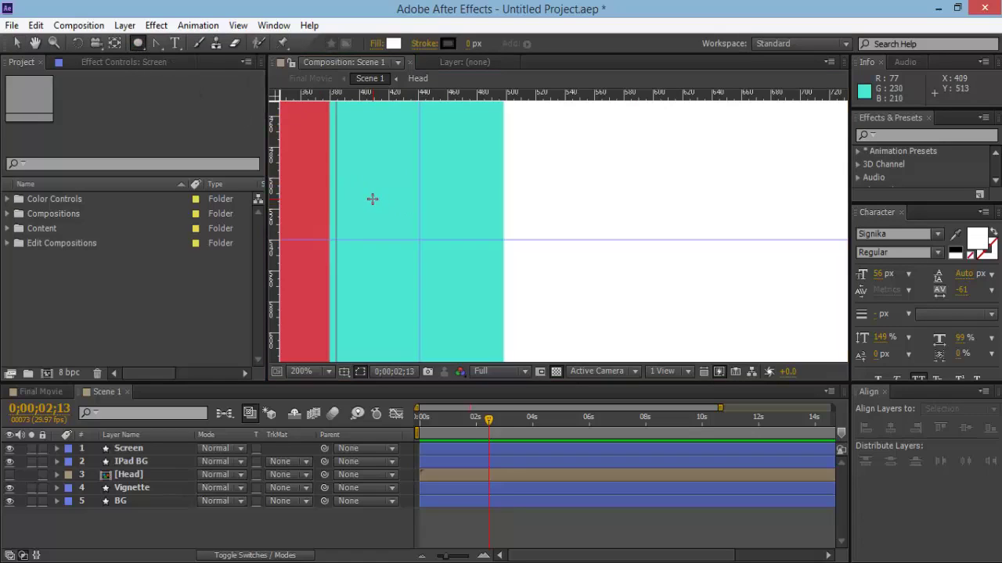
left_click_drag(372, 199, 444, 266)
key("v")
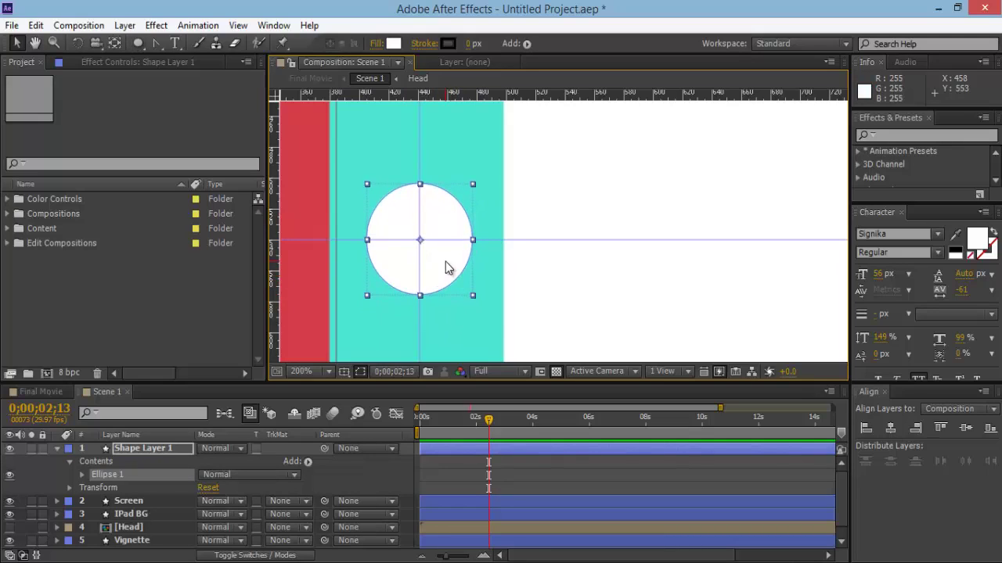
left_click(592, 474)
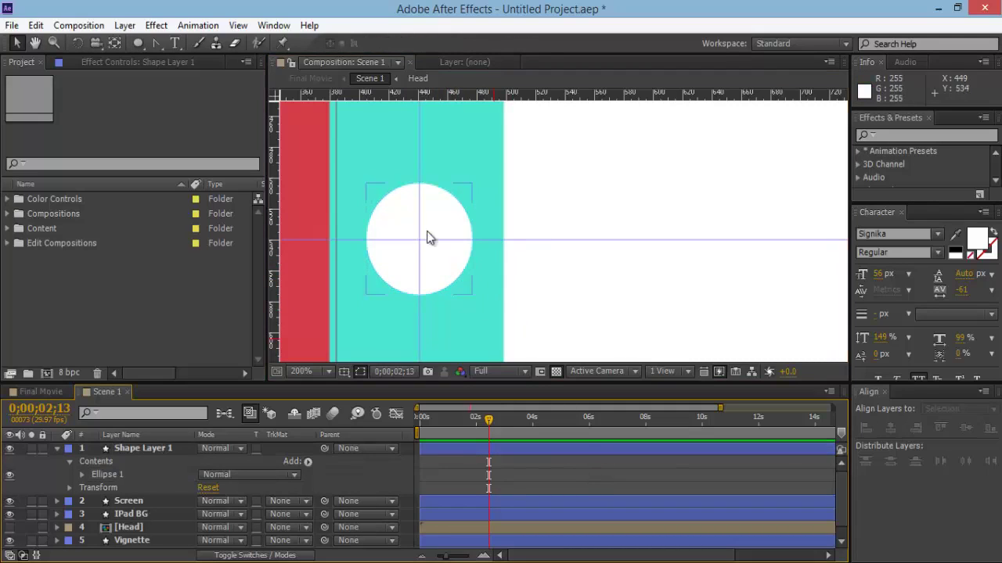
left_click(548, 268)
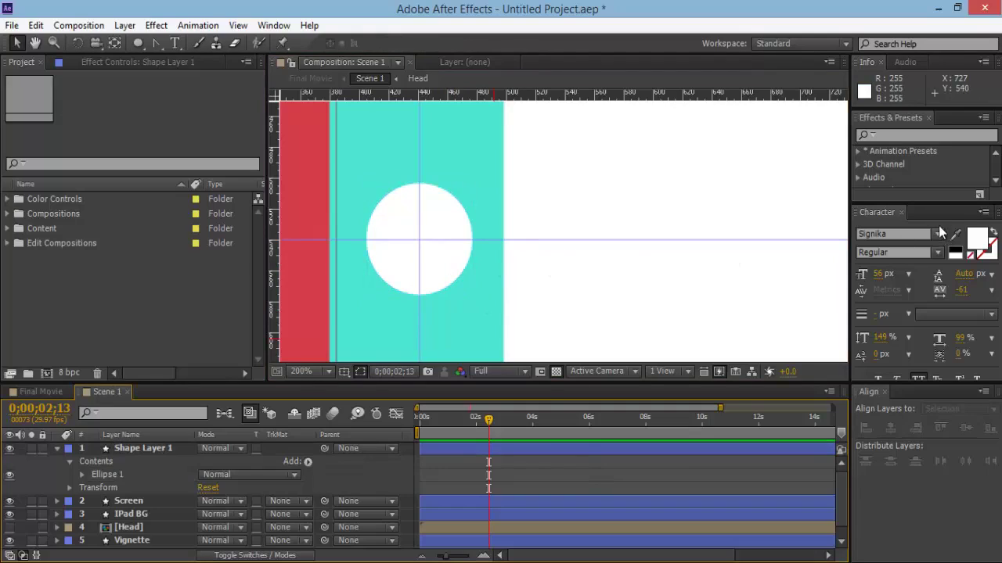
Apply the Ramp effect from the Generate category to the round button's shape layer
left_click(904, 135)
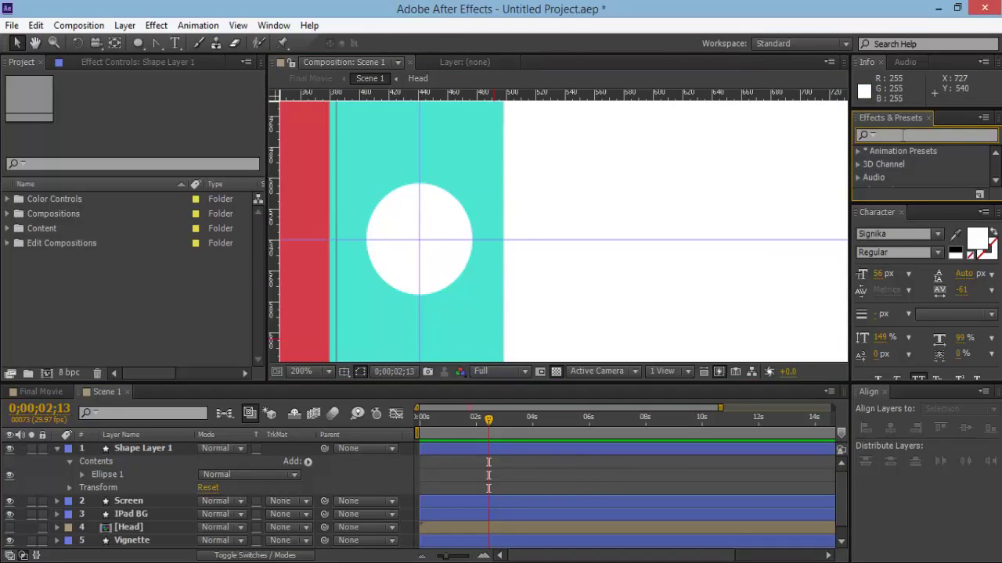
type("ramp")
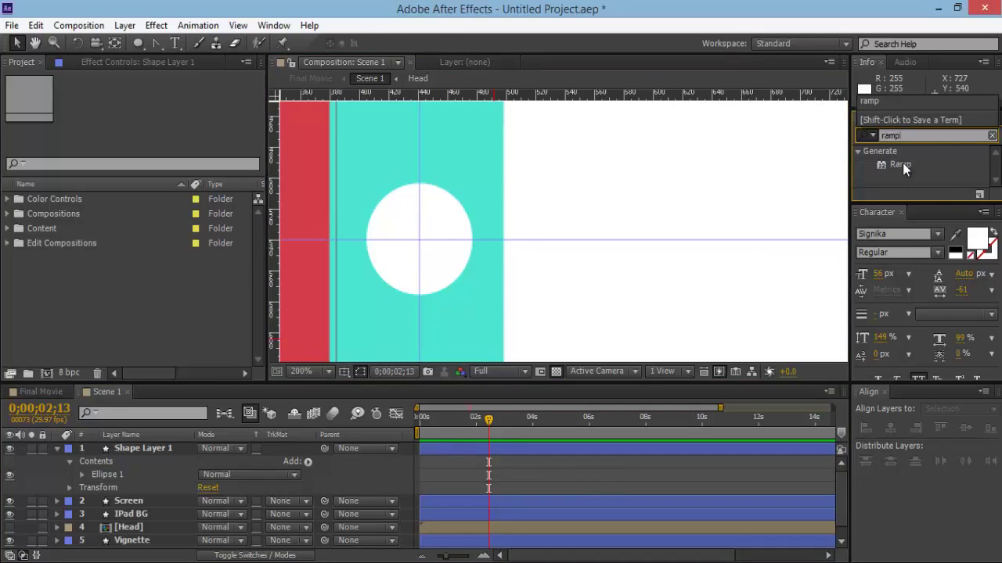
left_click(954, 182)
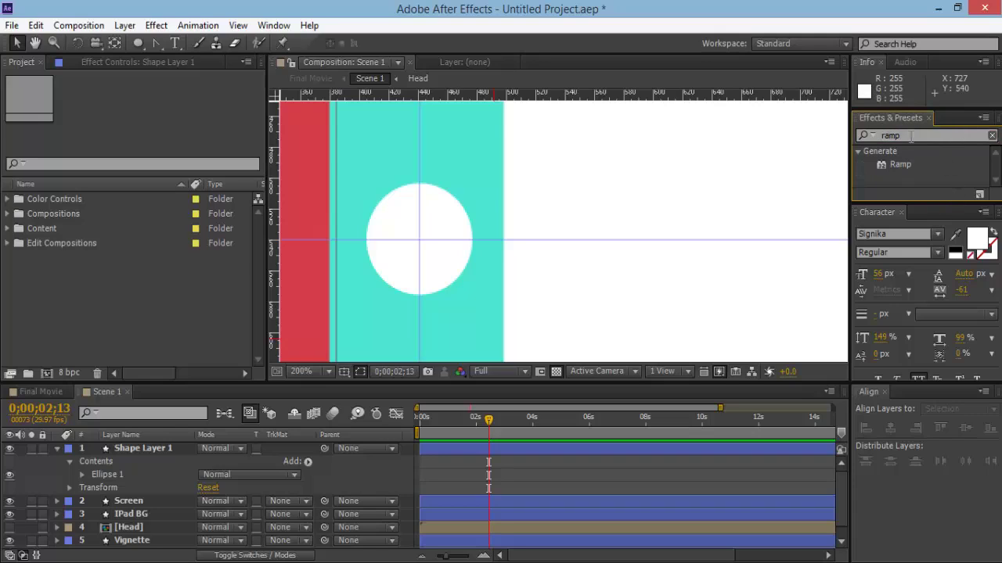
left_click(141, 450)
left_click(151, 452)
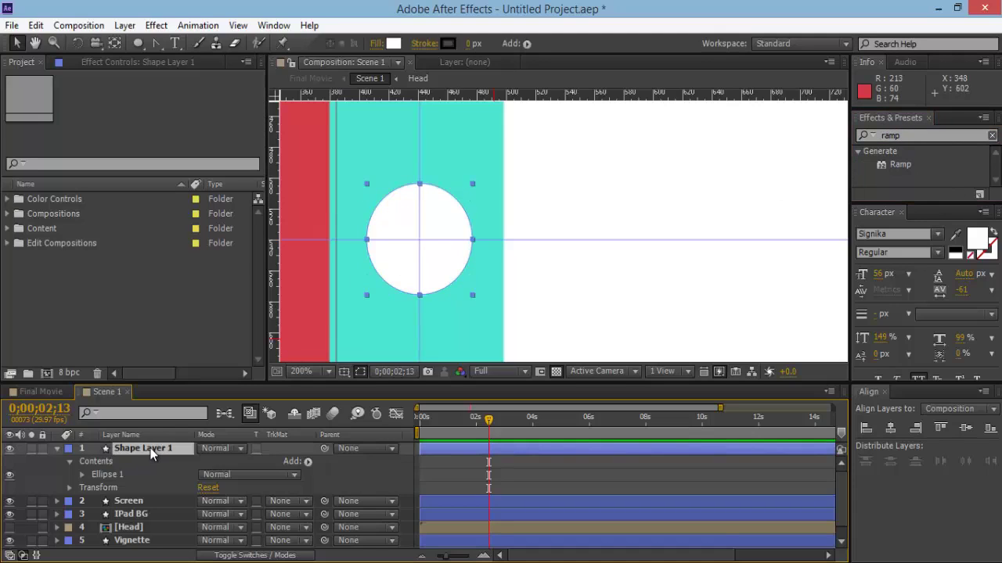
right_click(148, 448)
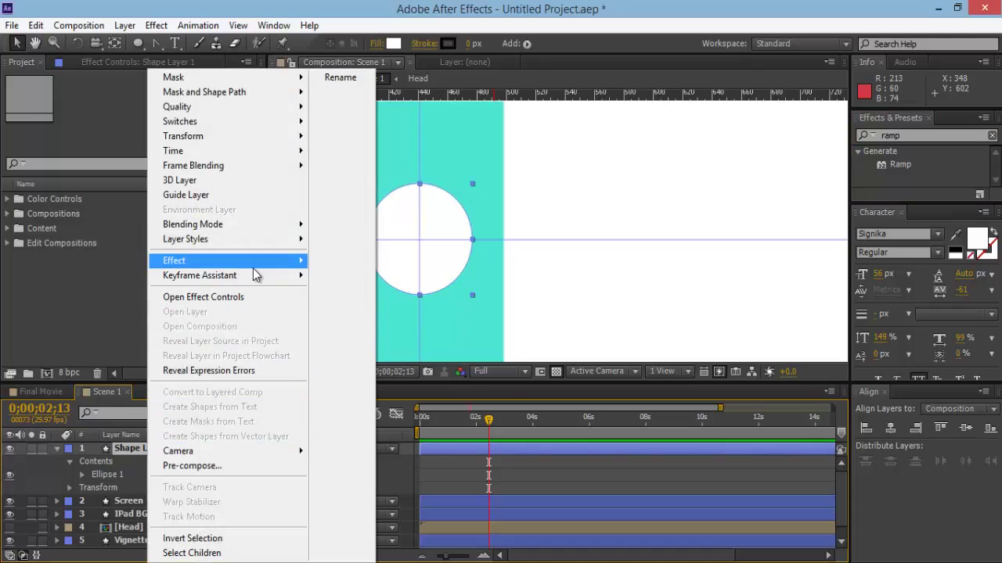
mouse_move(253, 269)
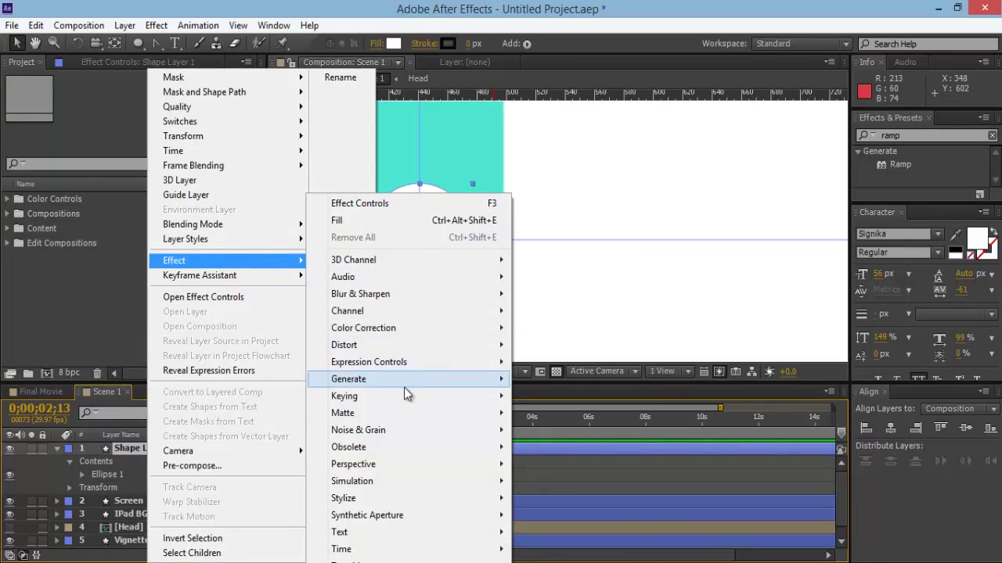
mouse_move(427, 385)
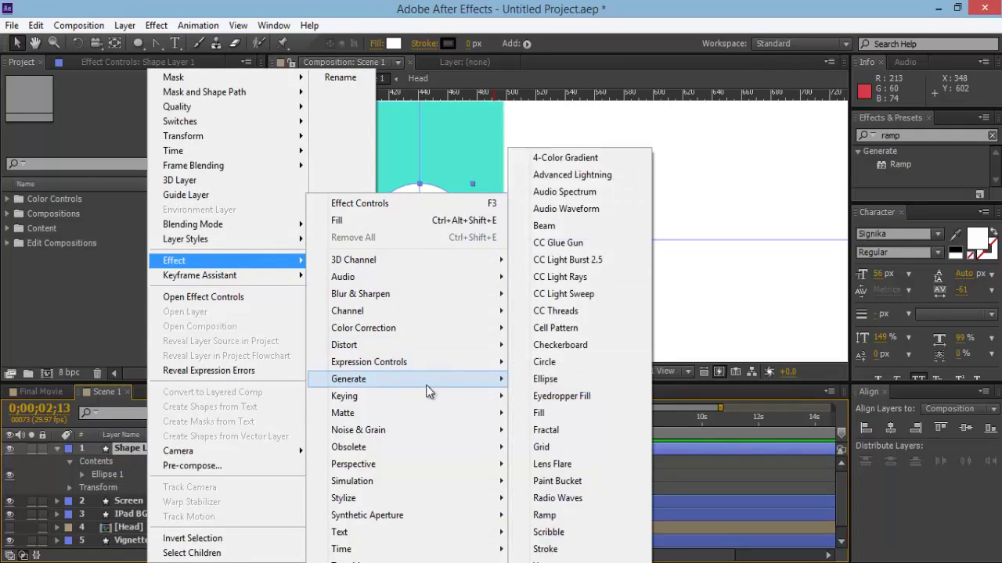
left_click(554, 515)
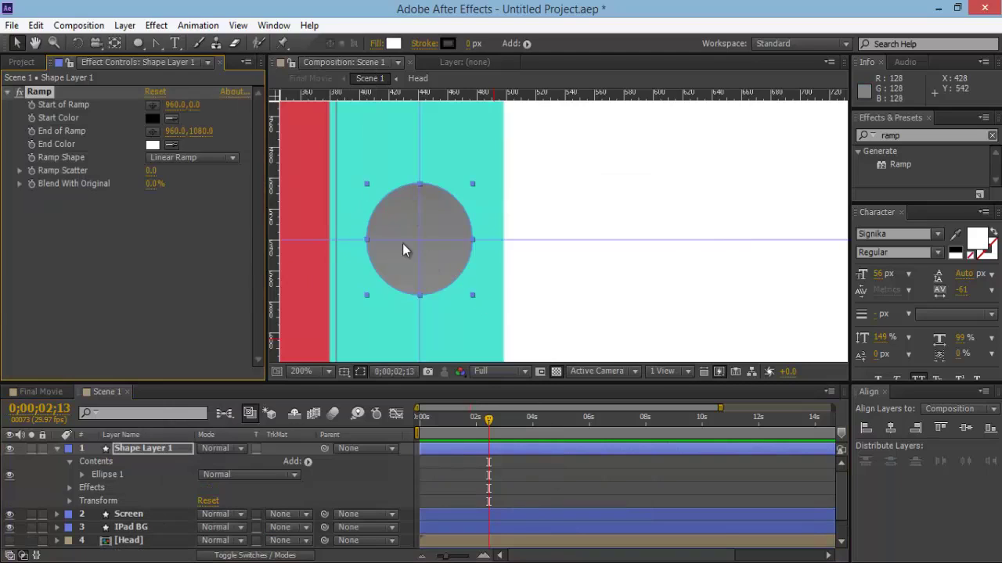
Set both the start and end color of the Ramp to the iPad body's turquoise by sampling it
left_click(173, 119)
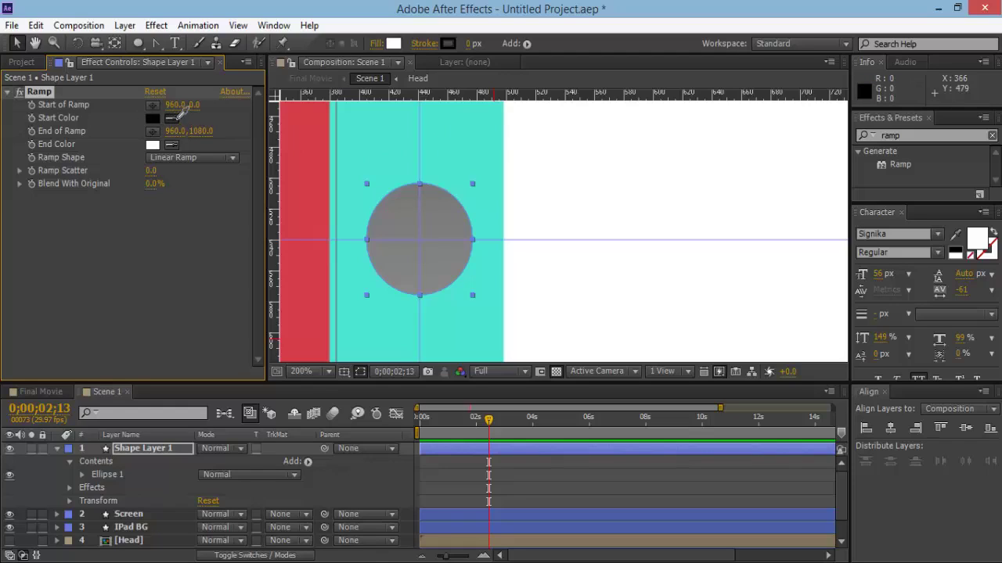
left_click(447, 121)
left_click(172, 145)
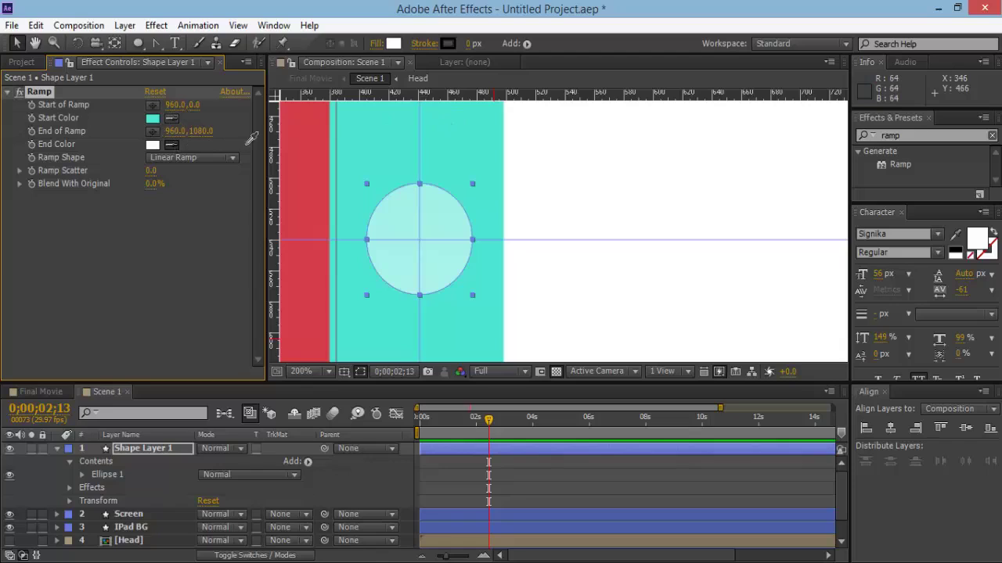
left_click(461, 130)
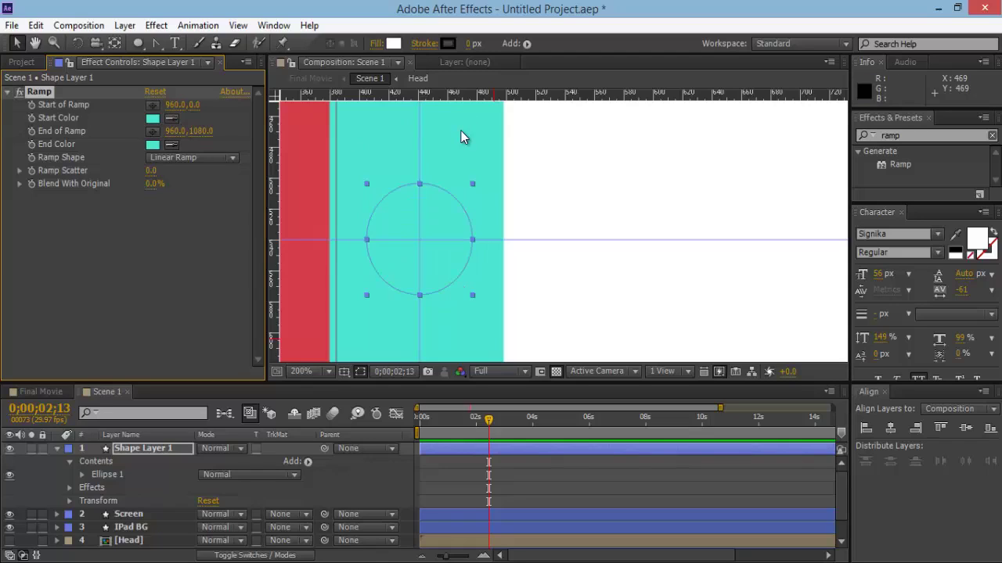
Place the Ramp's start point just above the circle at 440, 498 and its end point just below it at 441, 578
left_click(155, 105)
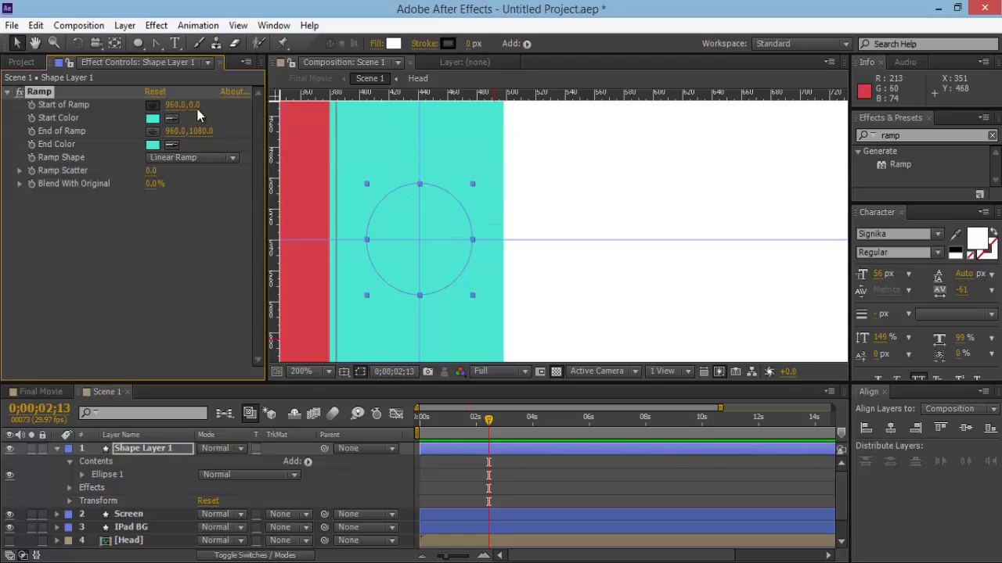
left_click(154, 107)
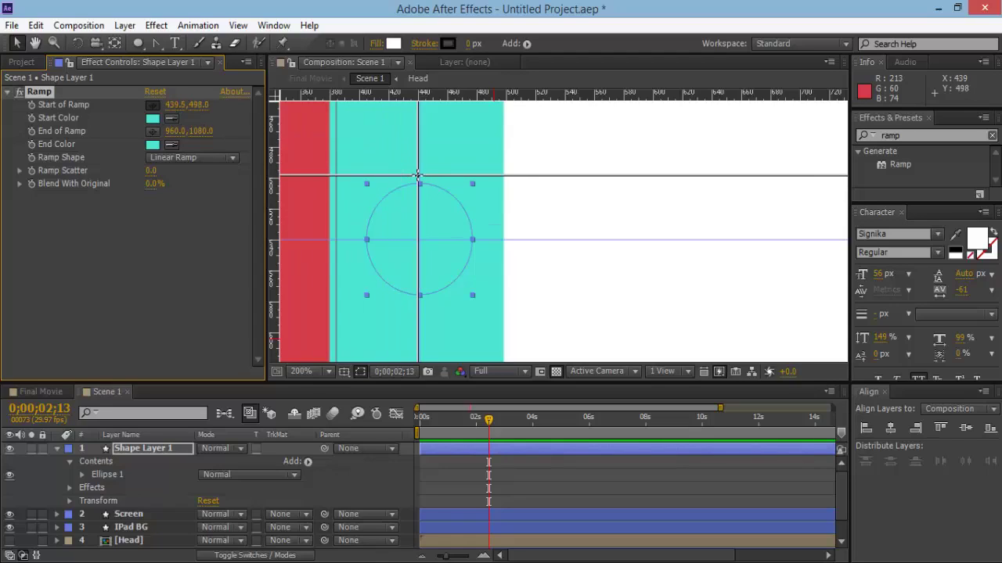
left_click(419, 176)
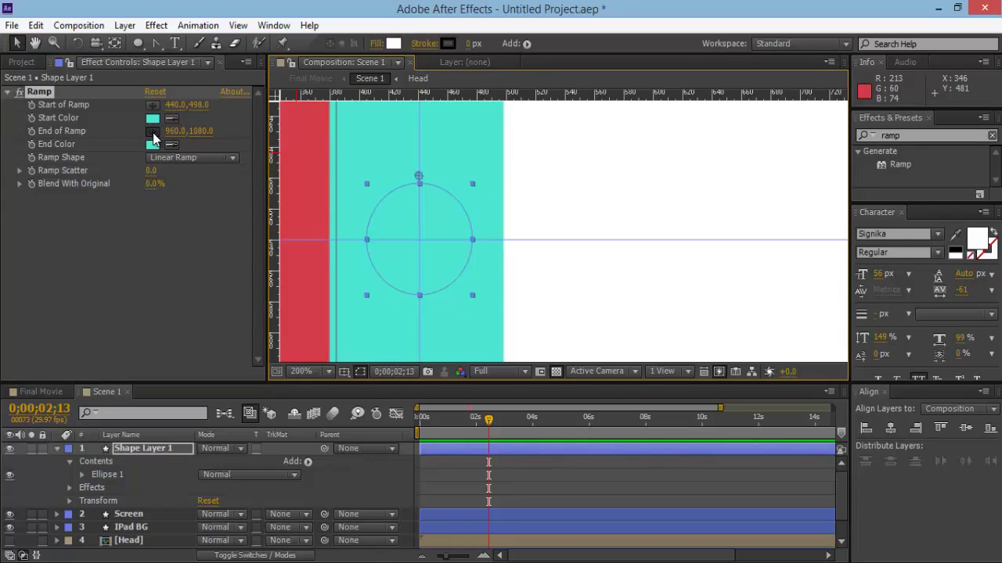
left_click(153, 134)
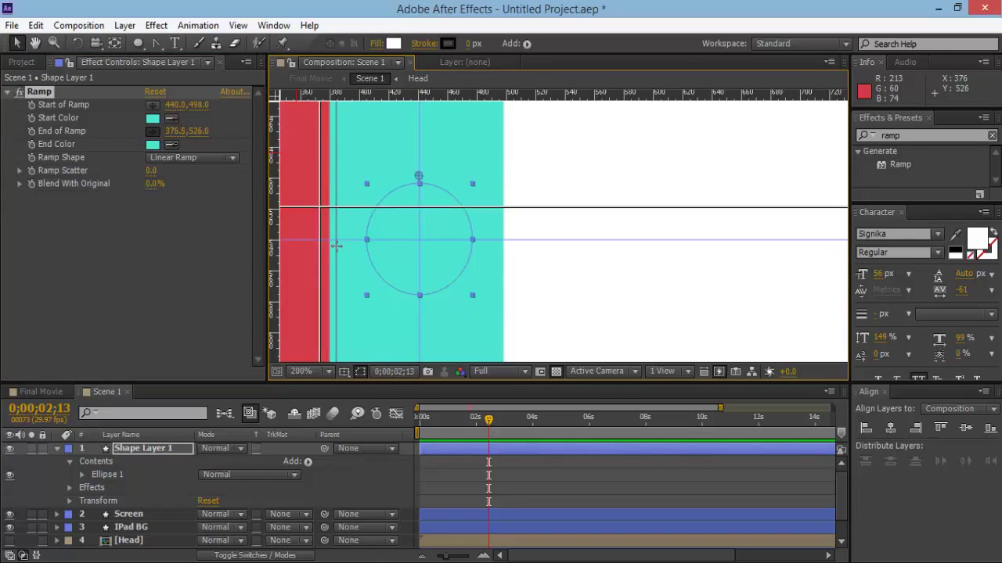
left_click(420, 298)
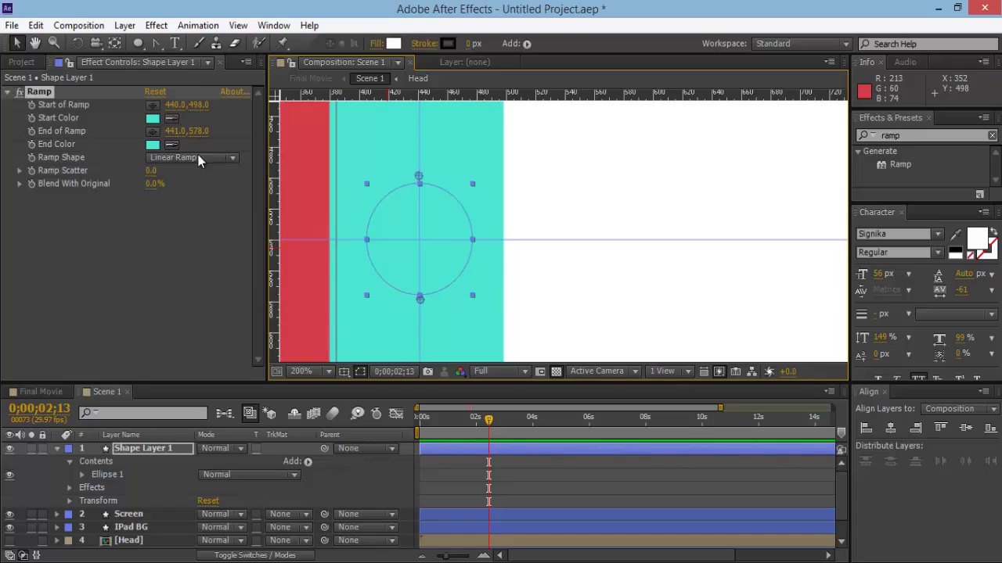
Set the Ramp's start color to the lighter turquoise 77EEDE and its end color to the darker turquoise 2EC6B2
left_click(153, 119)
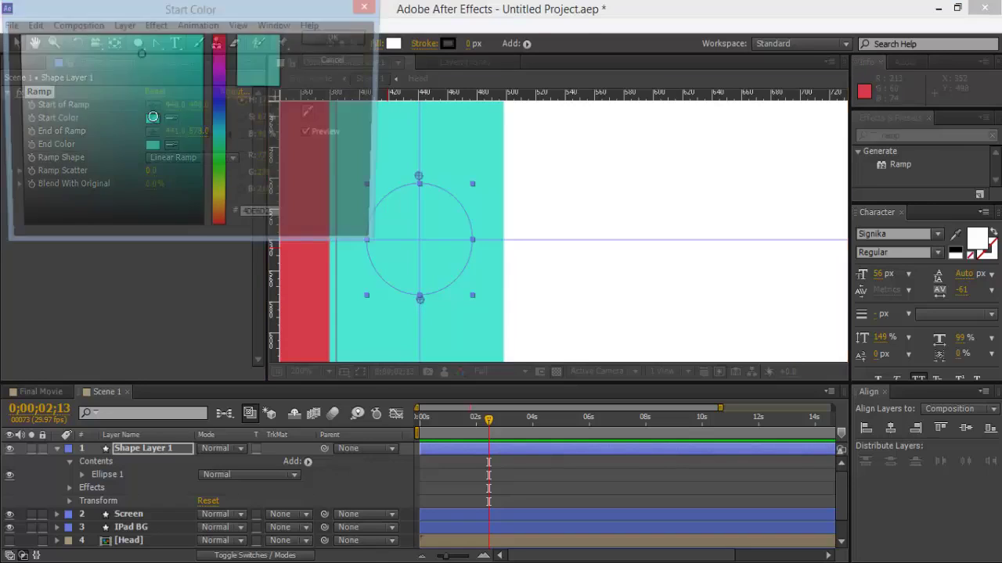
left_click_drag(139, 54, 112, 48)
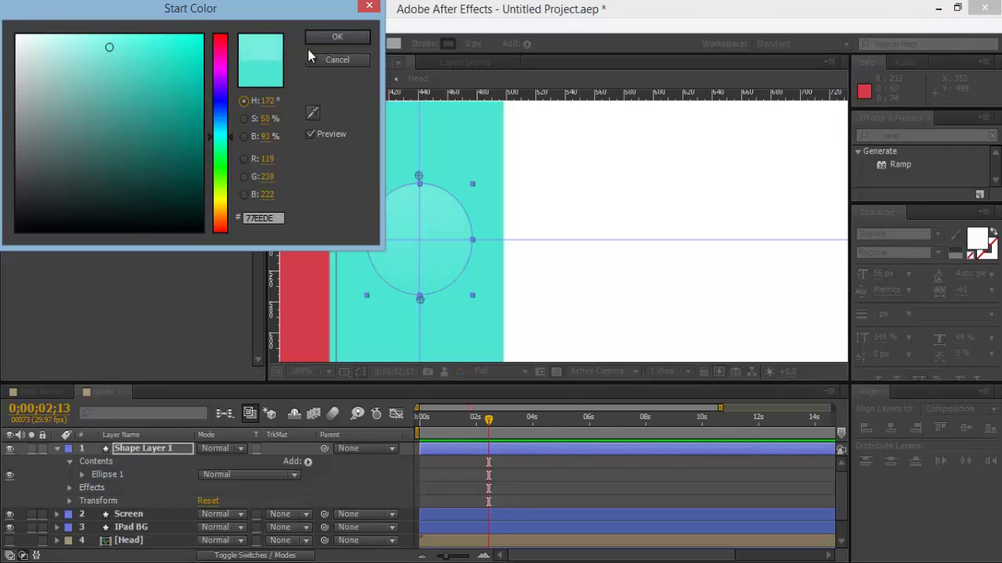
left_click(332, 39)
left_click(153, 146)
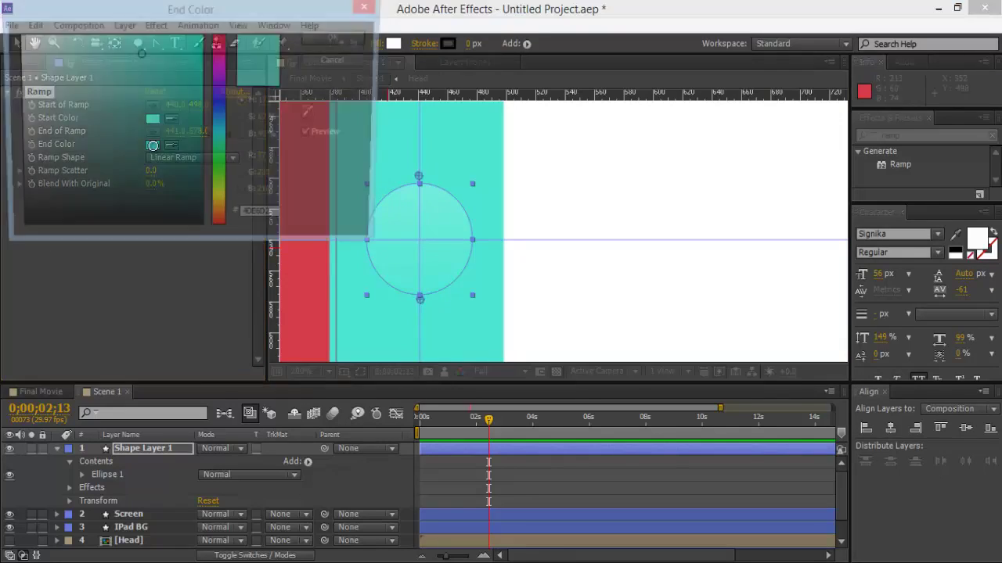
left_click_drag(139, 58, 160, 78)
left_click(333, 38)
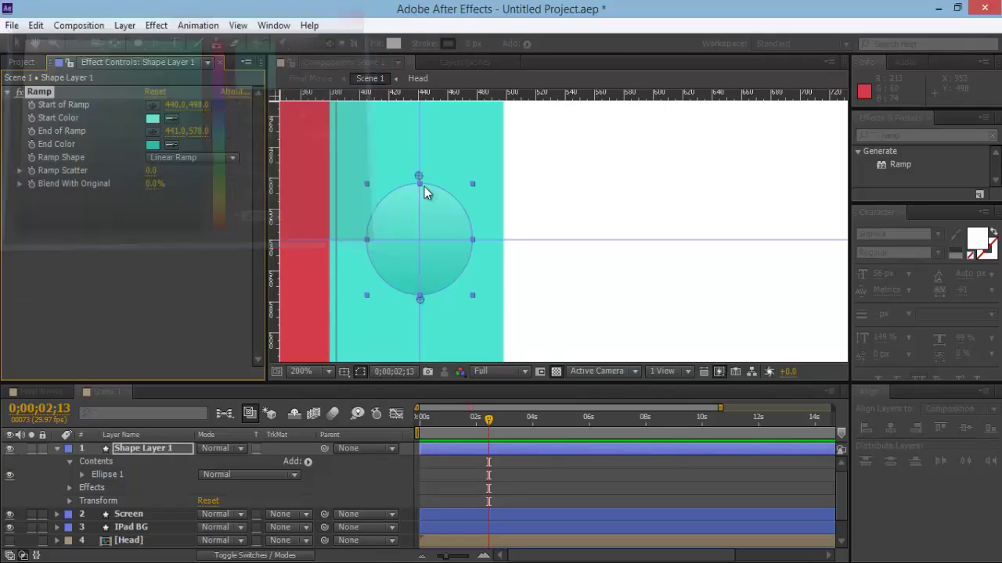
Lighten the Ramp's start color slightly and shift the hue of its end color slightly toward blue
key("comma")
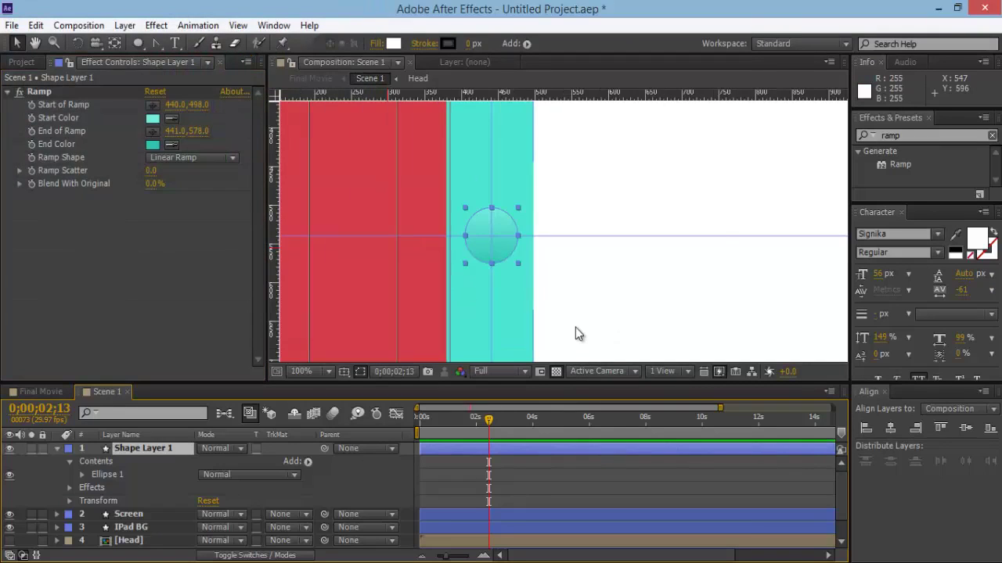
key("comma")
key("period")
key("period")
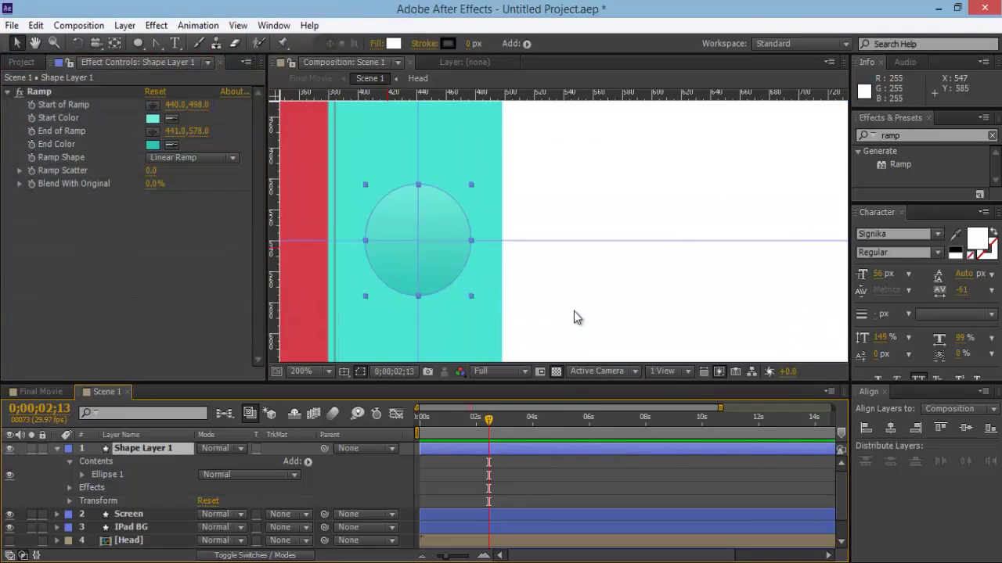
left_click(152, 120)
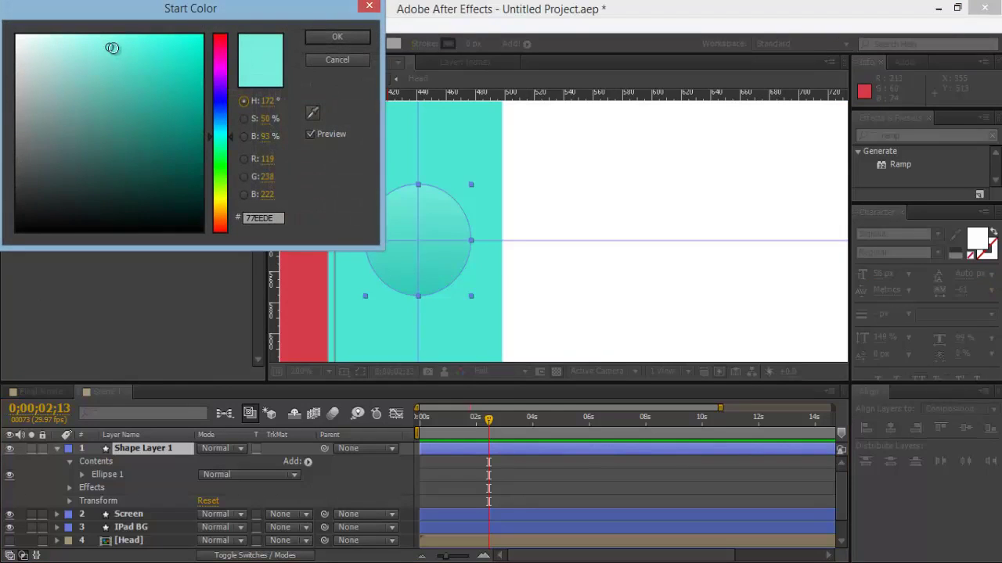
left_click_drag(111, 45, 102, 46)
left_click(337, 37)
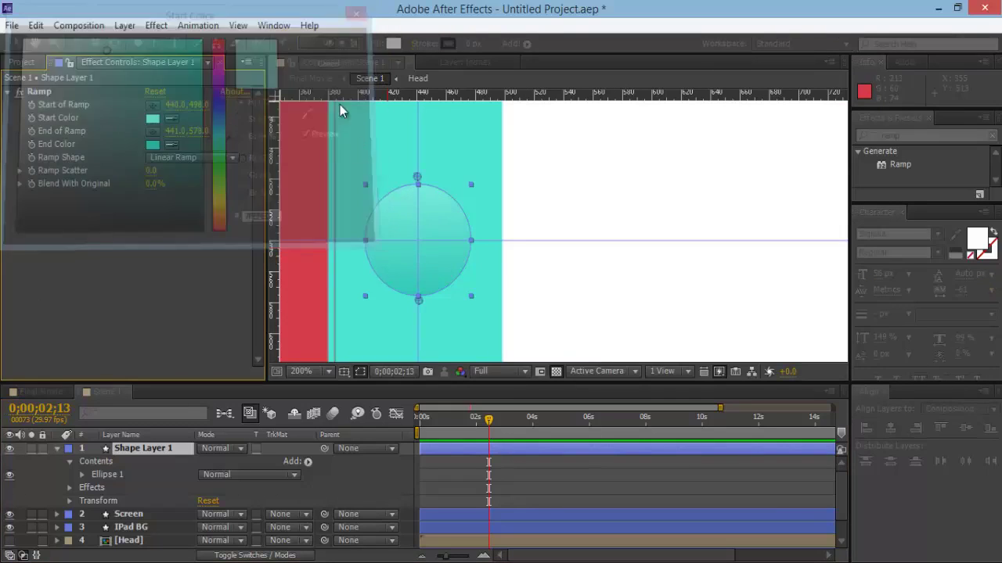
left_click(156, 146)
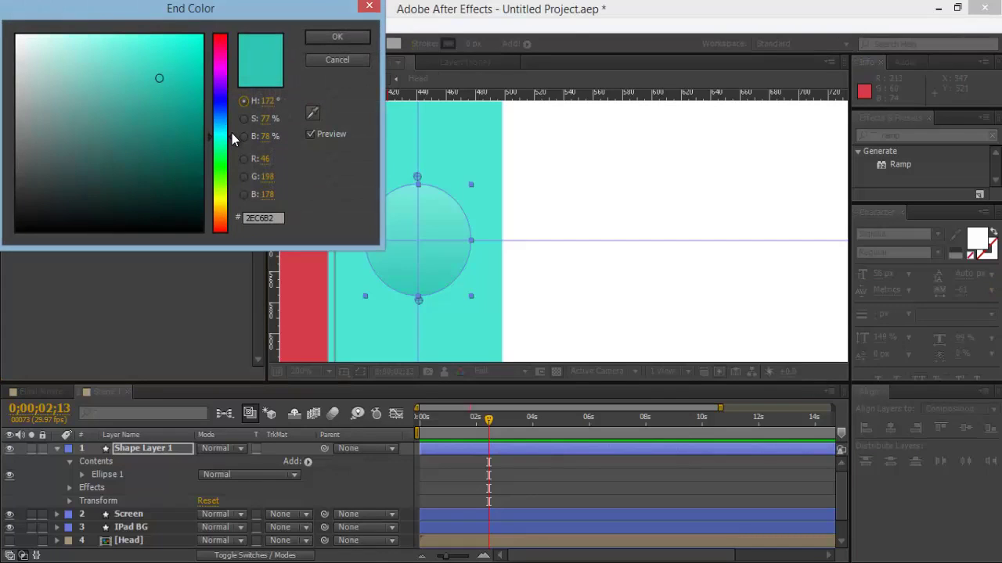
left_click_drag(233, 138, 230, 135)
left_click(349, 37)
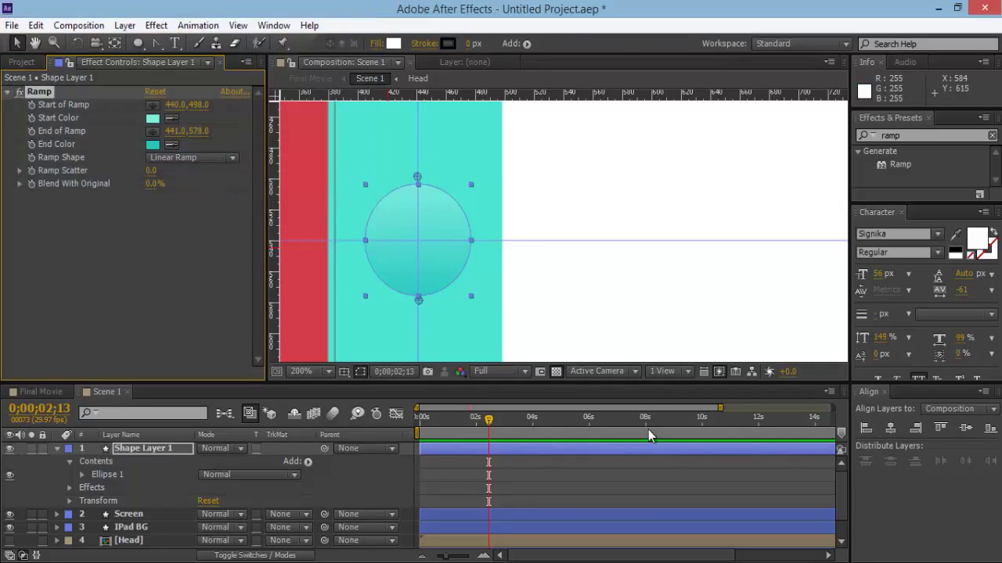
Remove the horizontal and vertical guides from the composition view and hide the Title/Action Safe overlay
left_click_drag(558, 241, 469, 93)
left_click_drag(418, 132, 275, 195)
key("comma")
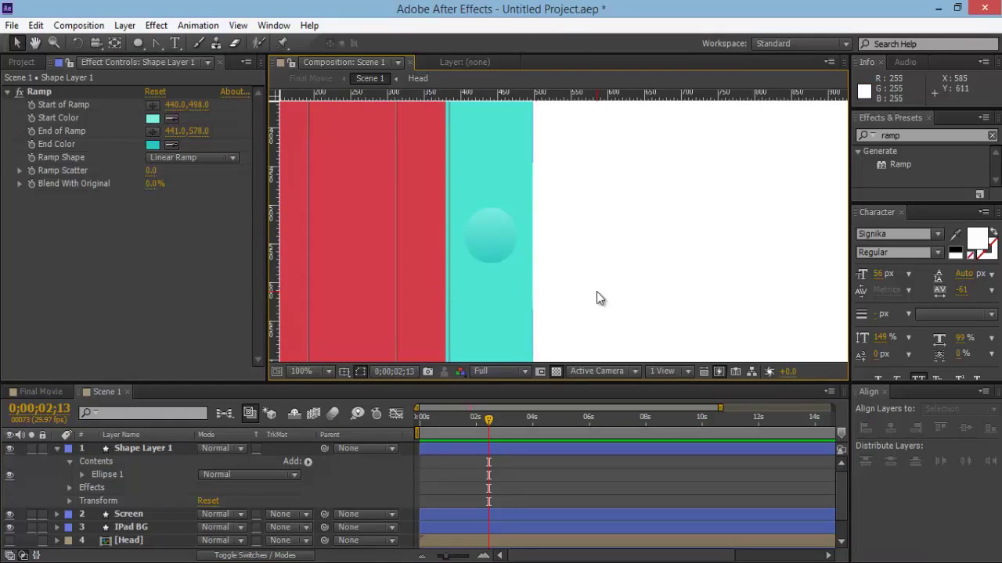
key("comma")
key("comma")
key("h")
left_click_drag(612, 248, 510, 270)
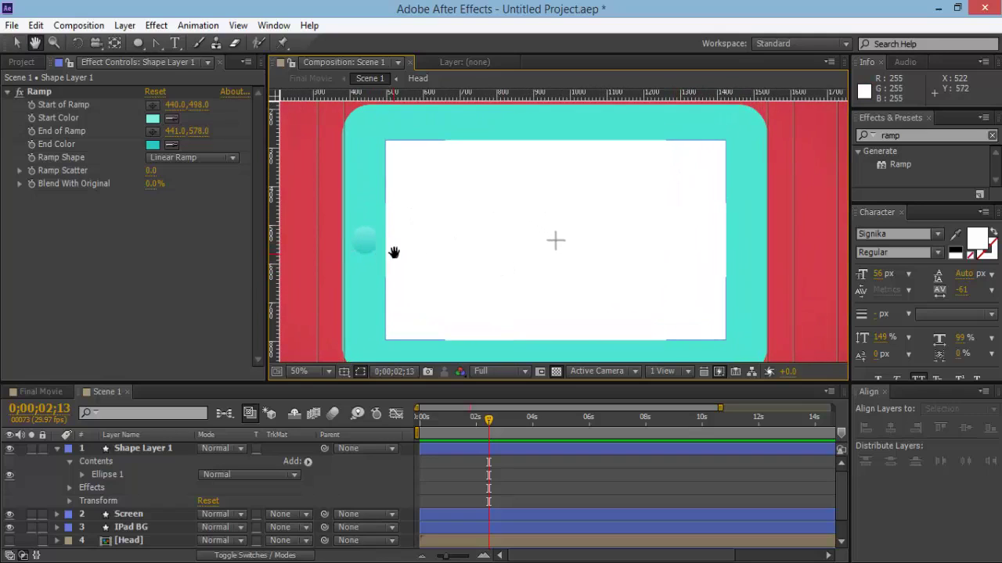
key("v")
left_click(344, 371)
left_click(374, 390)
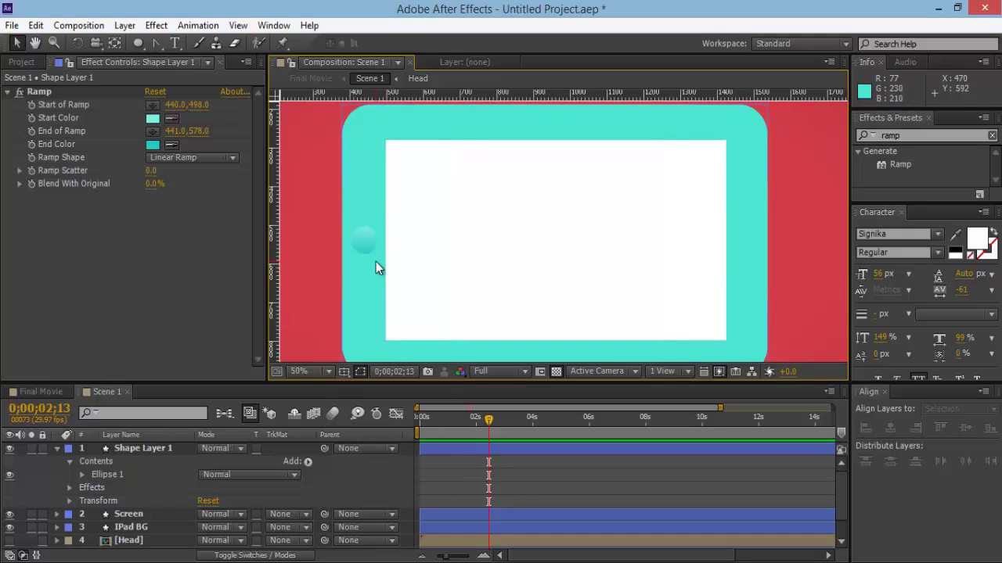
Set the start color of the button circle's Ramp to the lighter turquoise 85ECDF
key("h")
left_click_drag(467, 263, 607, 242)
scroll(548, 274, "up", 2)
scroll(607, 243, "up", 1)
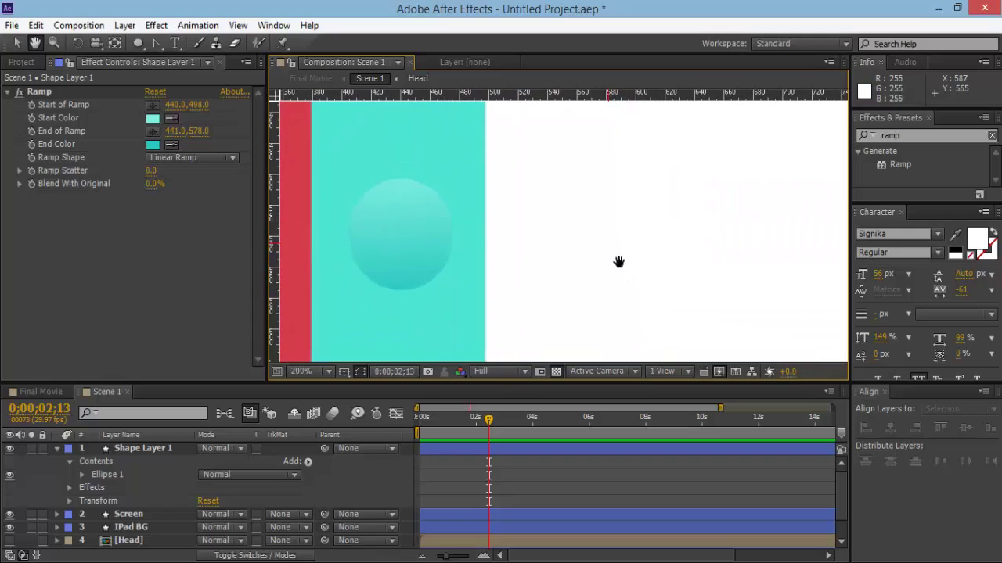
key("v")
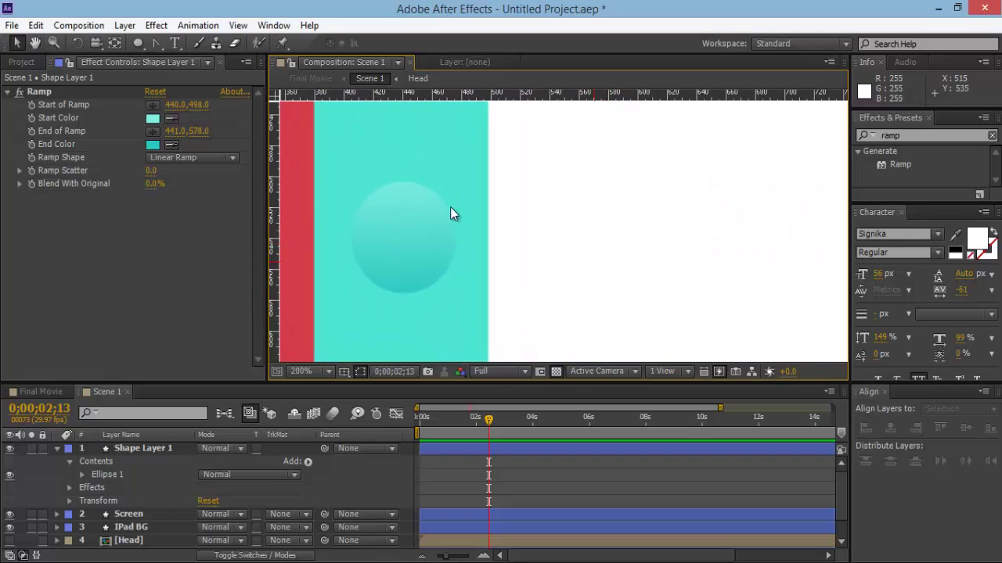
left_click(154, 120)
left_click(97, 49)
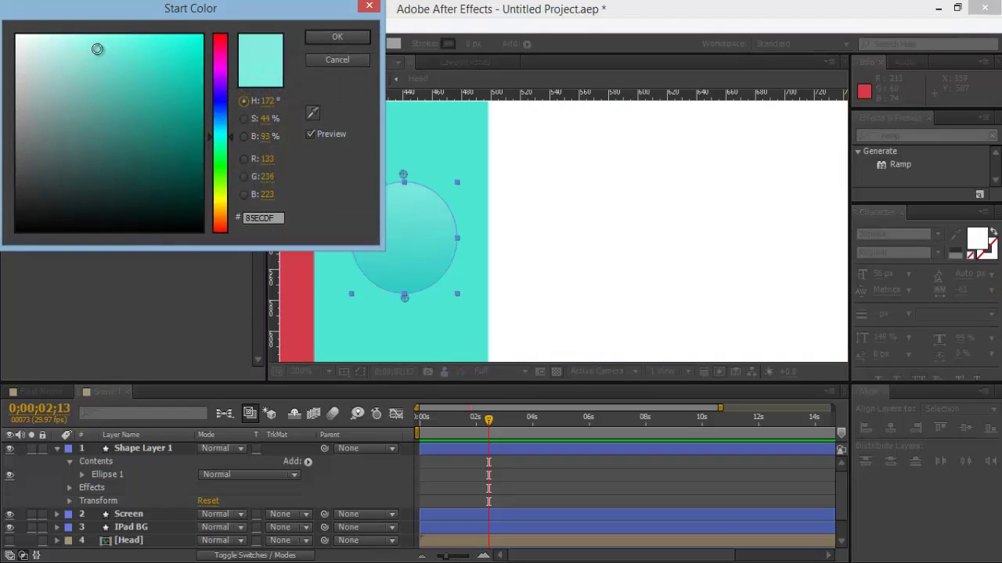
left_click(356, 38)
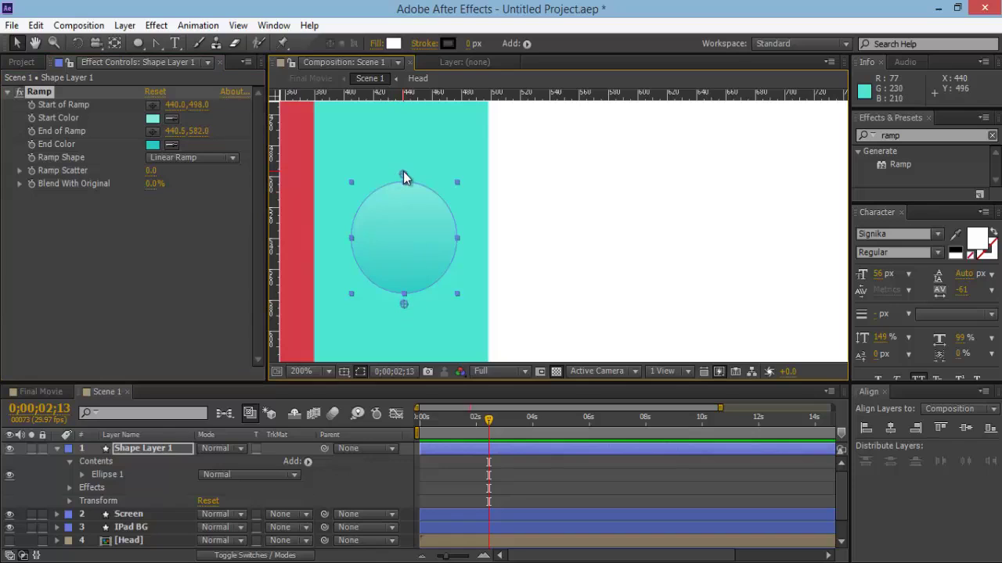
Set the end color of the circle's Ramp to the more saturated turquoise 21C9BF
left_click(154, 145)
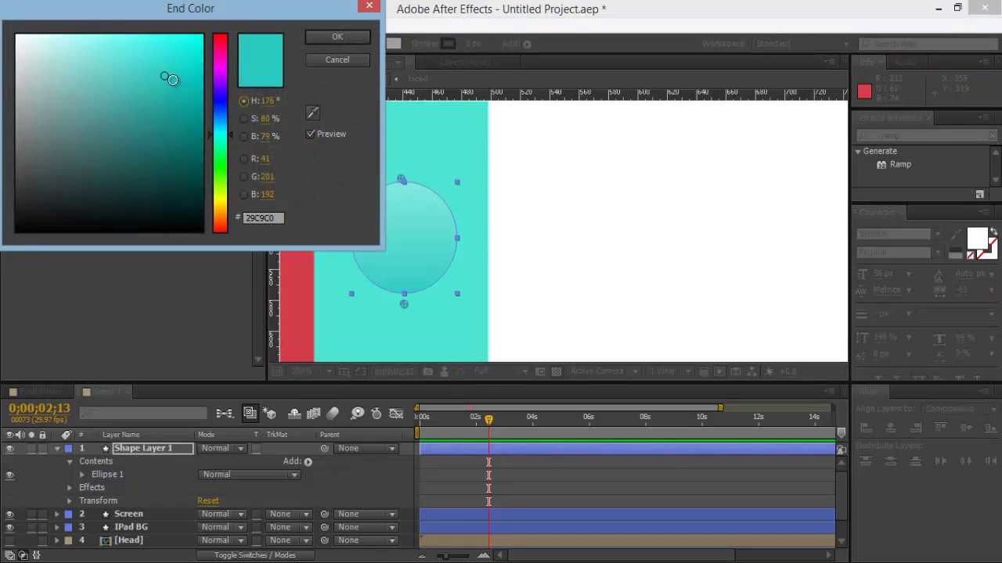
left_click(173, 77)
left_click(337, 40)
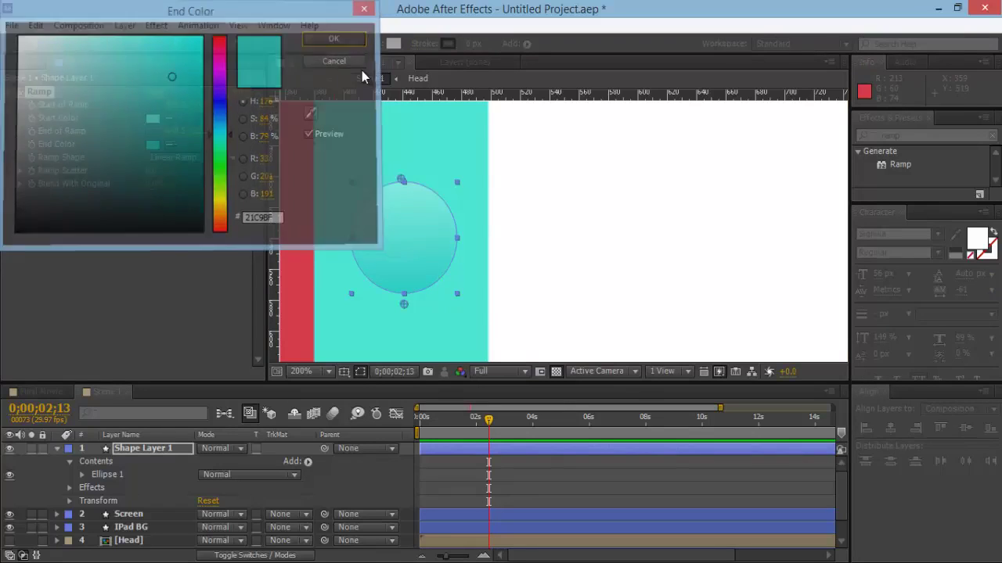
left_click(642, 282)
scroll(642, 283, "down", 2)
scroll(643, 283, "down", 2)
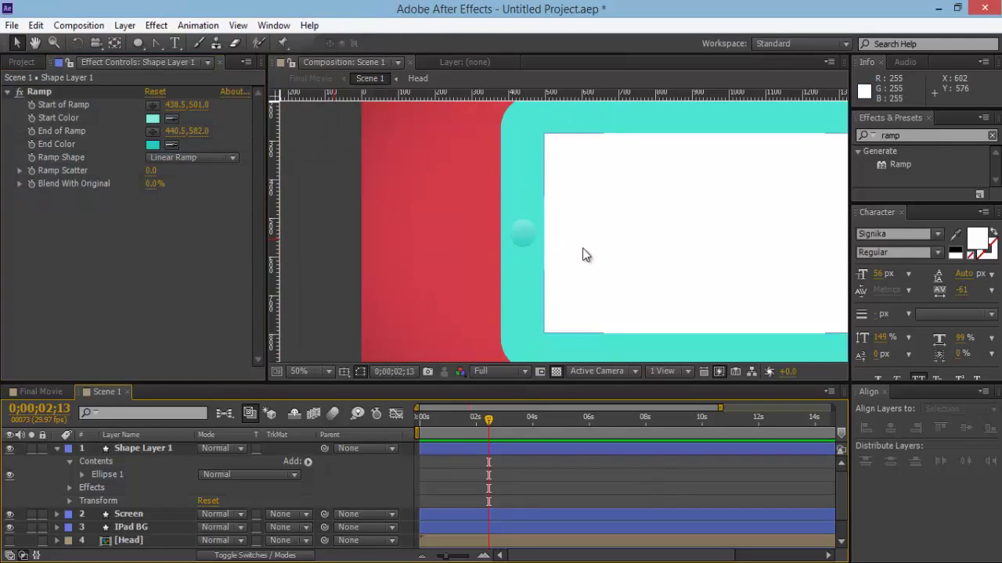
scroll(579, 255, "up", 4)
key("h")
left_click_drag(506, 257, 588, 259)
scroll(575, 222, "up", 1)
key("v")
mouse_move(384, 241)
left_mouse_down()
mouse_move(496, 287)
mouse_move(505, 271)
left_mouse_up()
key("ctrl+z")
left_click(602, 462)
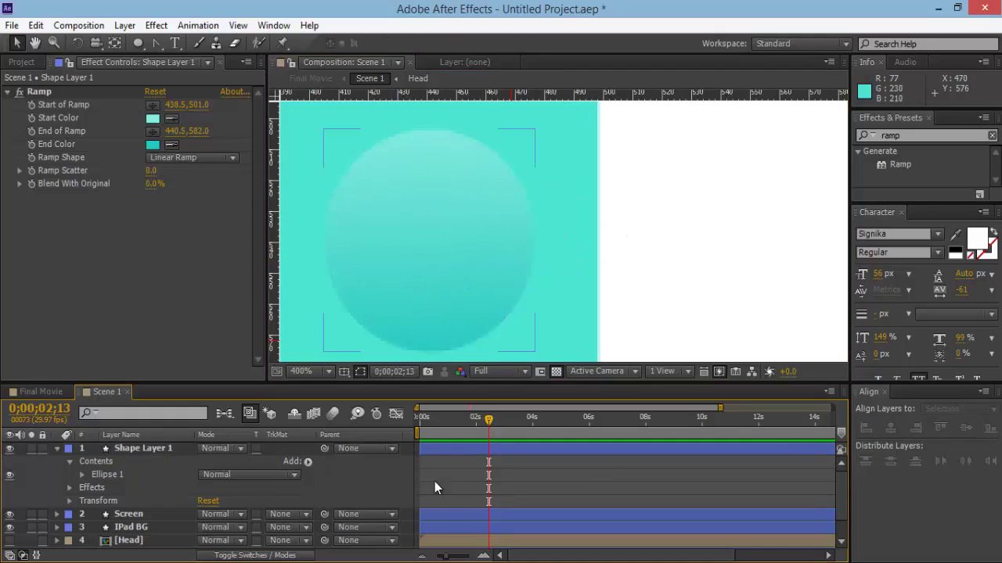
Rename the gradient circle's layer as Button
left_click(160, 456)
key("Return")
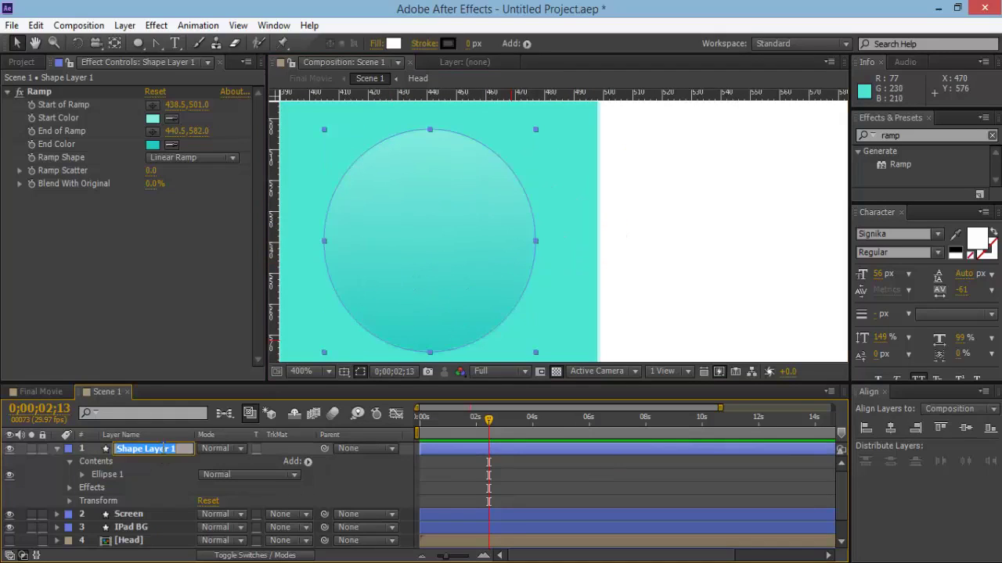
type("Button")
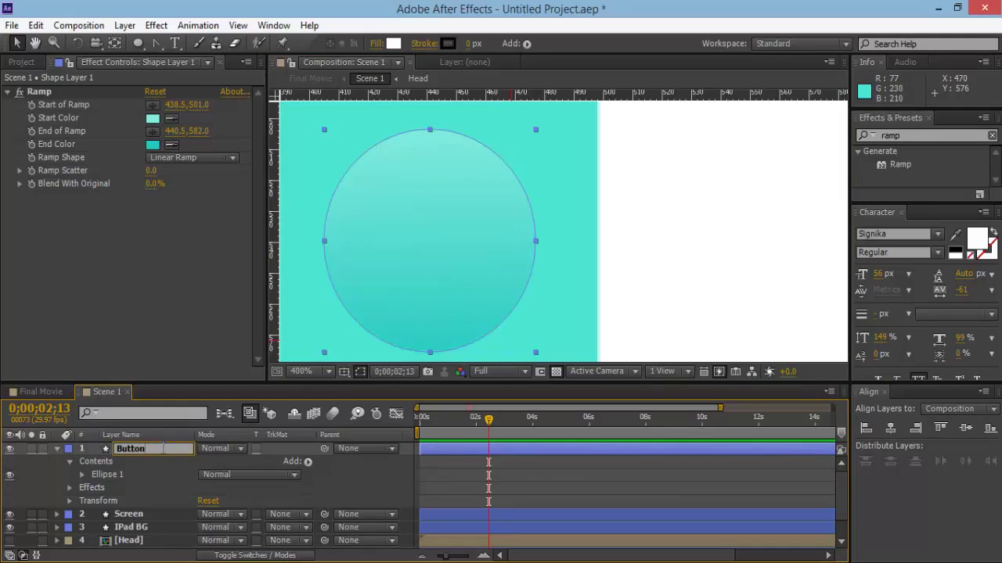
key("Return")
Extend the out point of the Button layer past the end of the composition and collapse the layer's properties
key("alt+bracketright")
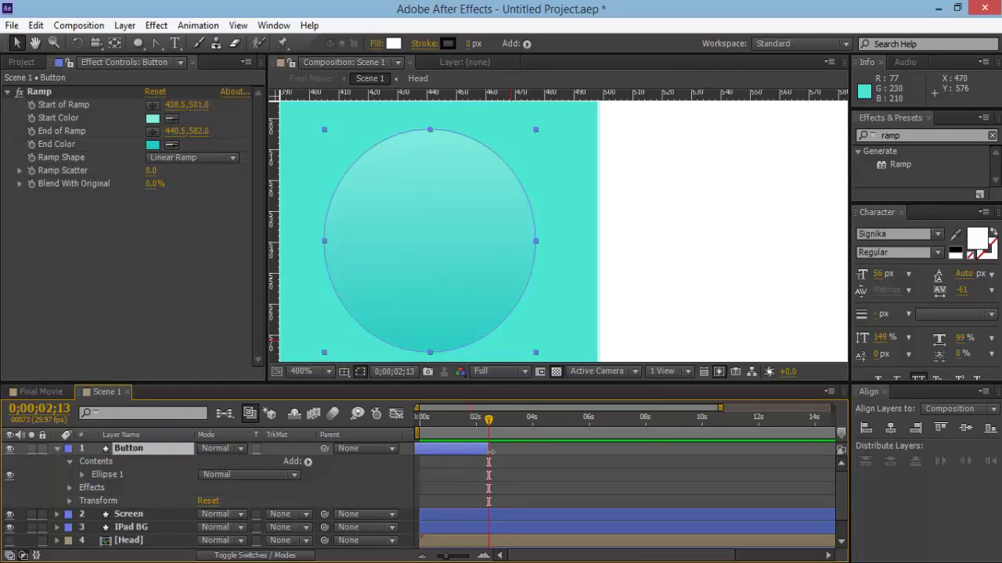
left_click_drag(489, 451, 995, 460)
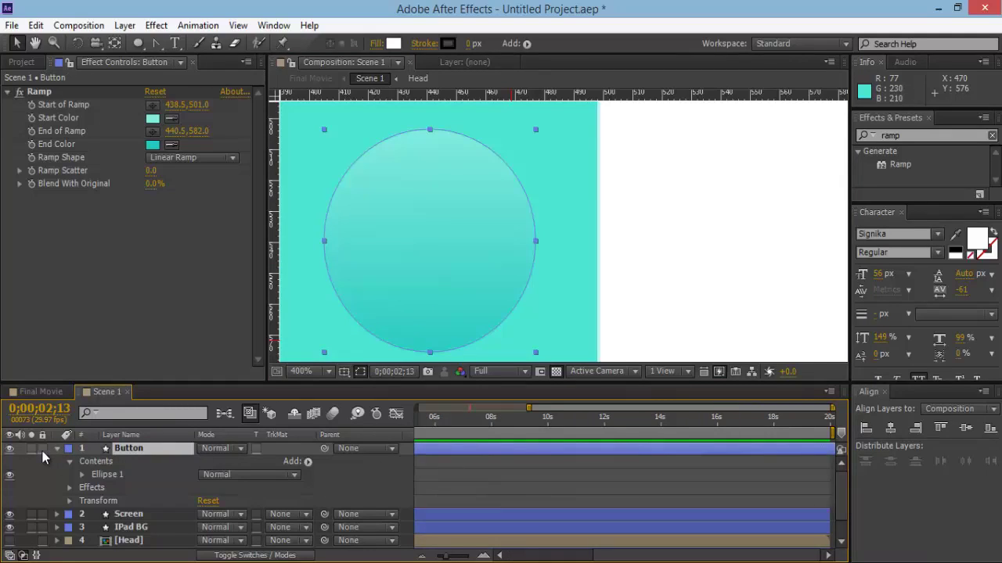
left_click(57, 449)
left_click(501, 538)
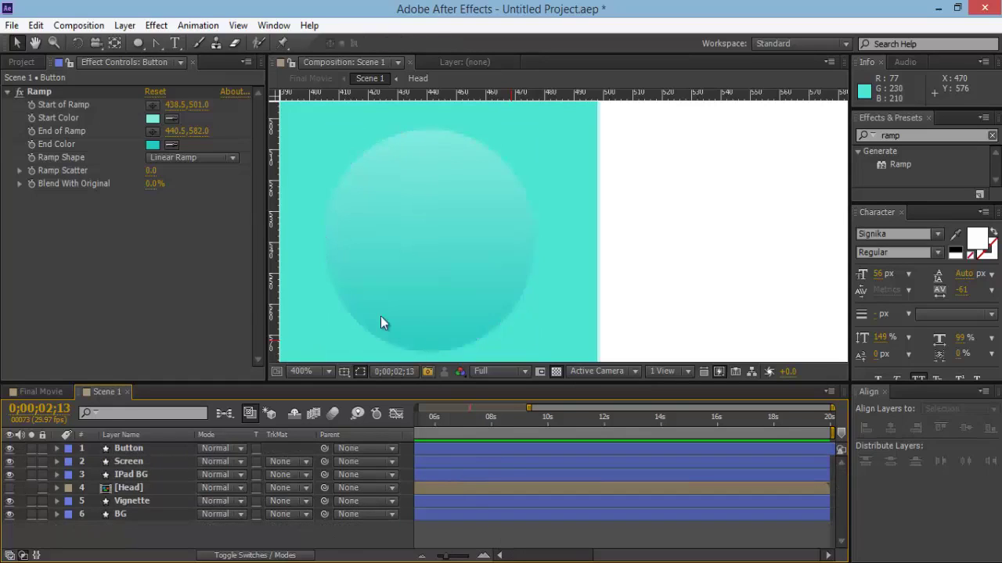
Draw a white square about 22 px wide on a new shape layer in the middle of the button circle
left_click(139, 43)
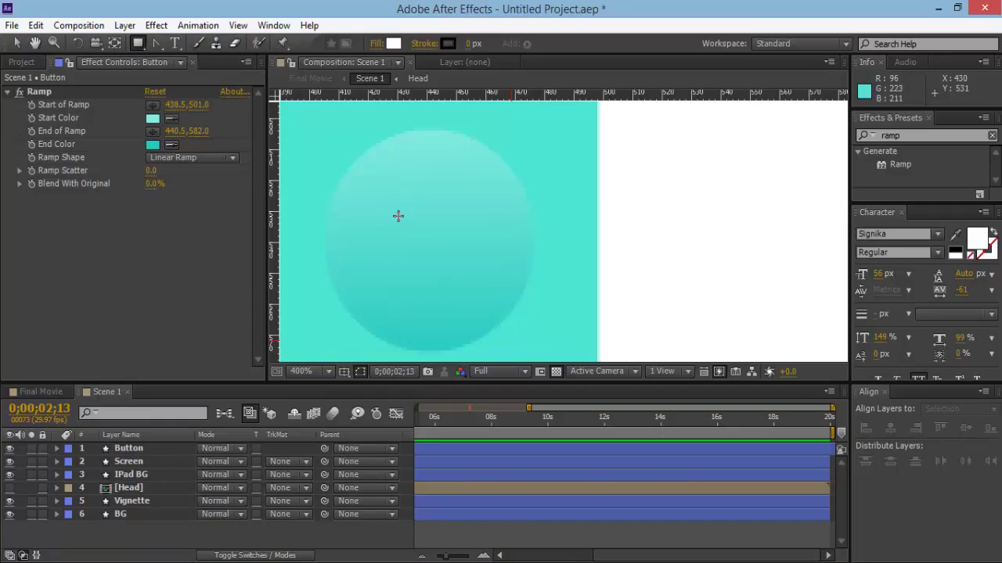
left_click_drag(397, 214, 463, 266)
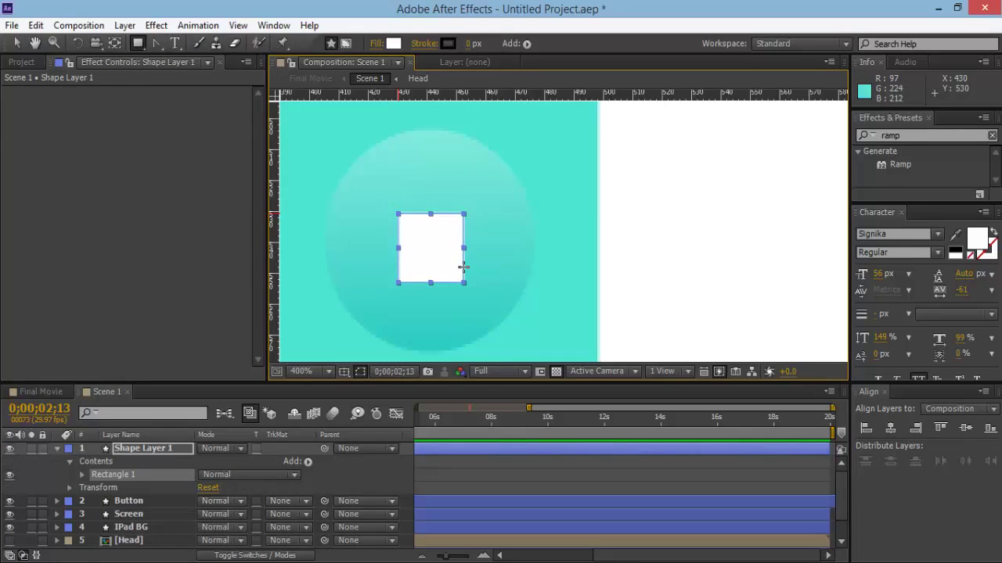
key("v")
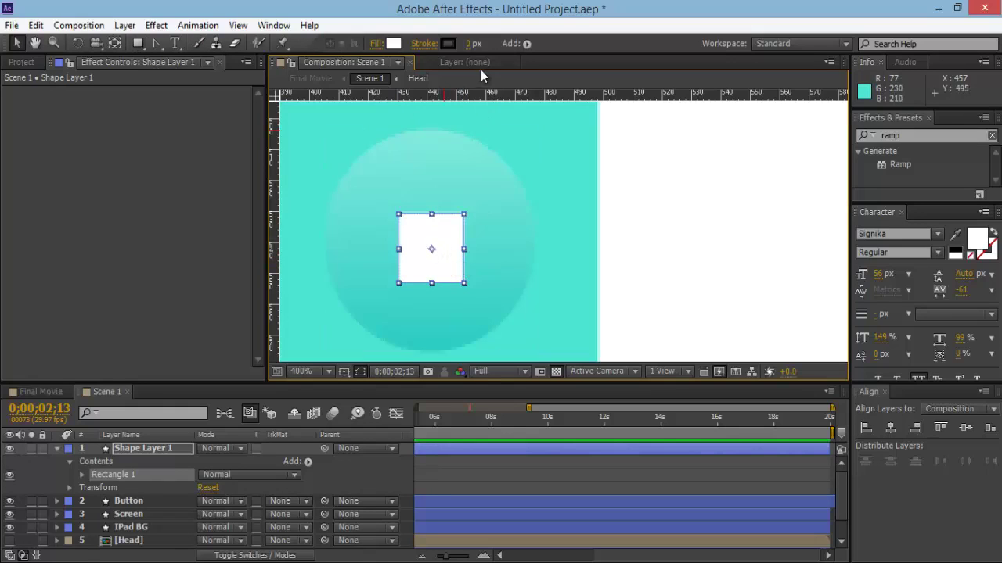
Add a horizontal and a vertical guide through the button's center and nudge the square onto their intersection
left_click_drag(472, 95, 488, 243)
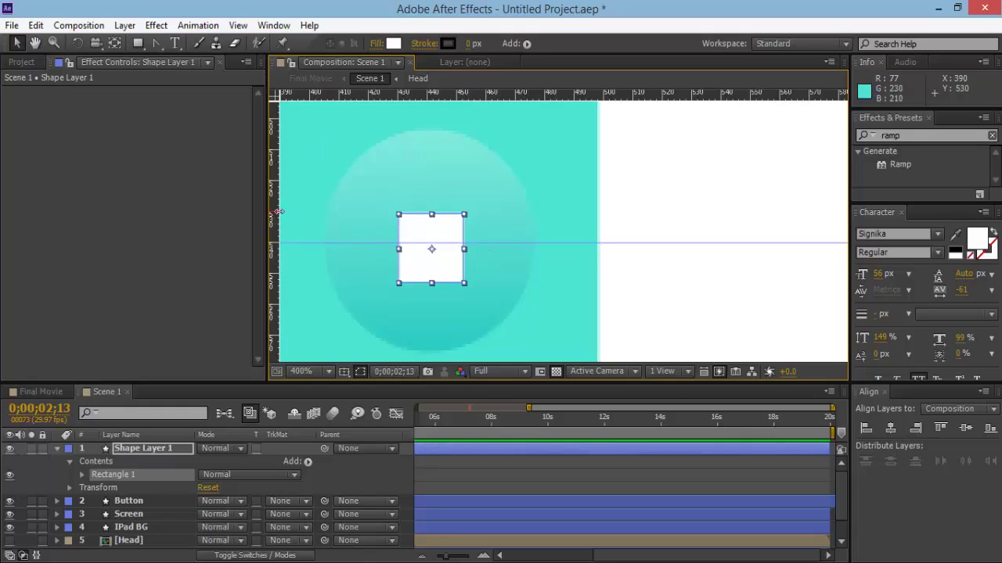
left_click_drag(281, 211, 429, 219)
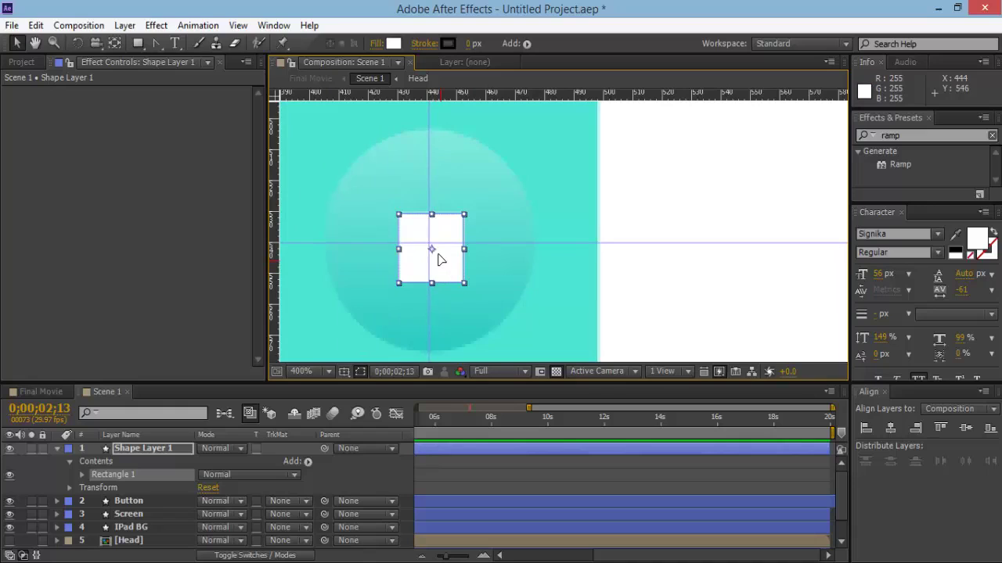
key("Left")
key("Up")
key("Up")
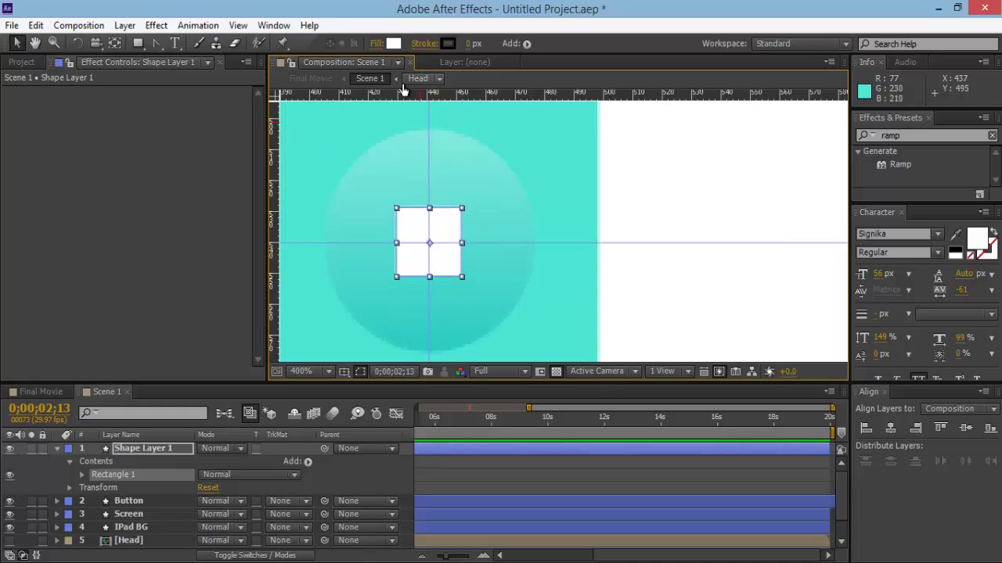
Remove the square's fill and give it a 4 px off-white stroke
left_click(377, 44)
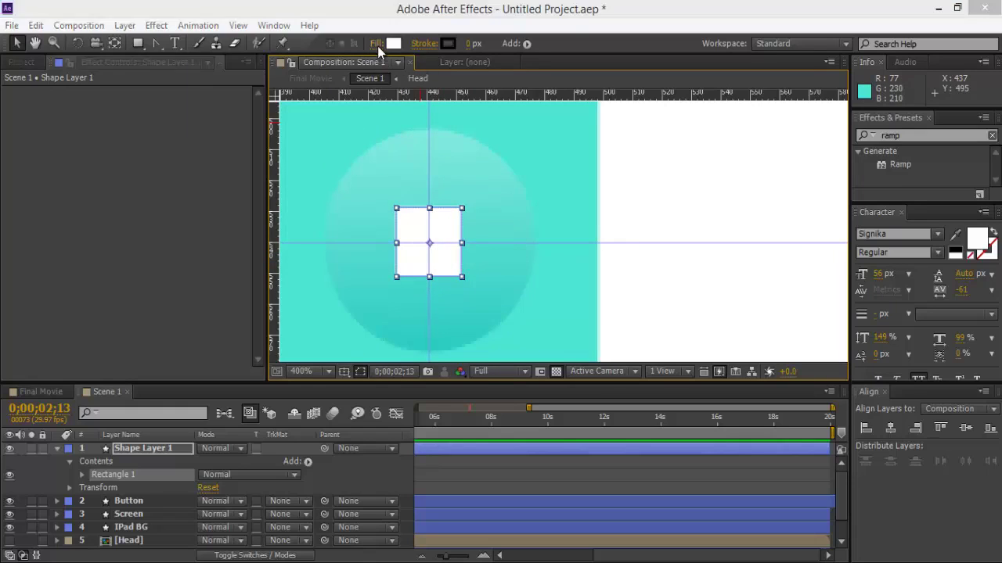
left_click(21, 39)
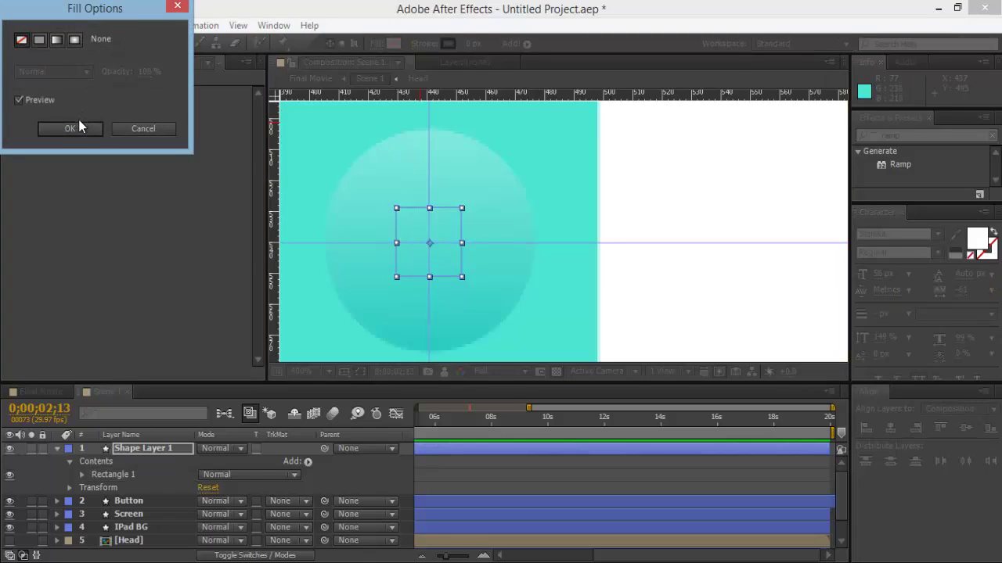
left_click(74, 132)
left_click(471, 45)
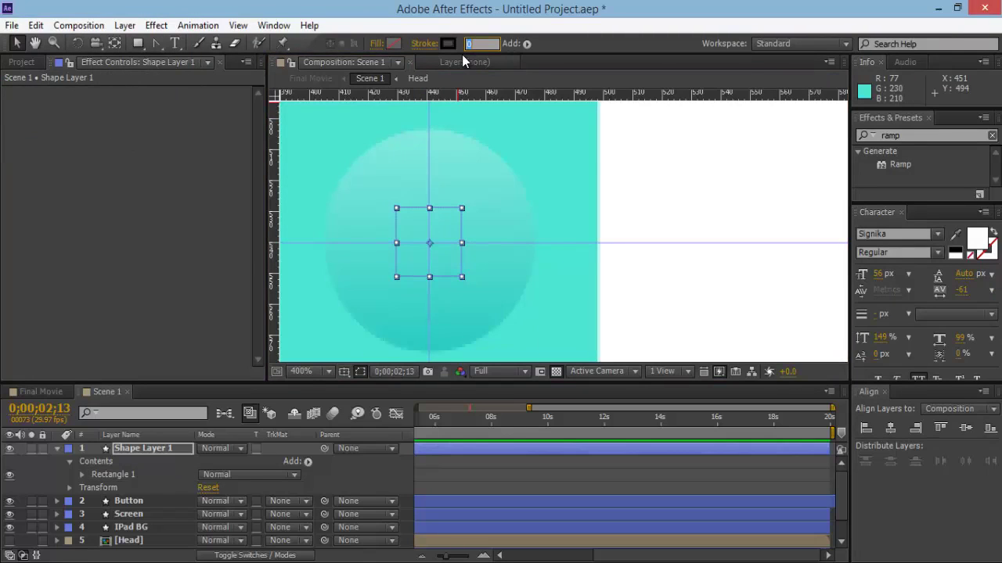
type("4")
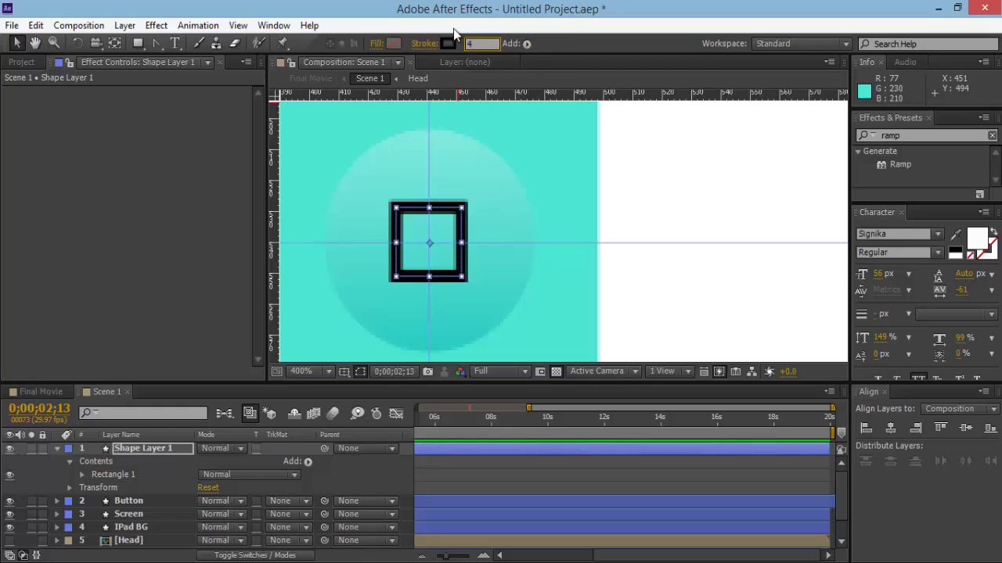
left_click(448, 43)
left_click_drag(65, 46, 17, 42)
left_click(356, 37)
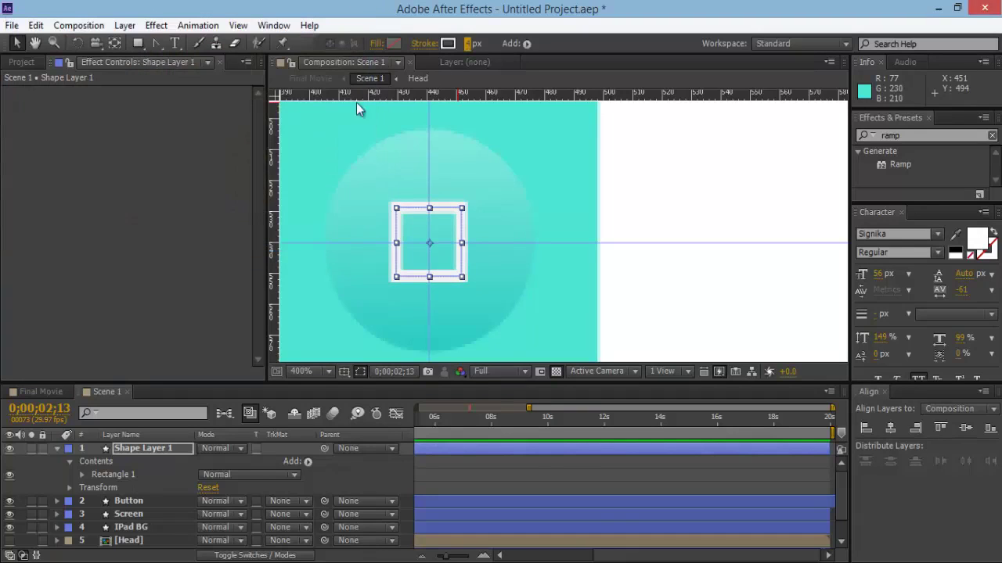
left_click(601, 482)
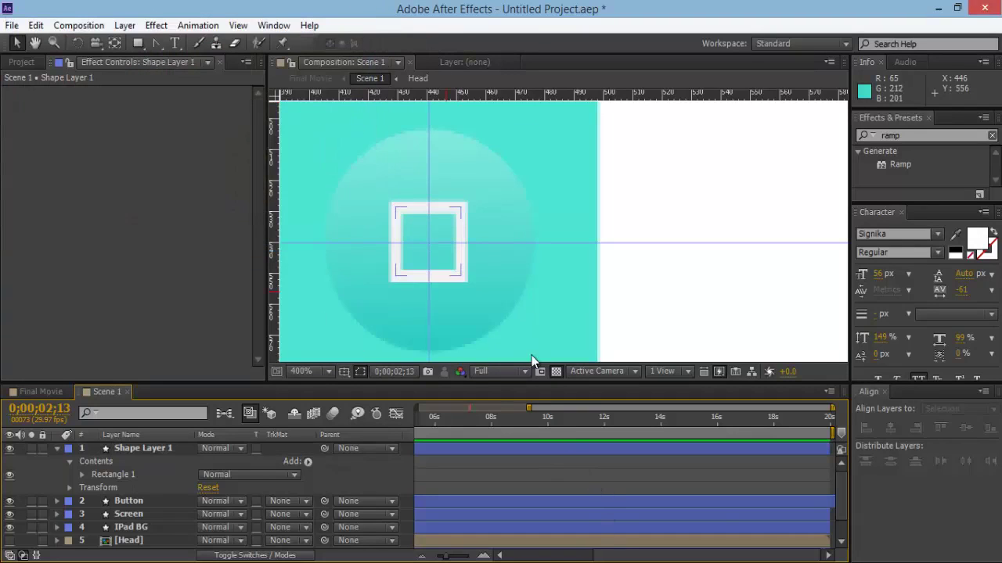
Rename the square's shape layer as Square
left_click(116, 447)
key("Return")
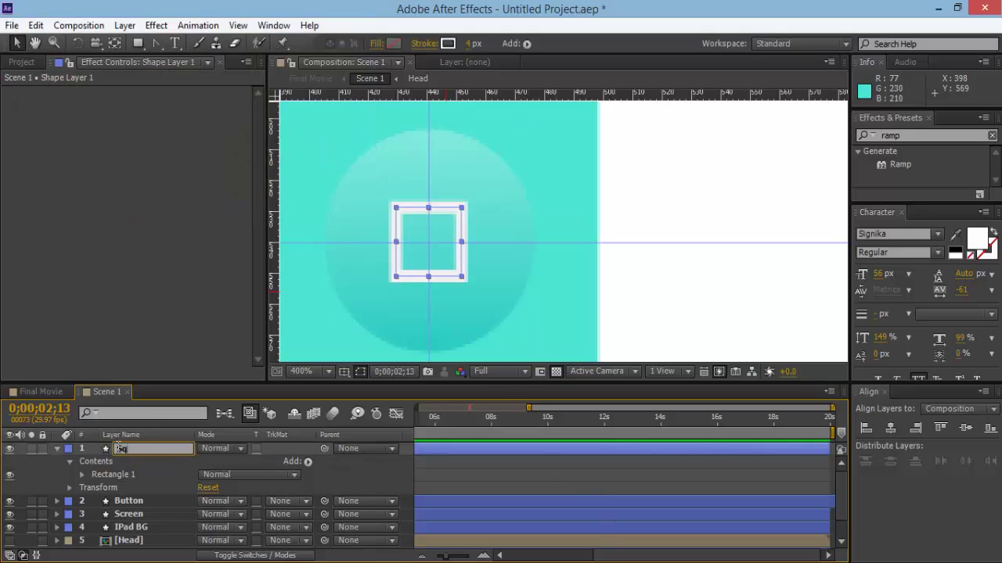
type("Square")
key("Return")
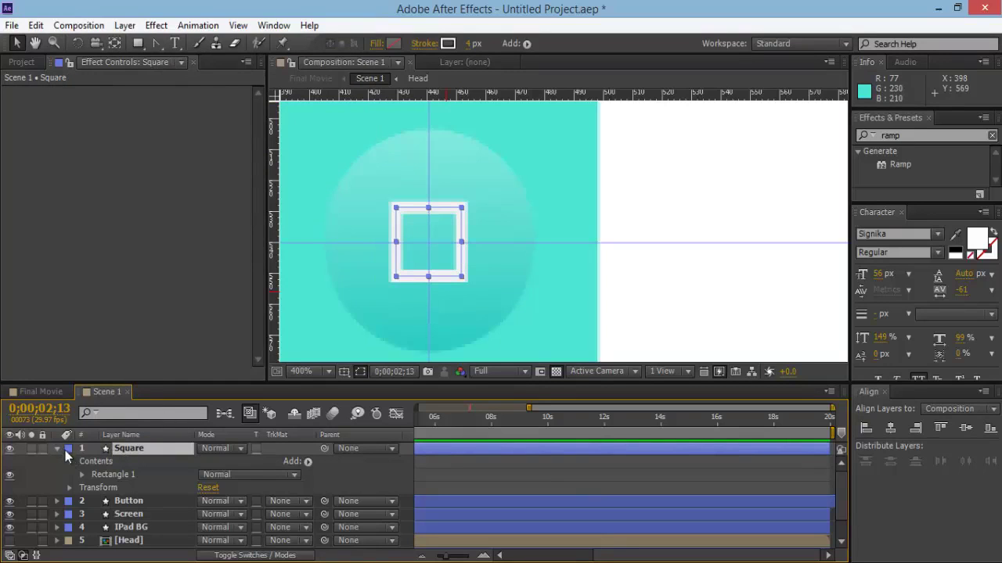
Round the square's corners by setting the Roundness of its rectangle path to 4
left_click(57, 447)
left_click(57, 447)
left_click(83, 477)
left_click(94, 489)
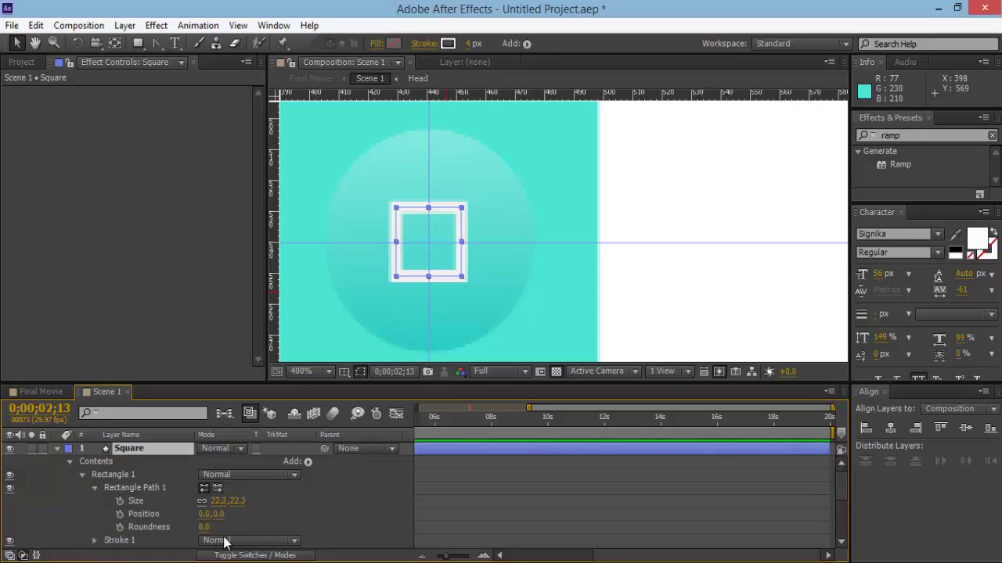
left_click_drag(204, 526, 212, 527)
left_click(434, 502)
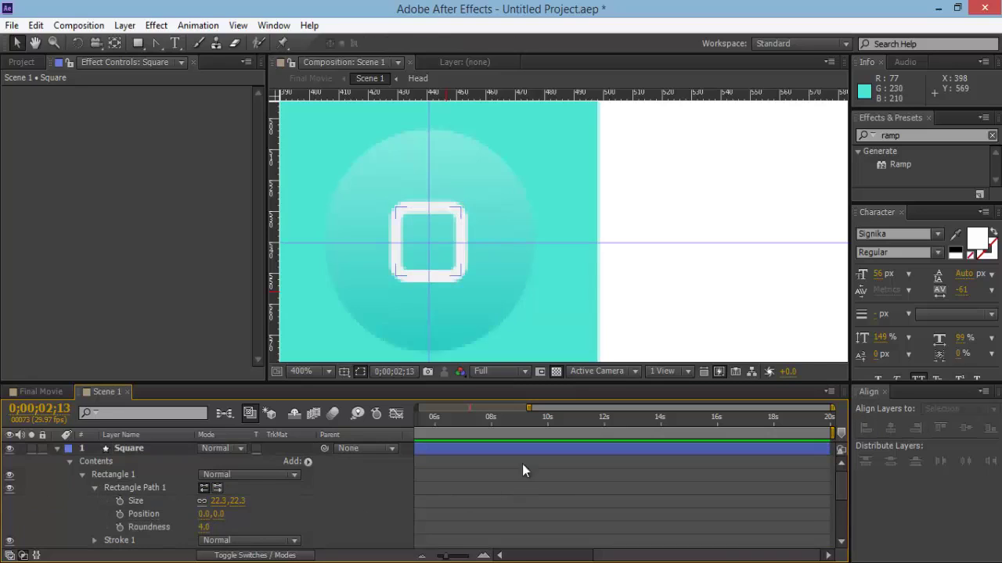
Scale the Square layer to 98% and move it back onto the guide intersection, at position 949.7, 540.4
scroll(555, 265, "down", 4)
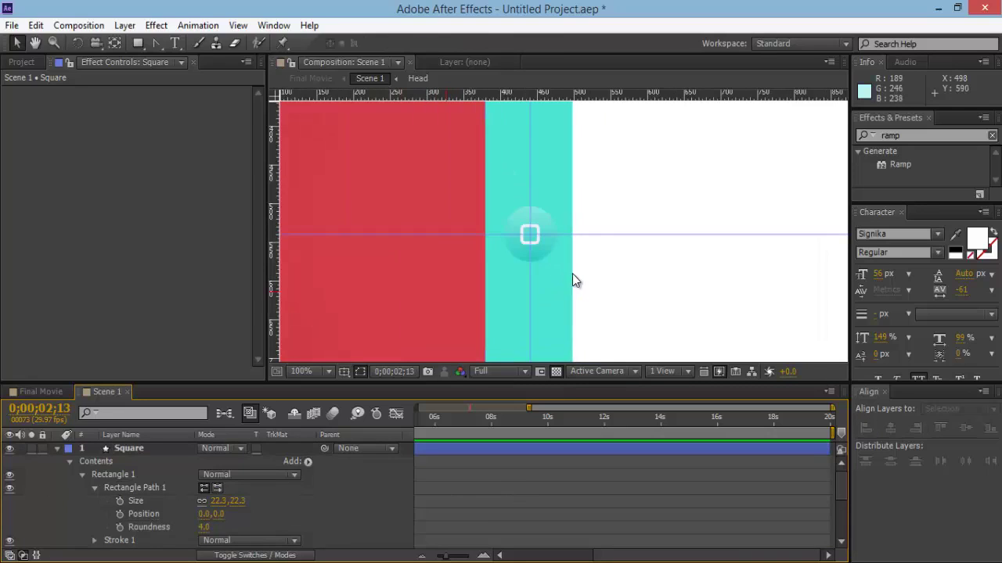
scroll(573, 274, "up", 4)
left_click(436, 257)
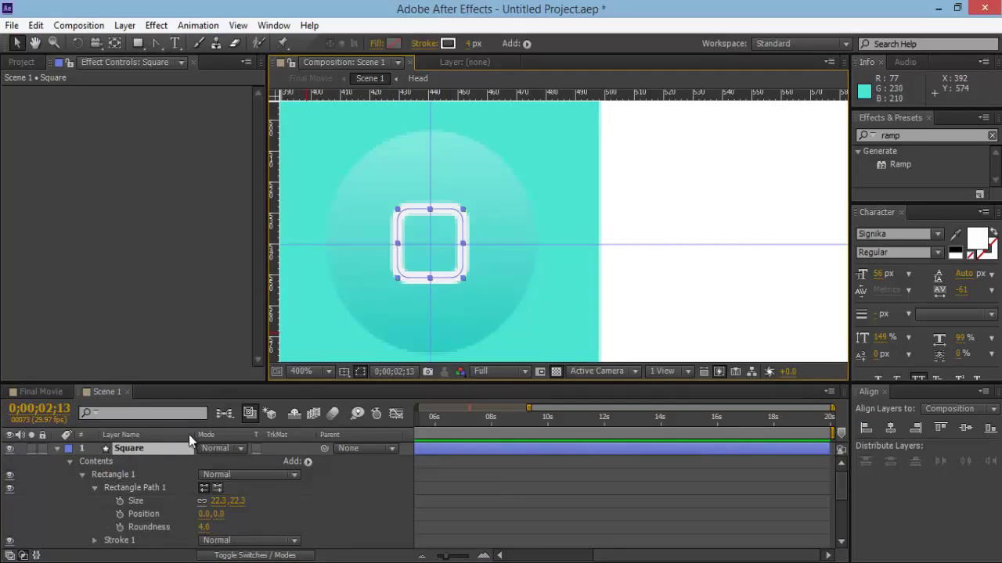
left_click(56, 449)
left_click(56, 449)
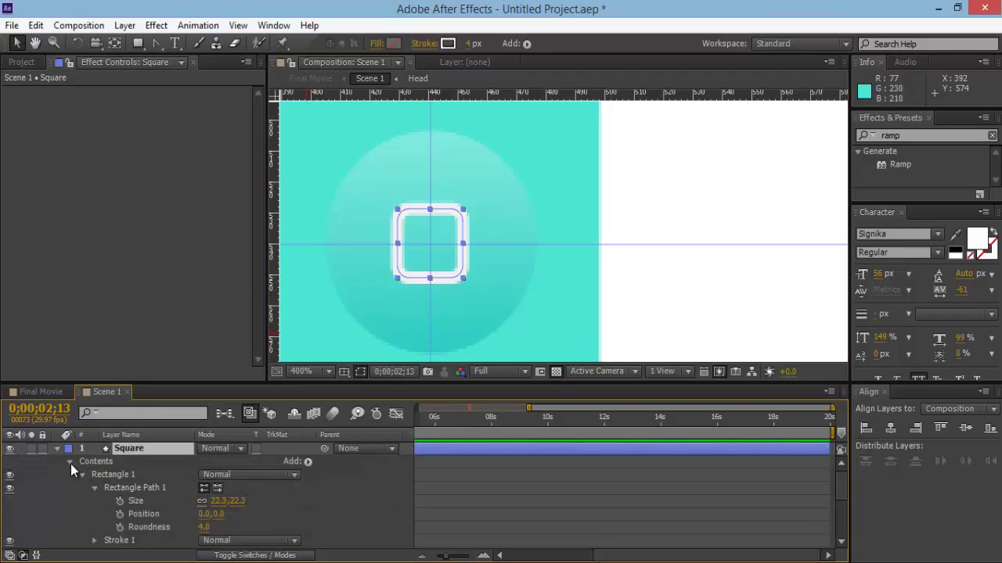
left_click(71, 465)
left_click(72, 471)
left_click(70, 475)
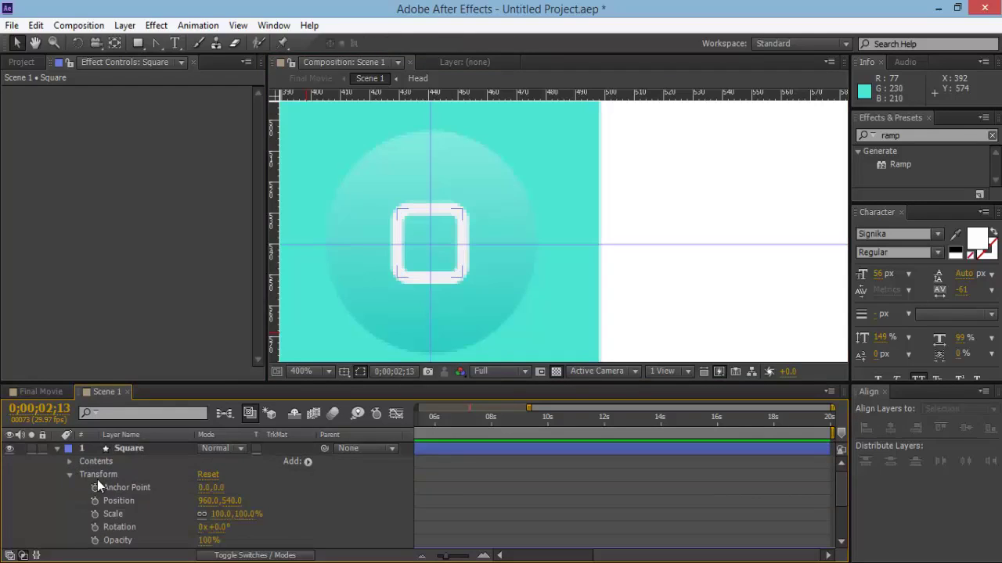
left_click(246, 515)
type("98")
key("Return")
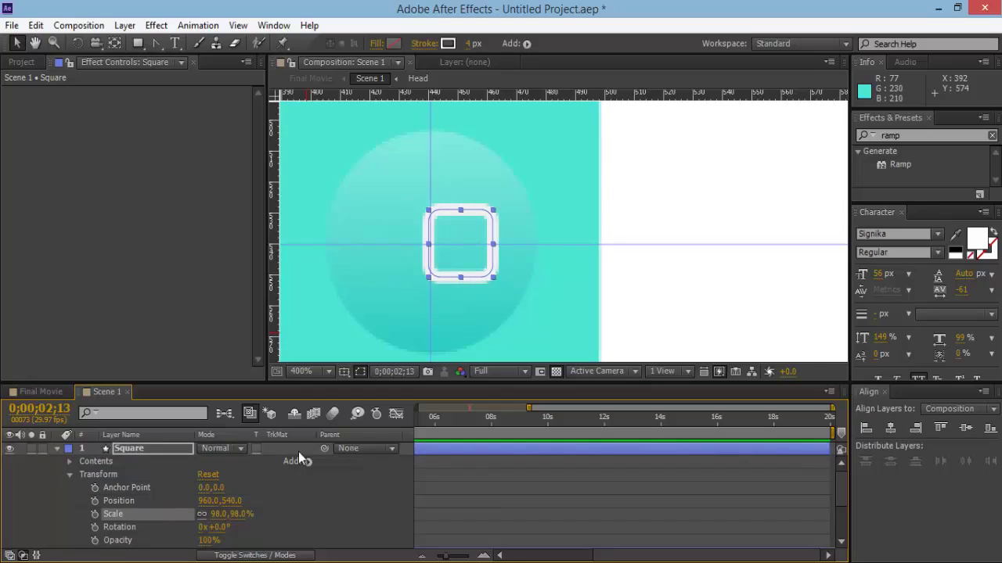
left_click_drag(475, 262, 443, 263)
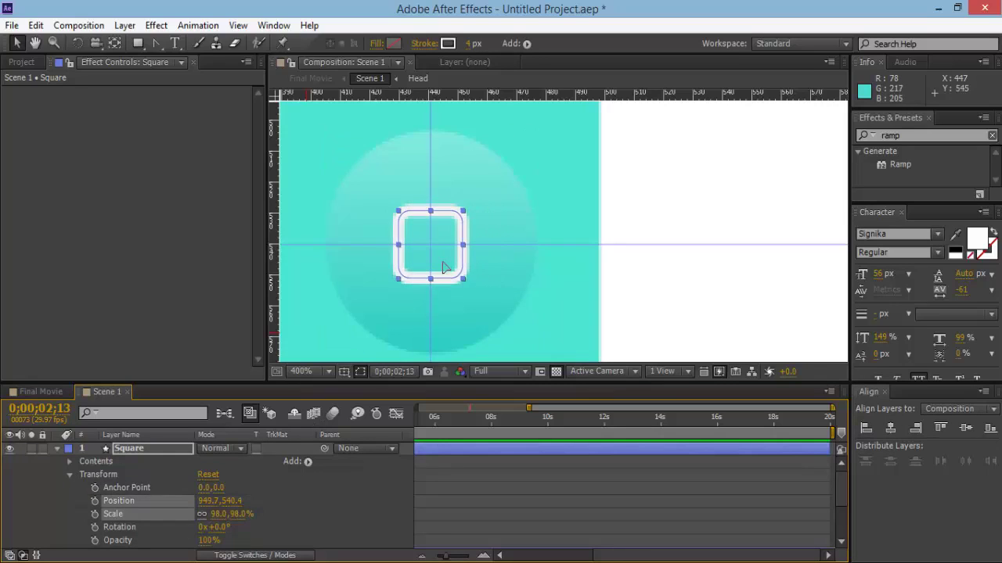
Check the size of the button's square outline against the whole iPad with nothing on the iPad selected
key("/")
key("comma")
key("h")
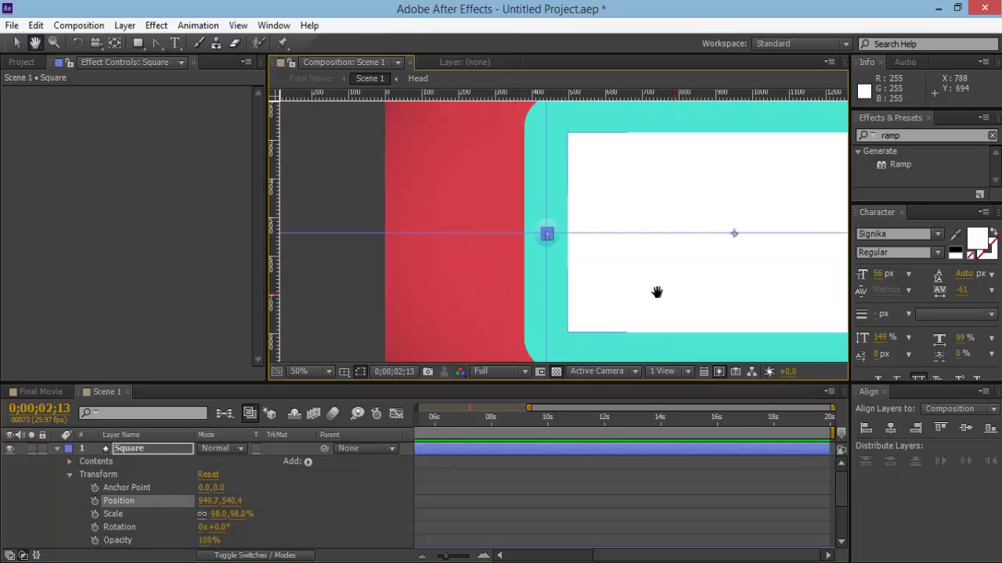
left_click_drag(655, 293, 517, 275)
key("v")
left_click(813, 289)
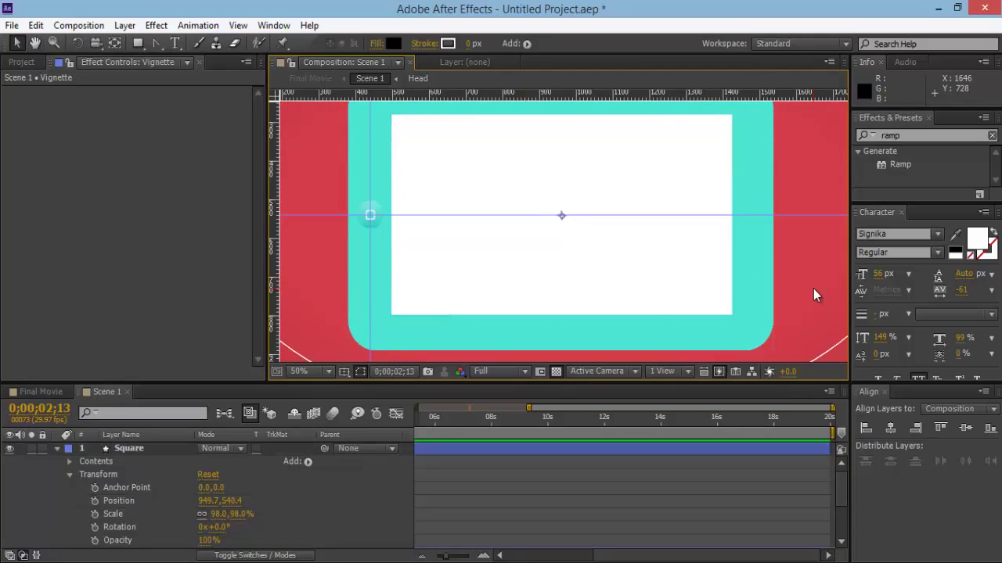
Scale the Square layer to 94% and move it back onto the guide intersection, at position 929.0, 540.4
left_click(170, 444)
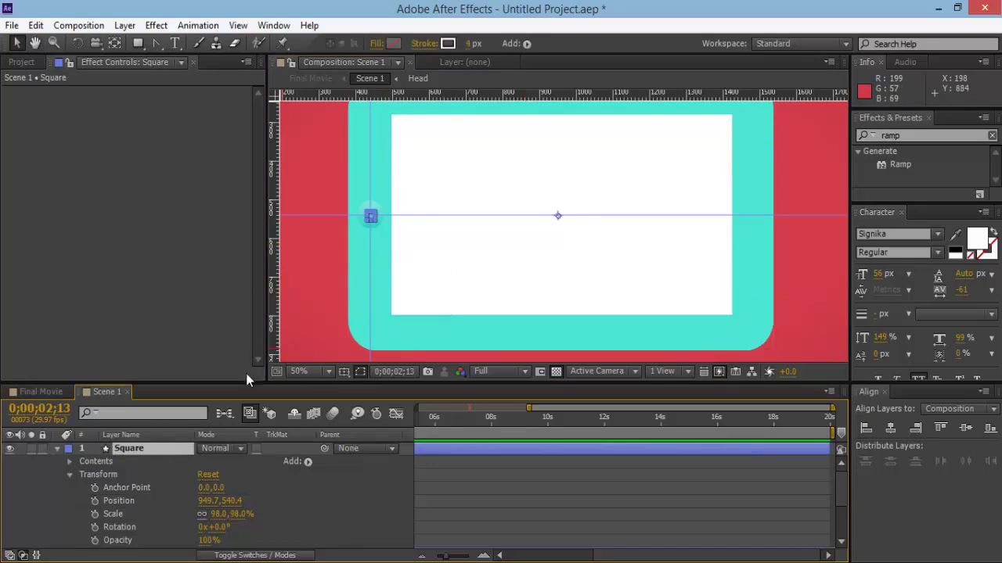
key("h")
left_click_drag(422, 288, 616, 336)
scroll(497, 304, "up", 1)
scroll(616, 336, "up", 1)
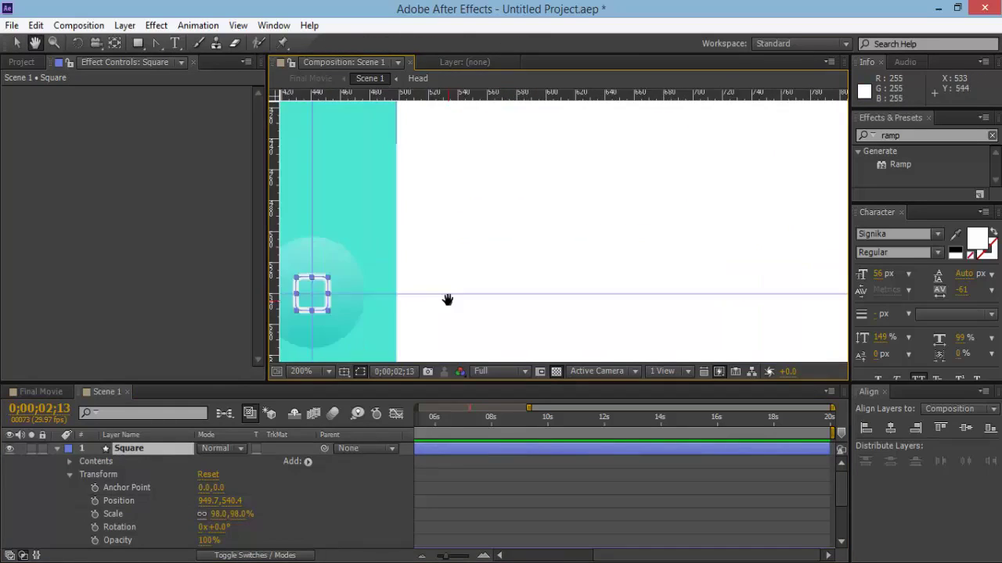
left_click_drag(464, 298, 664, 272)
scroll(664, 272, "up", 1)
left_click_drag(537, 283, 559, 196)
key("v")
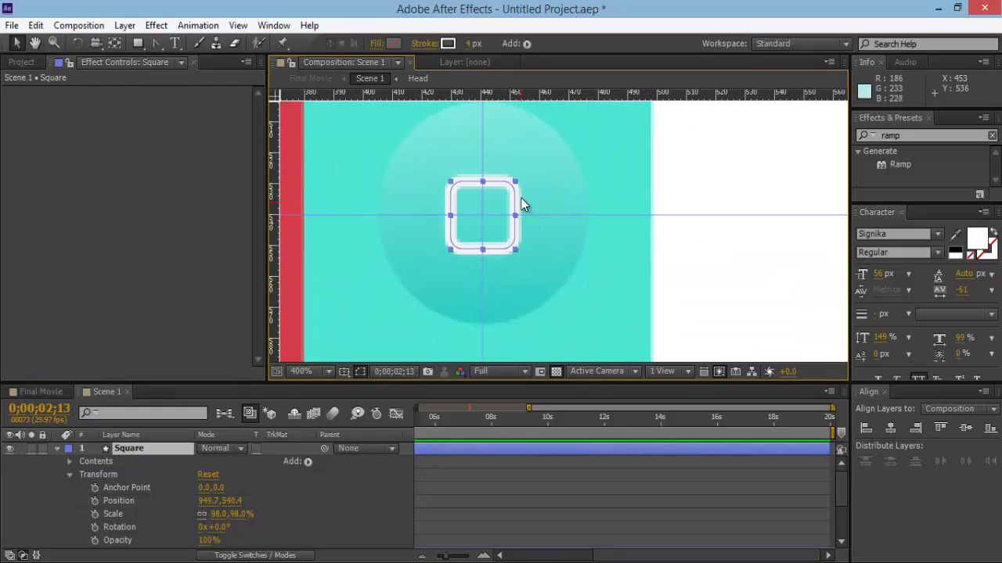
left_click(514, 184)
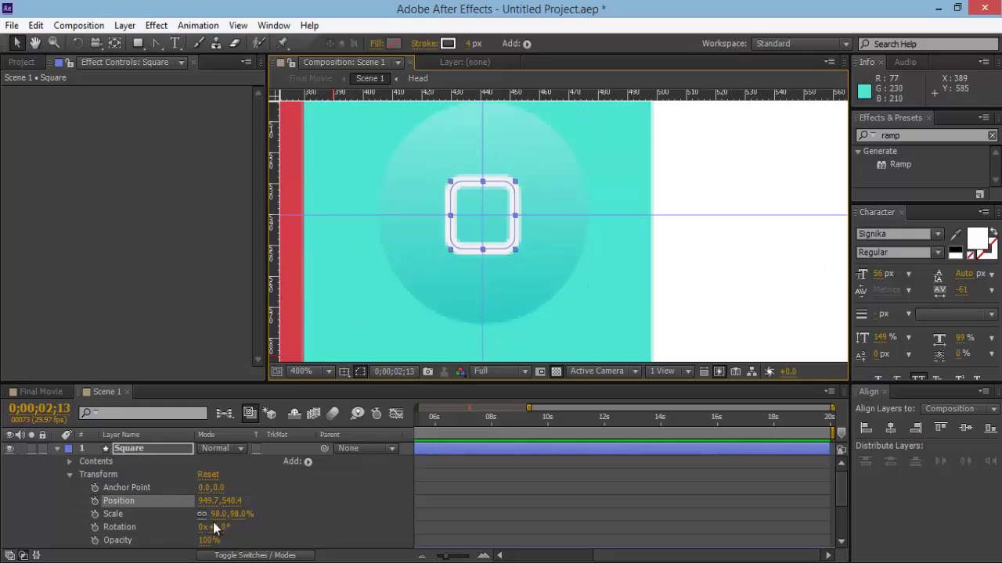
left_click(243, 515)
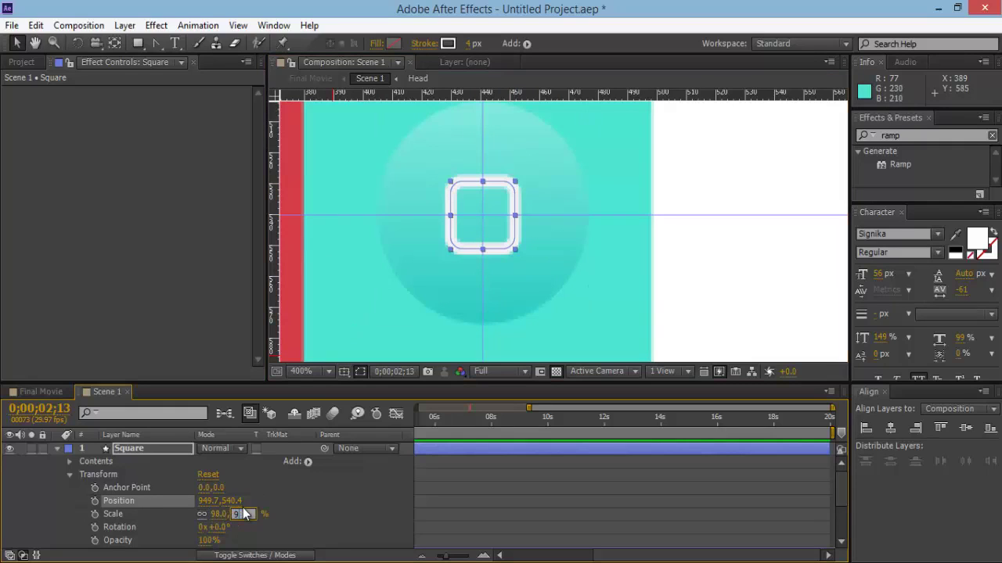
type("94")
key("Return")
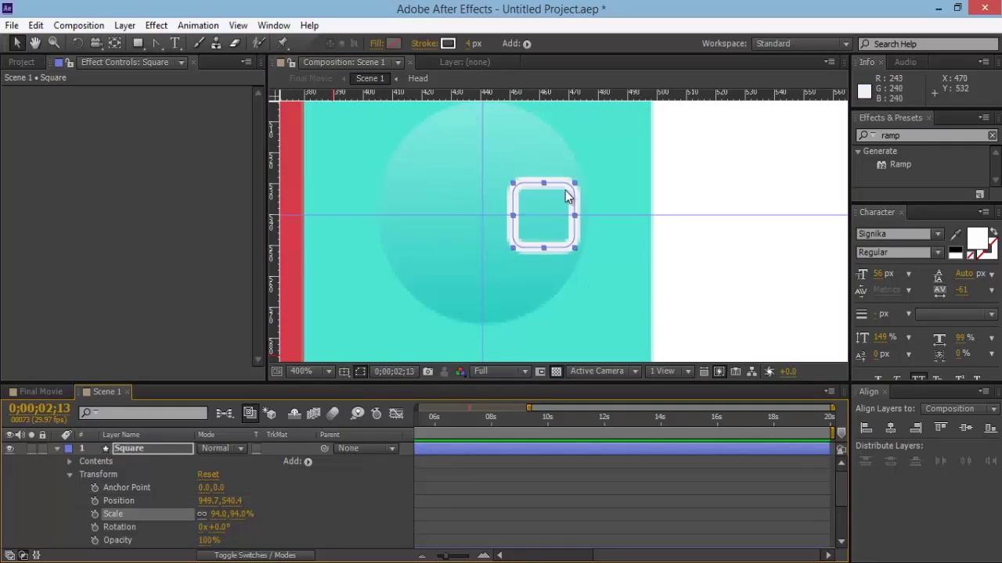
left_click_drag(558, 237, 501, 230)
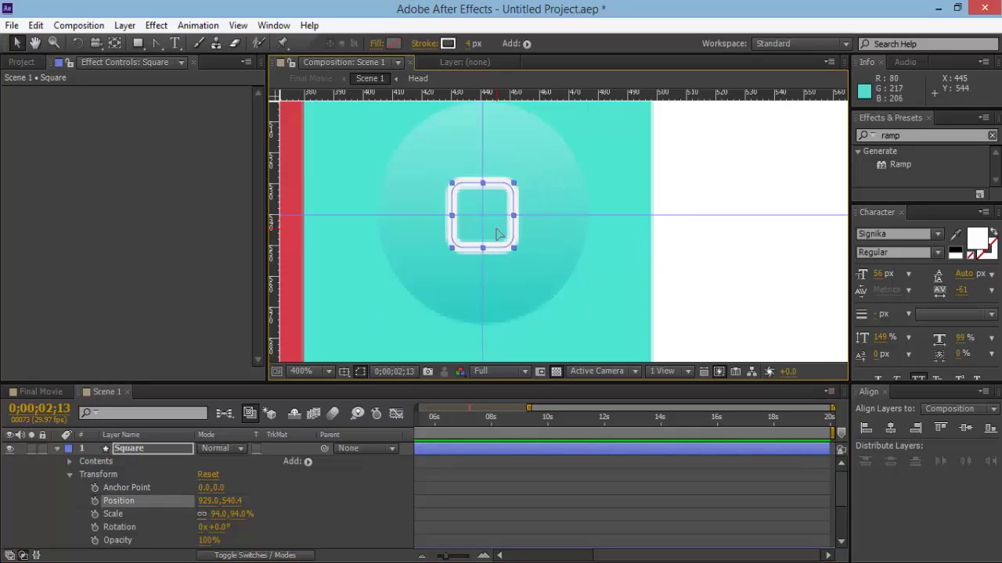
Remove the horizontal and vertical guides that cross at the button
scroll(570, 207, "down", 2)
left_click(653, 233)
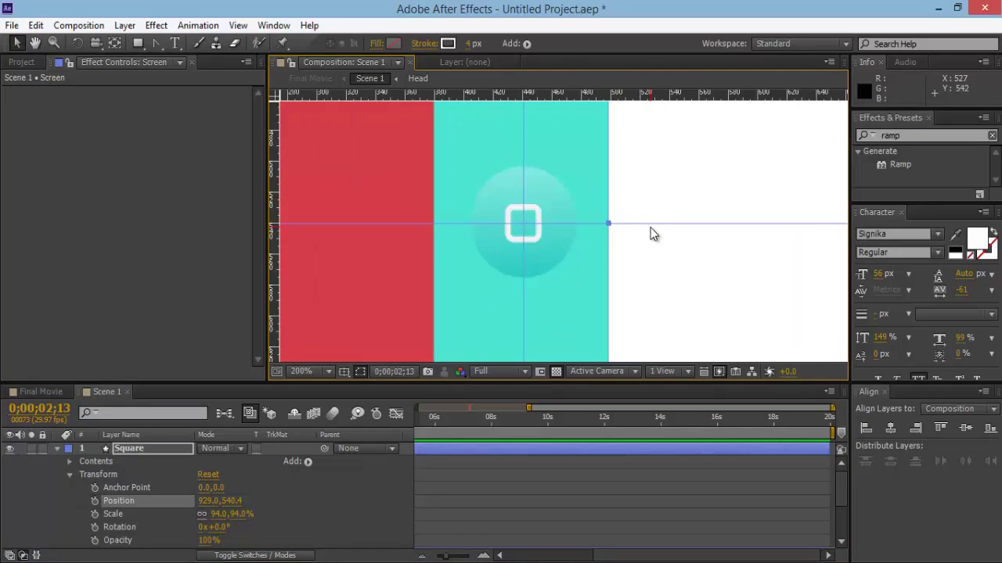
left_click_drag(651, 224, 548, 94)
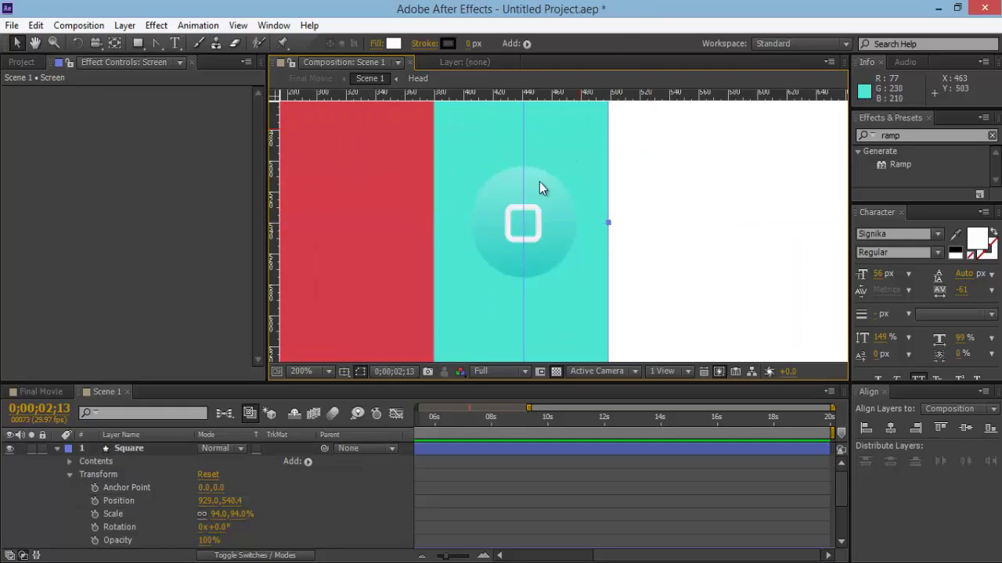
left_click_drag(523, 172, 214, 154)
Examine the whole iPad without guides and with all layers deselected
key("comma")
key("comma")
key("comma")
key("comma")
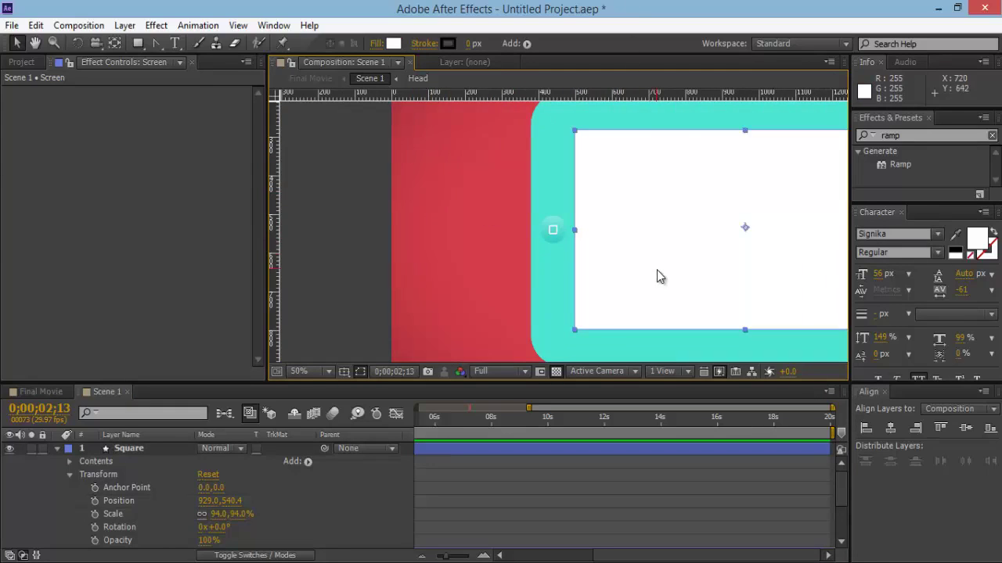
key("h")
left_click_drag(657, 276, 474, 286)
key("v")
left_click(832, 288)
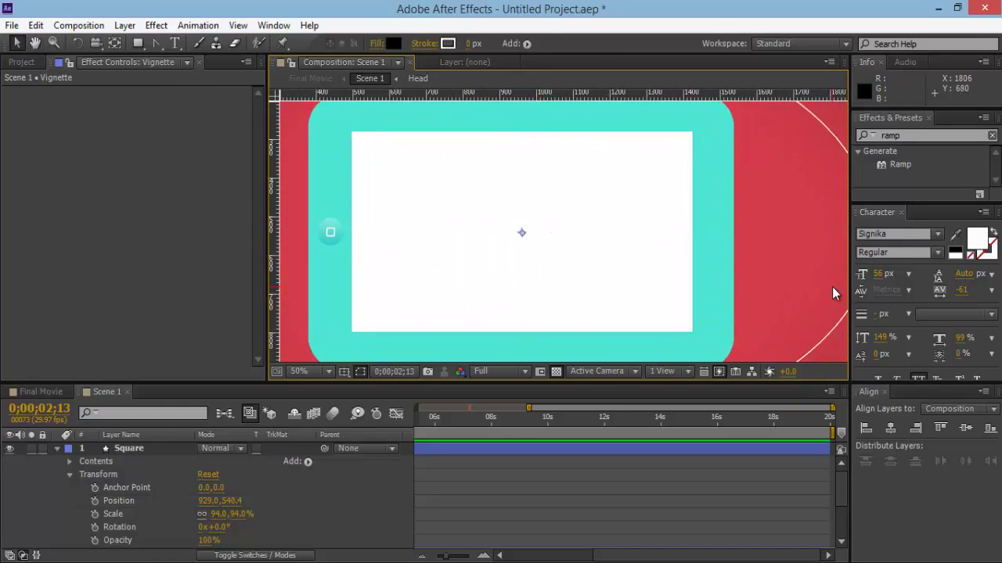
left_click(633, 486)
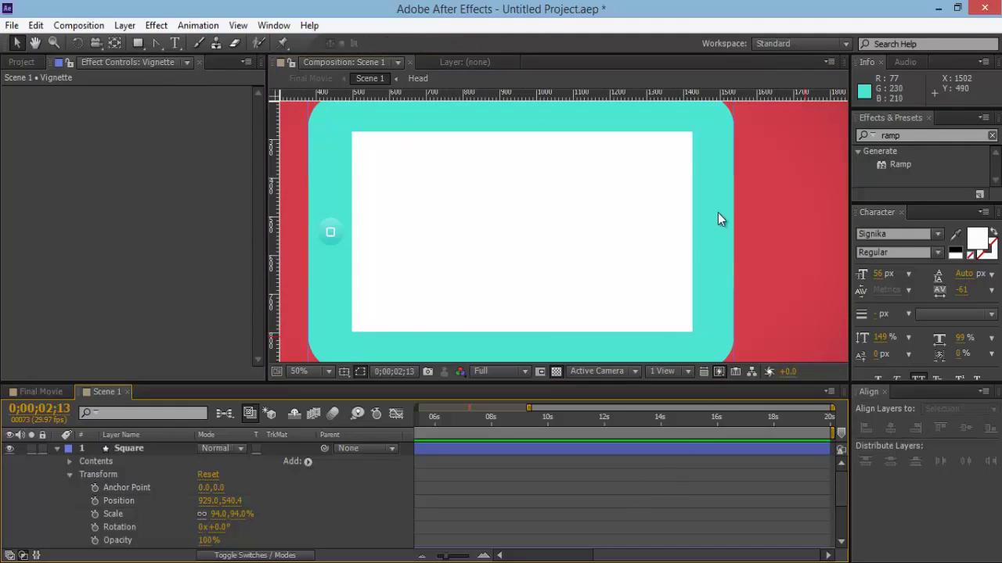
Place a horizontal guide through the middle of the iPad, at about y 540
key("h")
scroll(710, 235, "up", 2)
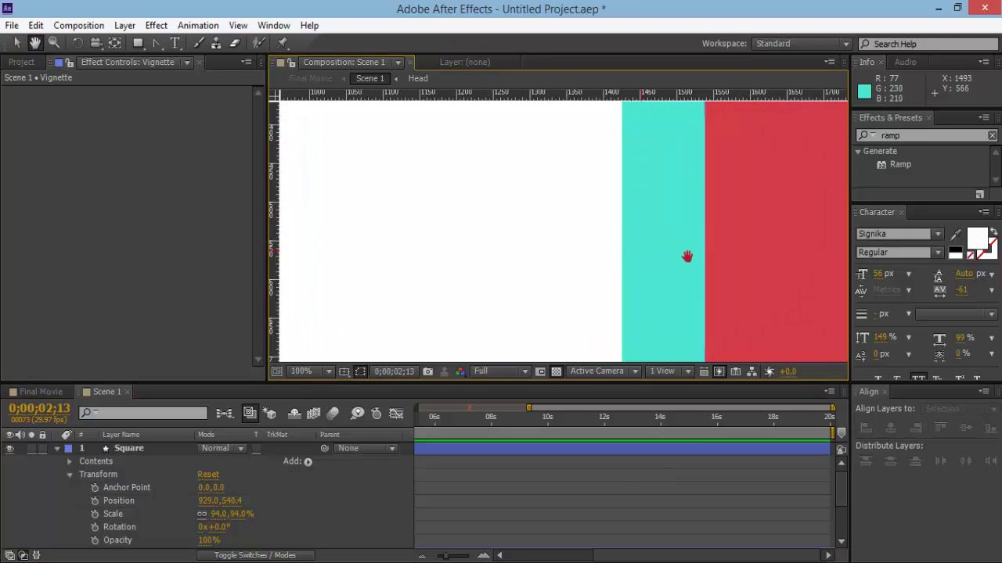
left_click_drag(687, 255, 577, 233)
scroll(721, 233, "down", 2)
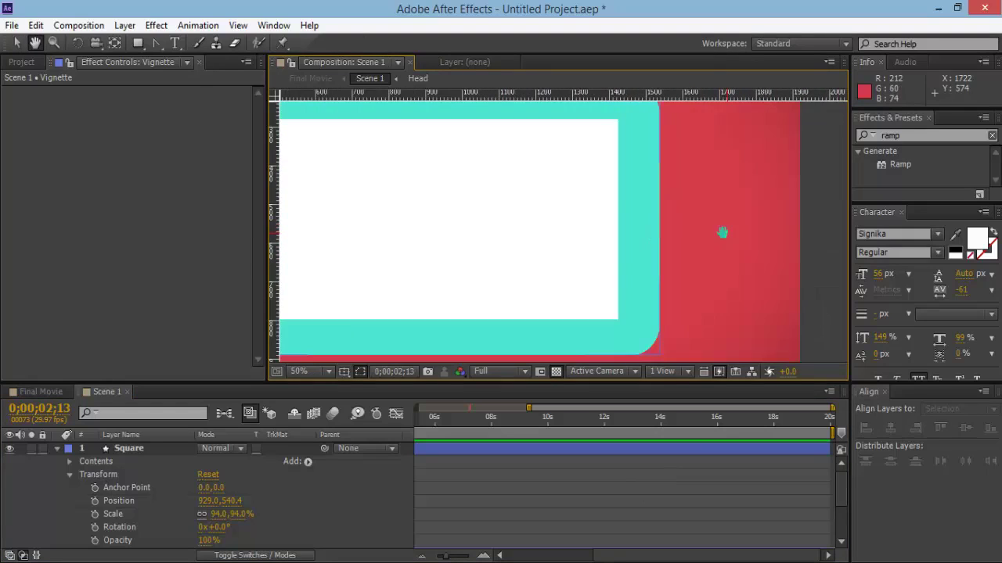
left_click_drag(673, 233, 713, 241)
key("v")
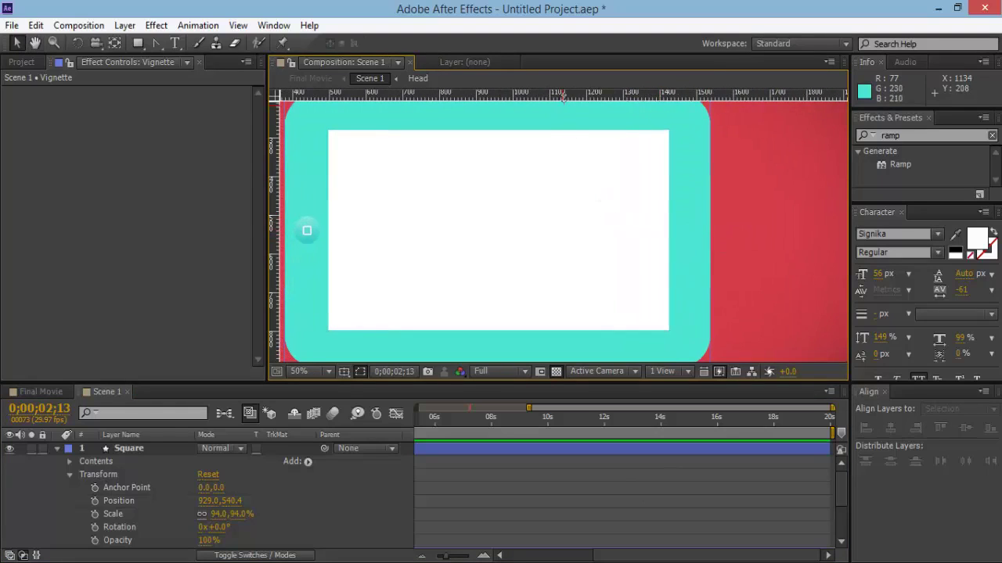
left_click_drag(563, 105, 569, 231)
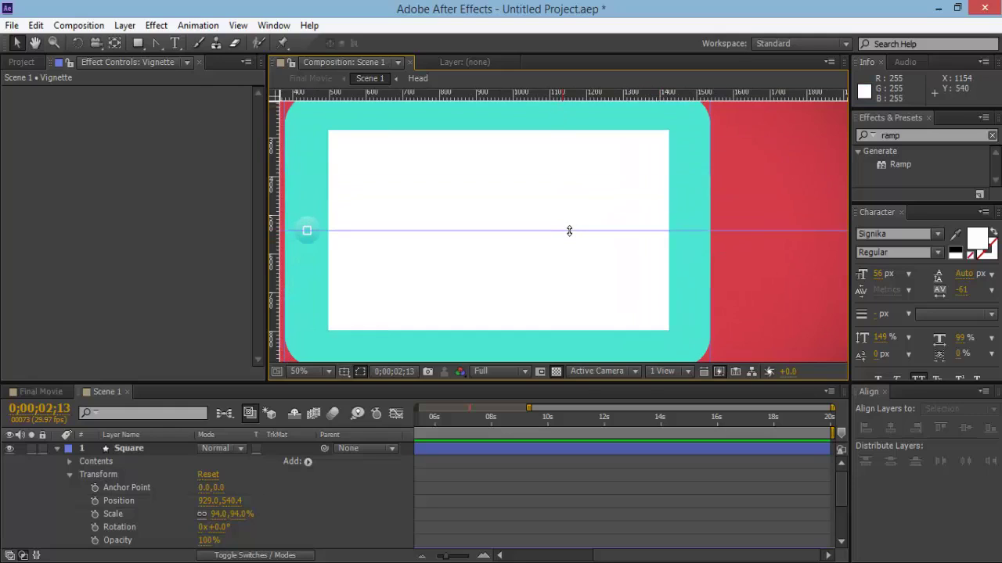
Draw a circle about 25 px wide with the Ellipse tool, centred on the guide in the turquoise strip opposite the button
key("h")
scroll(699, 248, "up", 4)
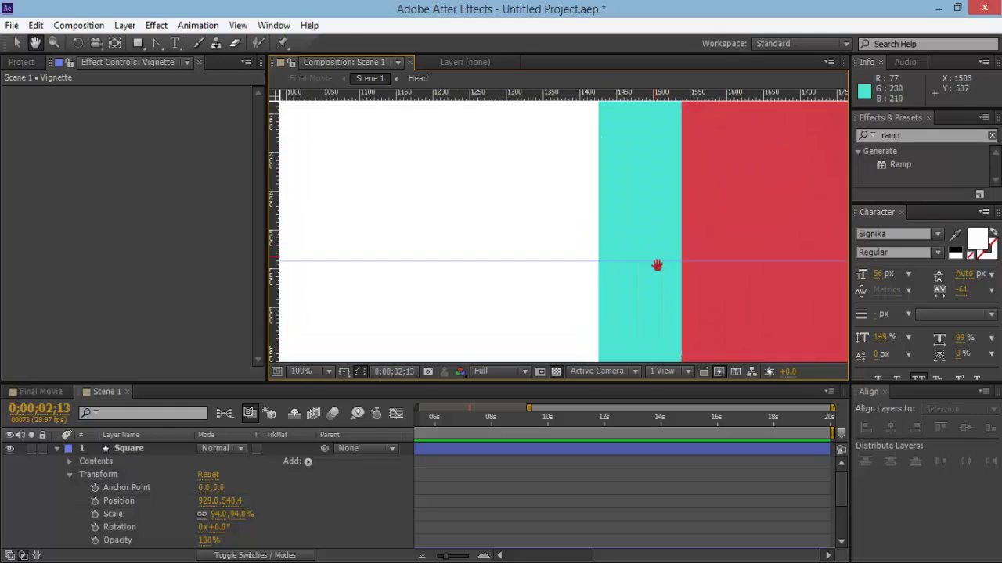
left_click_drag(626, 291, 409, 216)
scroll(478, 230, "up", 1)
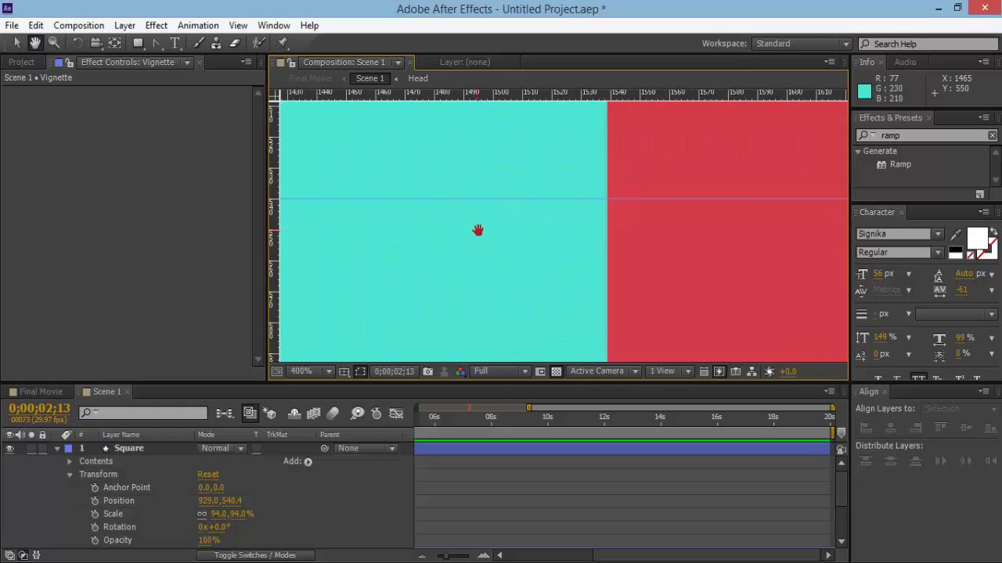
left_click_drag(478, 232, 610, 270)
key("v")
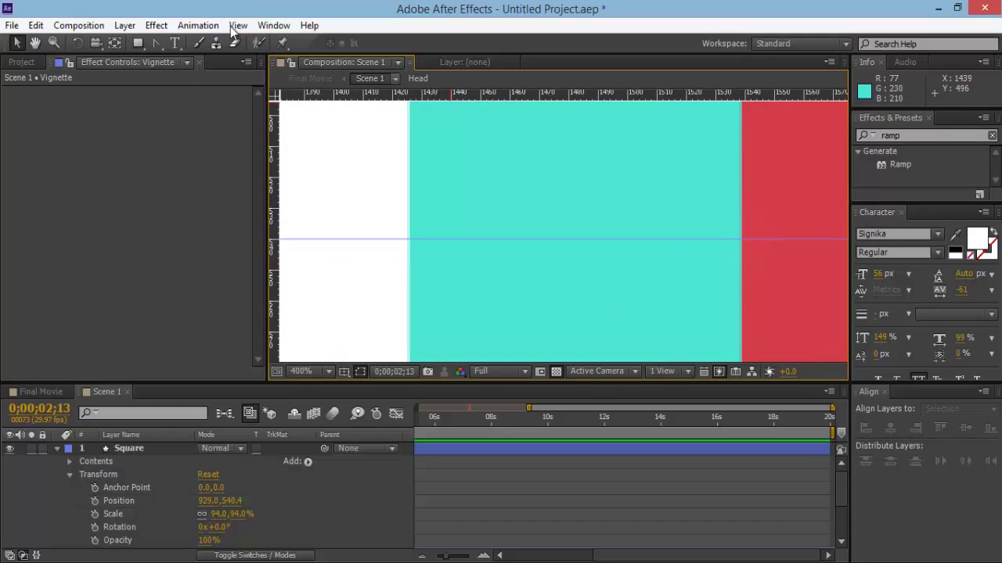
mouse_move(144, 43)
left_mouse_down()
mouse_move(205, 86)
mouse_move(208, 78)
left_mouse_up()
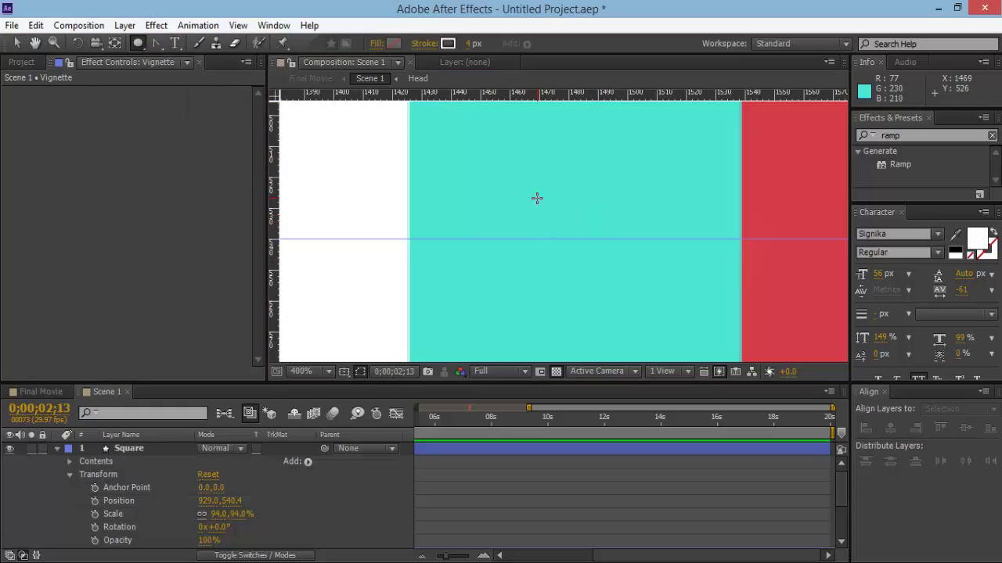
mouse_move(536, 196)
left_mouse_down()
mouse_move(609, 260)
mouse_move(593, 262)
left_mouse_up()
key("v")
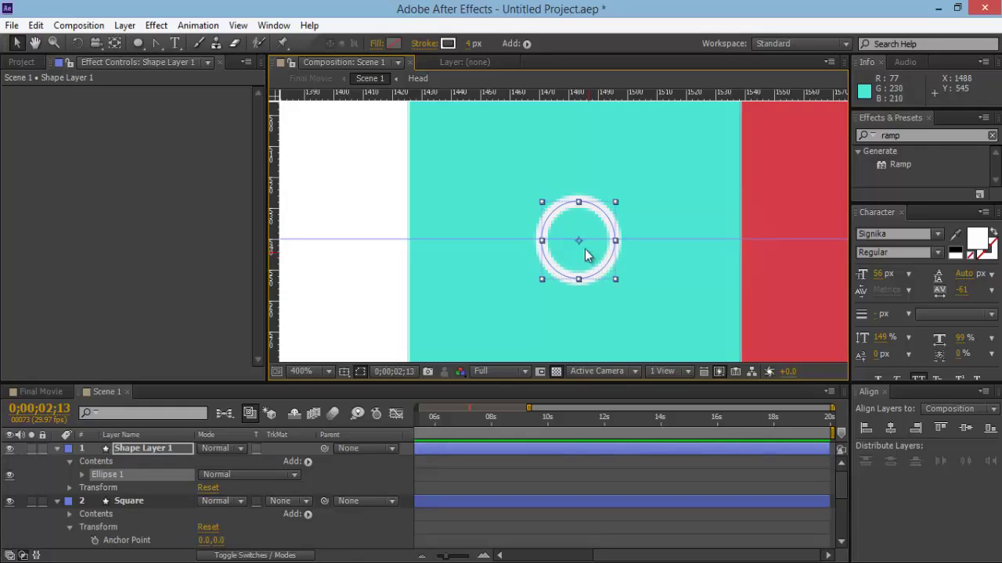
Give the small circle a solid dark blue fill
left_click(376, 44)
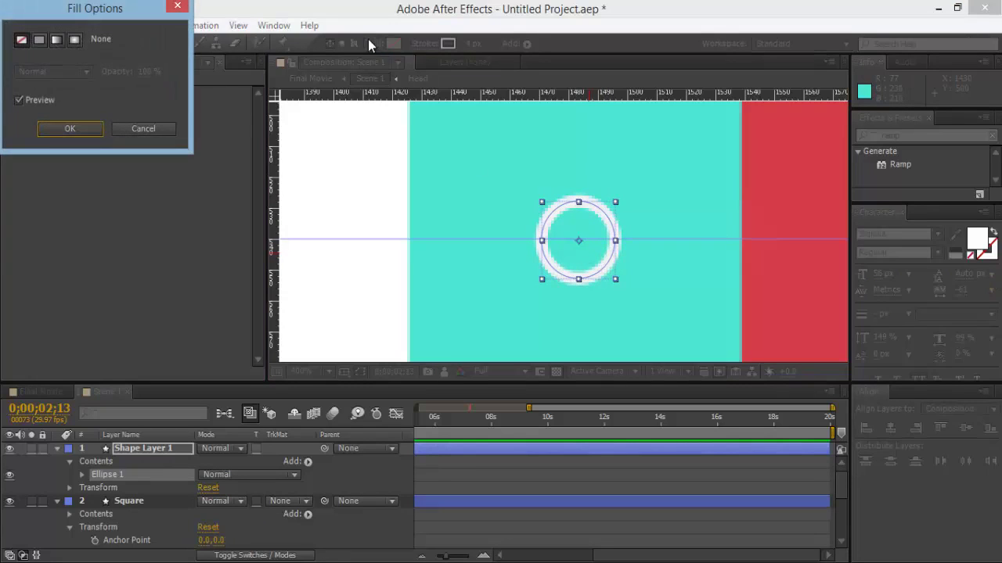
left_click(39, 39)
left_click(86, 129)
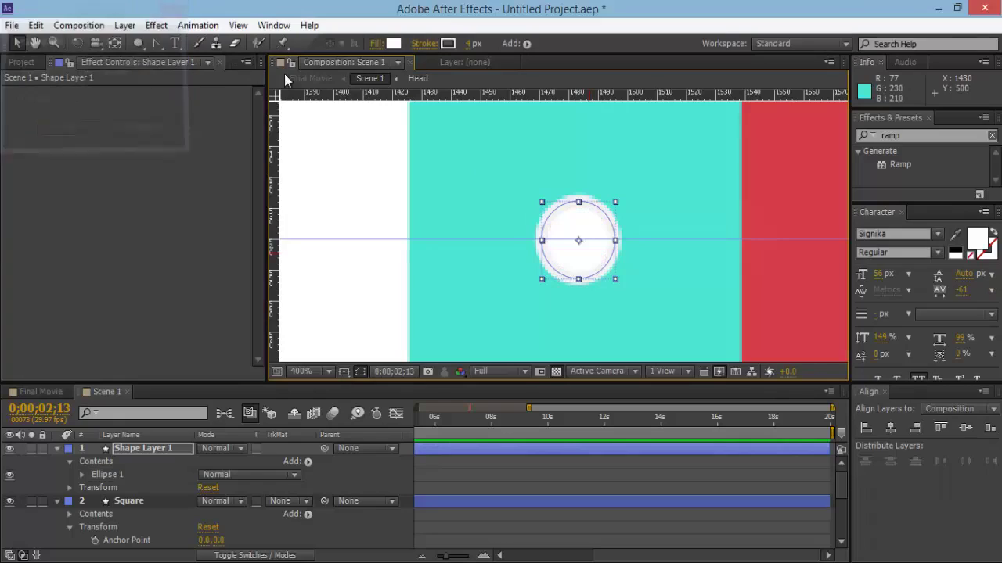
left_click(393, 43)
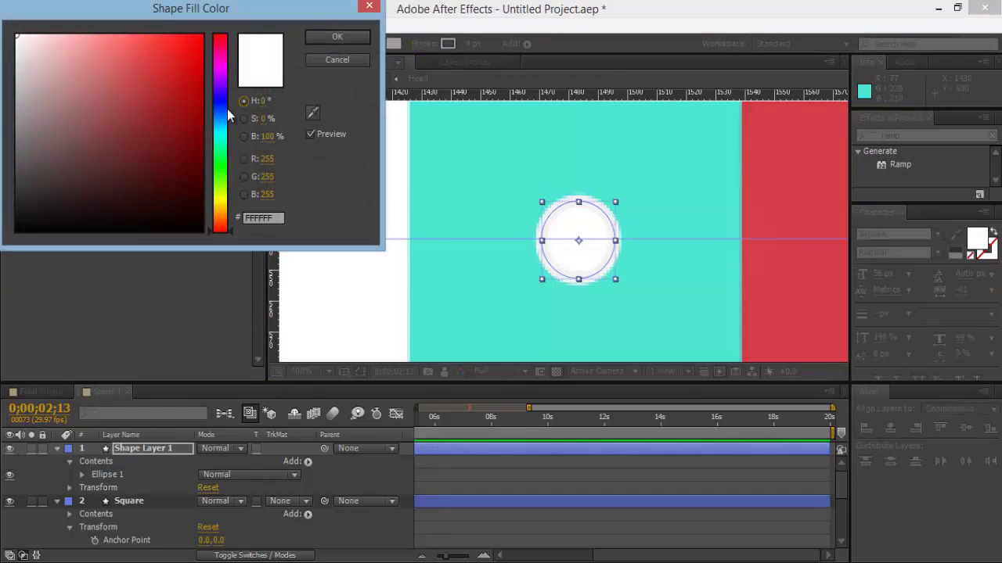
left_click(225, 106)
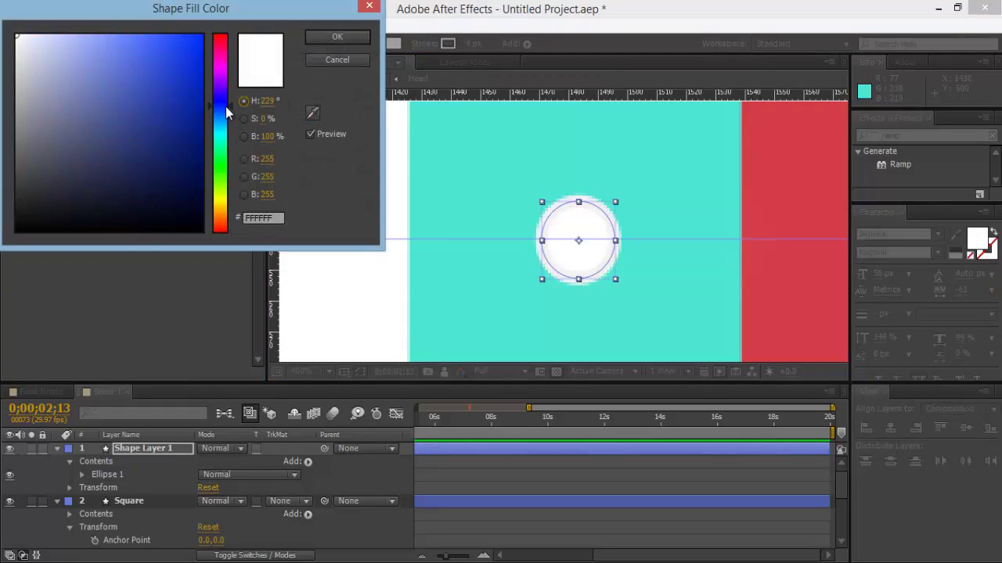
left_click(186, 110)
left_click_drag(186, 110, 191, 152)
left_click(348, 37)
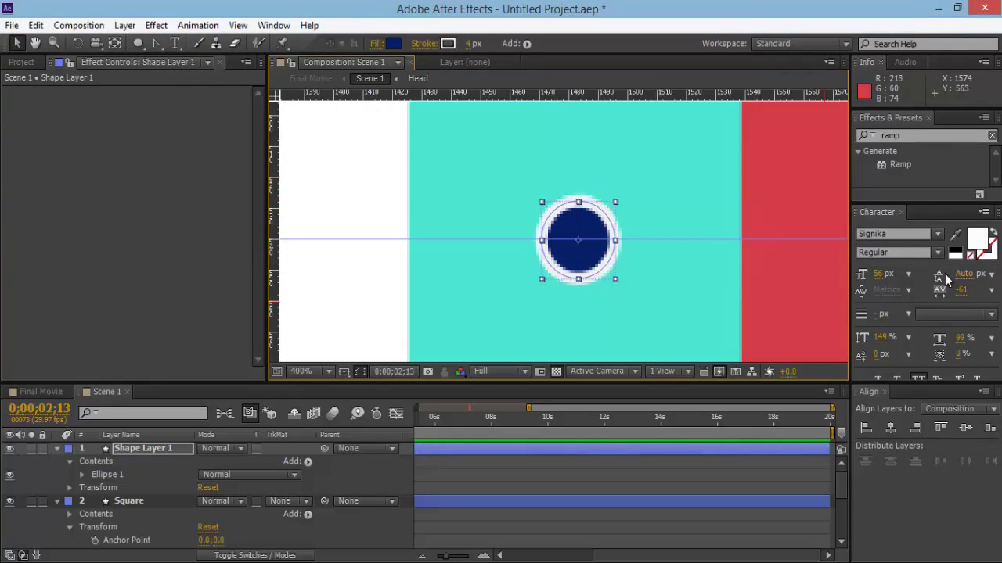
Apply the Noise Alpha effect to the small circle's layer, set its Amount to 22%, and deselect the layer
left_click(908, 136)
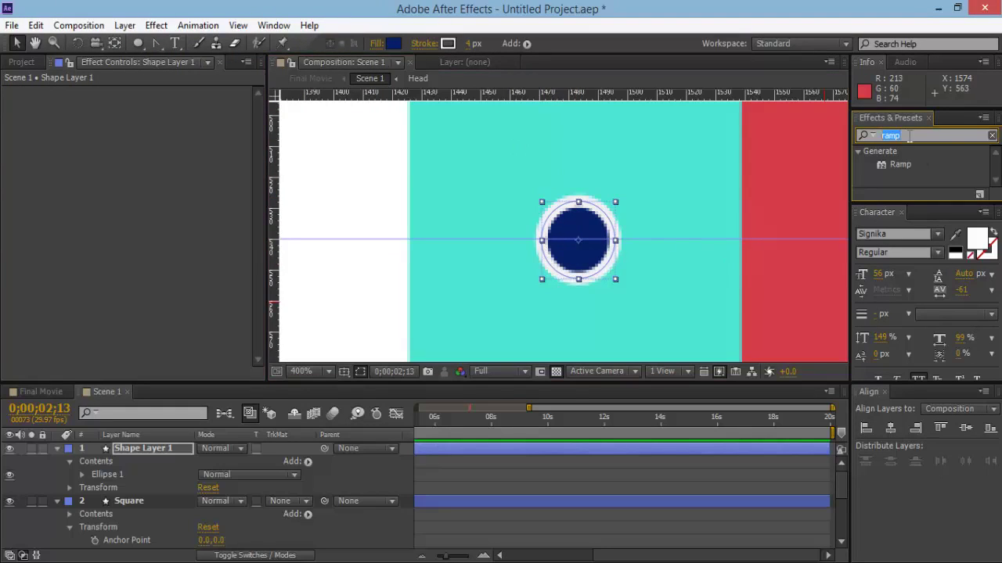
type("noise")
scroll(924, 161, "down", 1)
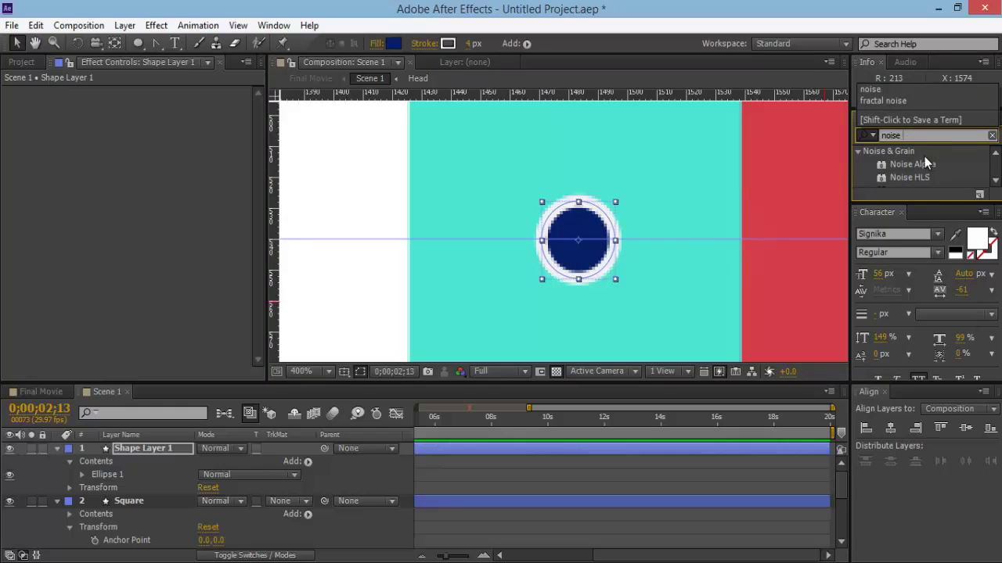
left_click_drag(944, 203, 950, 239)
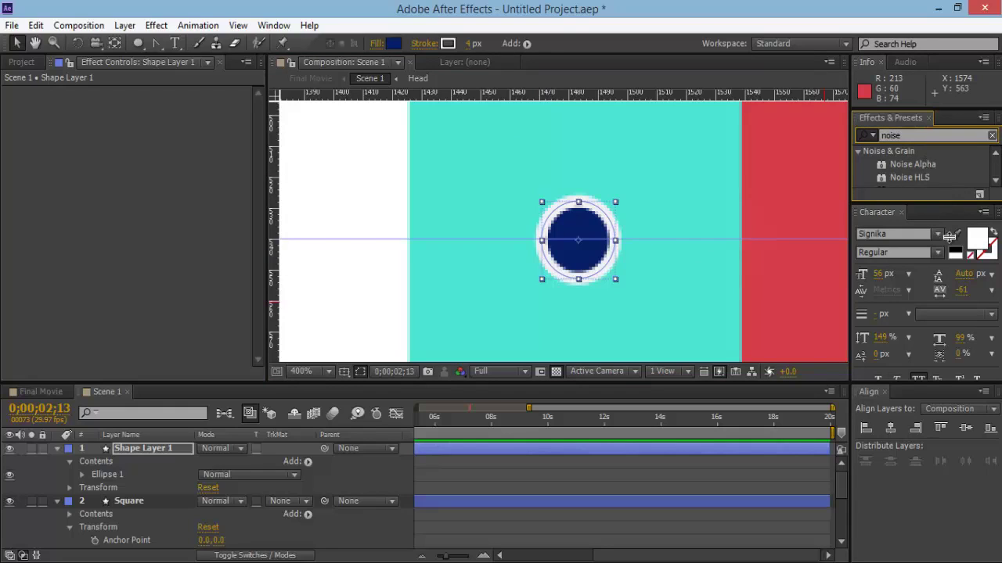
left_click(928, 165)
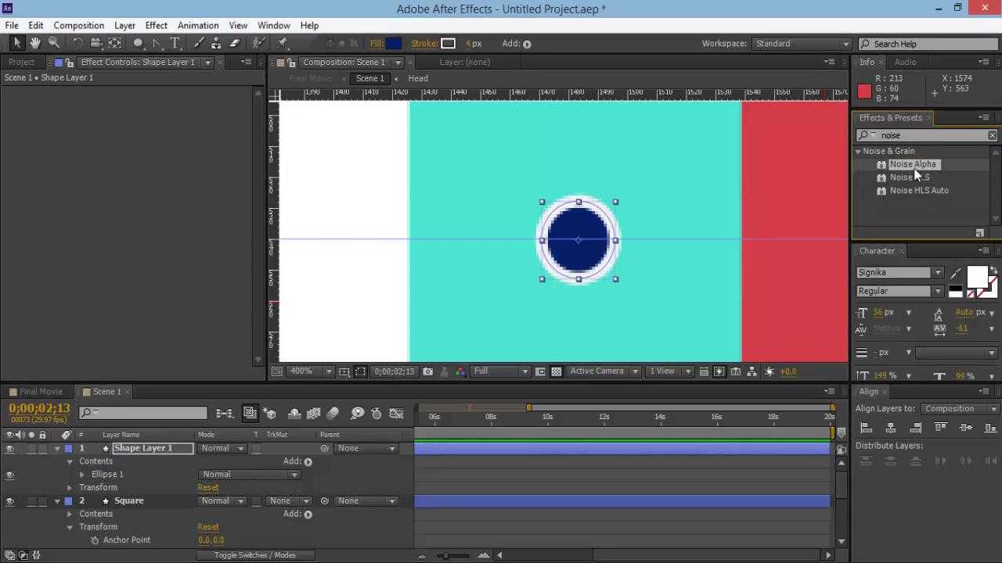
left_click_drag(916, 174, 610, 238)
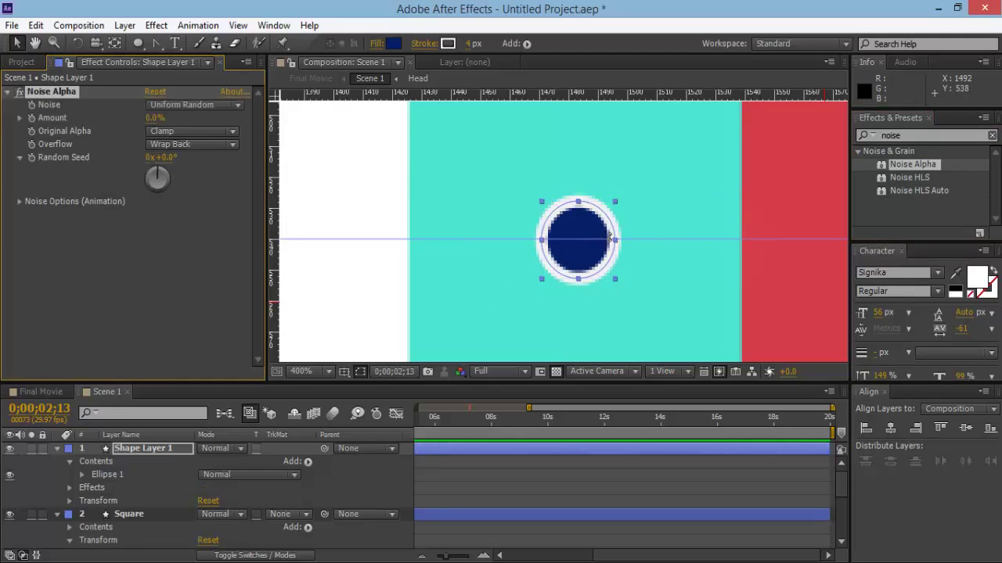
left_click_drag(167, 117, 177, 118)
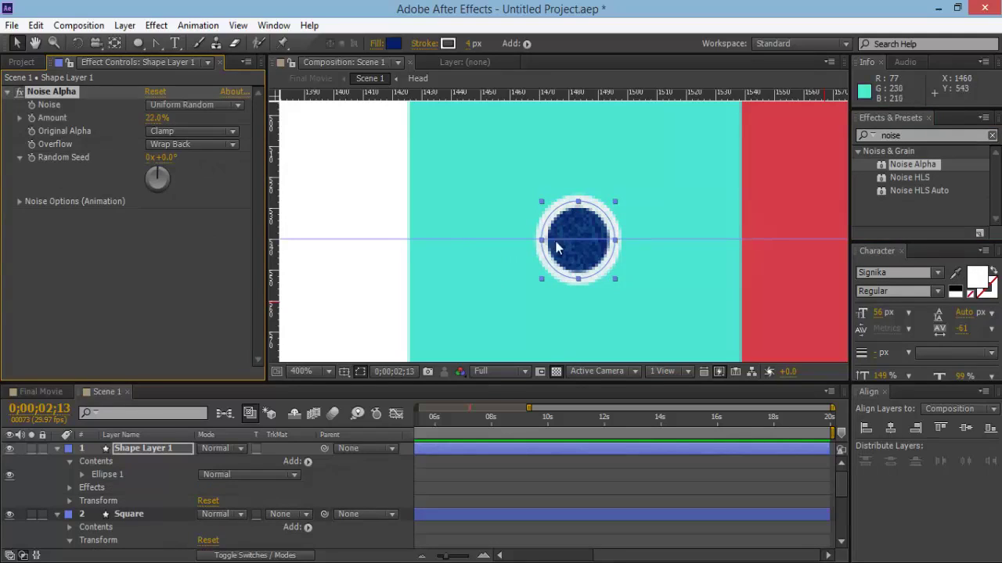
left_click(653, 477)
key("comma")
key("comma")
key("comma")
key("comma")
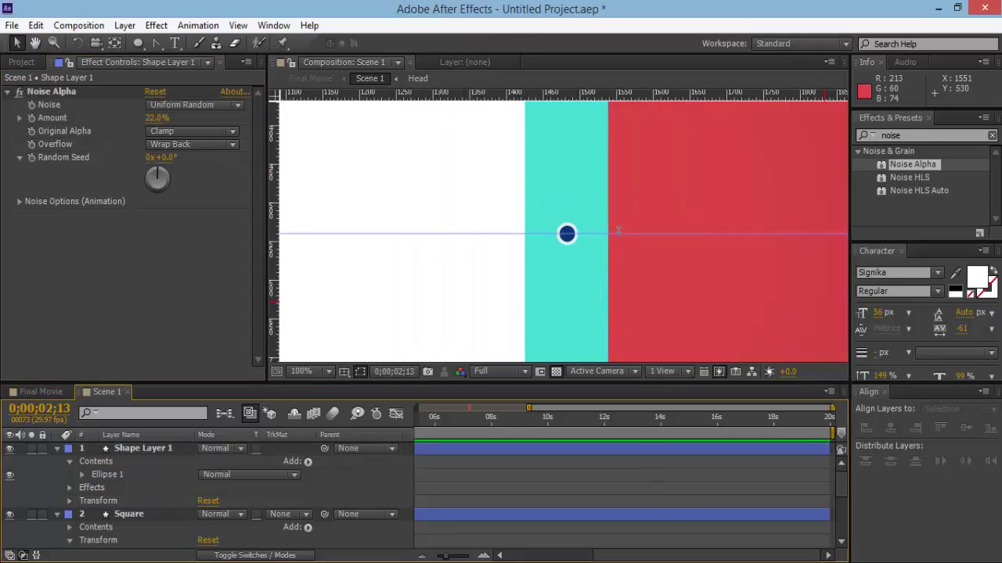
Set the corner roundness of the IPad BG layer's rectangle path to 75 and deselect the layer
key("comma")
key("comma")
key("comma")
key("comma")
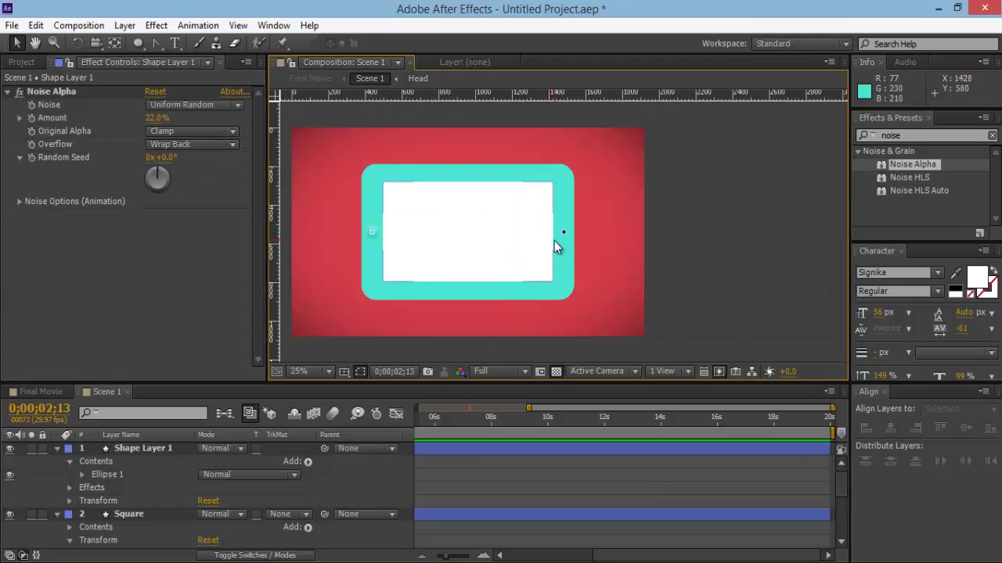
key("h")
left_click_drag(496, 241, 532, 242)
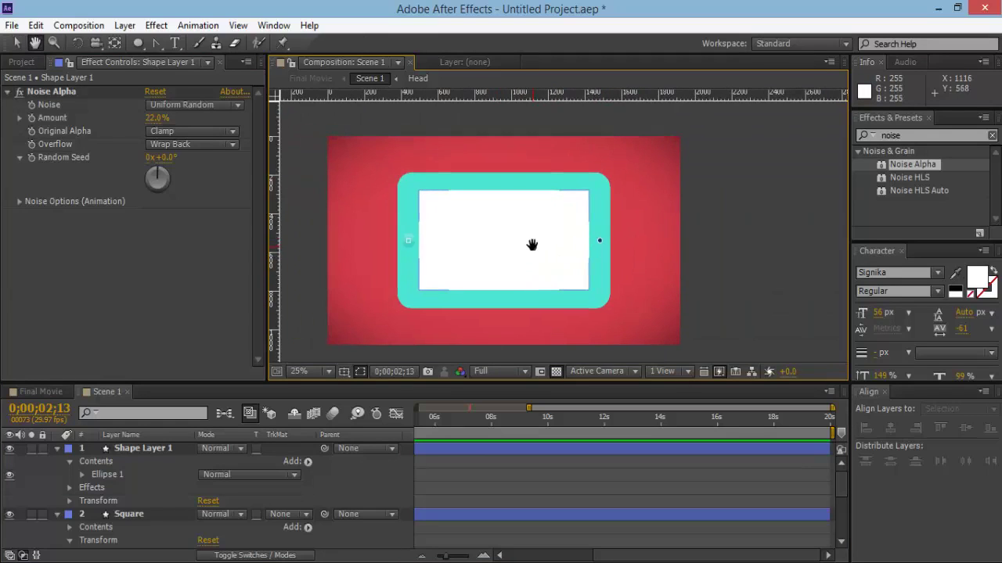
key("v")
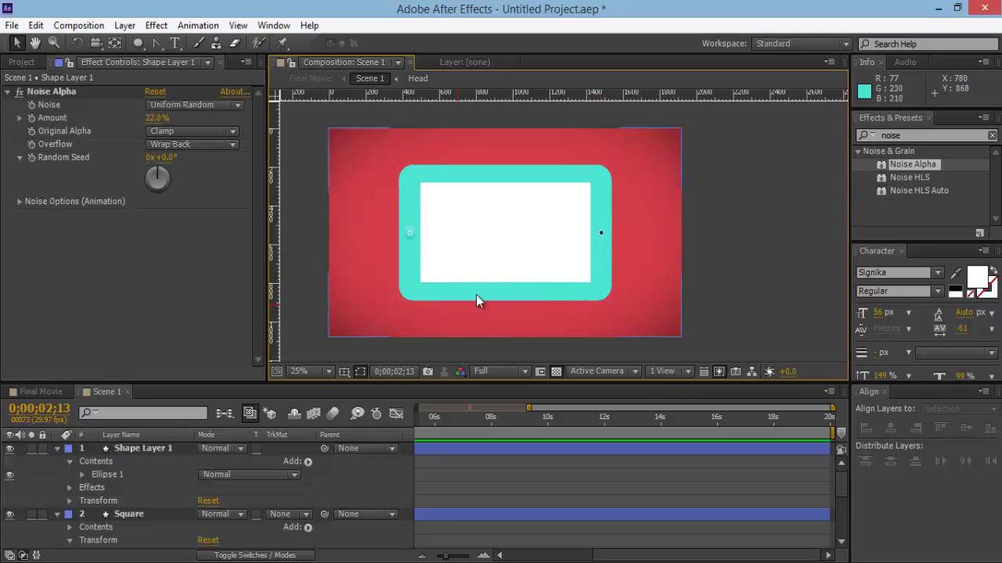
left_click(547, 291)
scroll(164, 479, "down", 4)
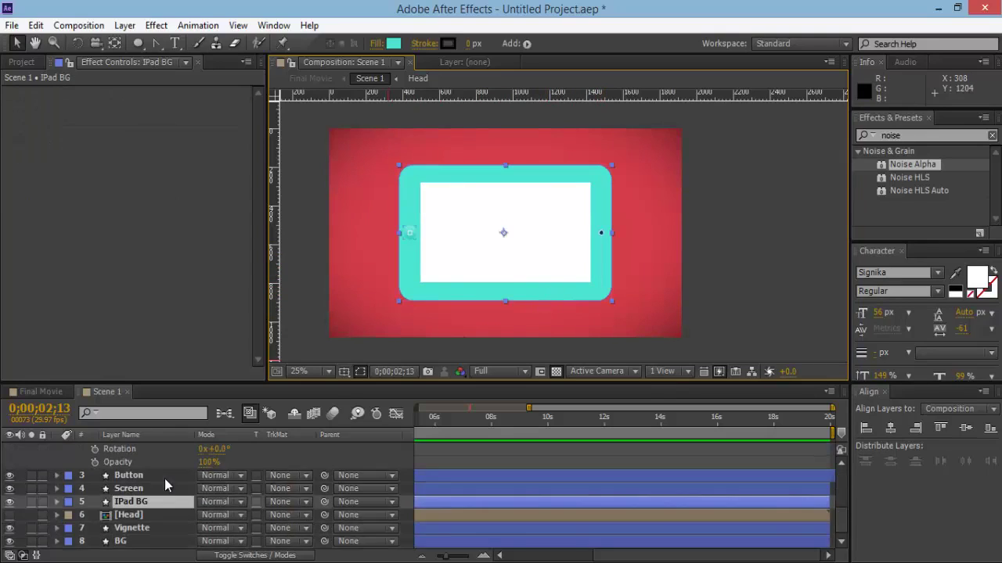
left_click(68, 501)
left_click(57, 502)
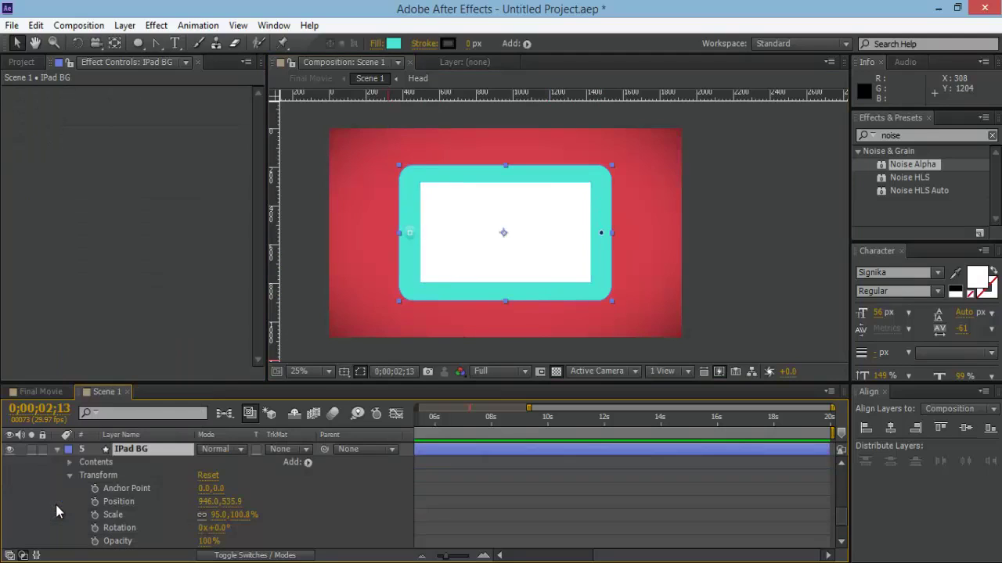
left_click(70, 463)
left_click(82, 475)
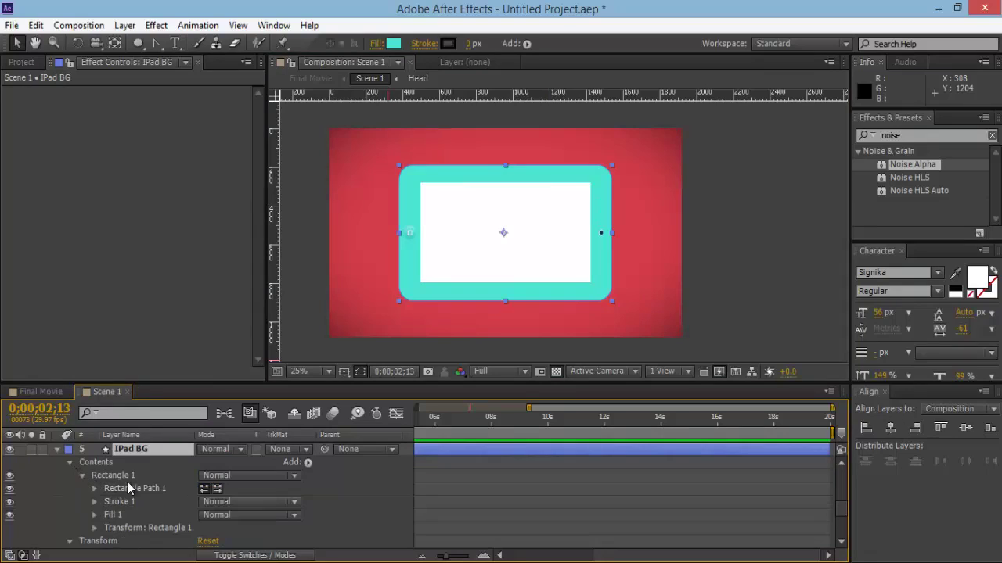
left_click(94, 488)
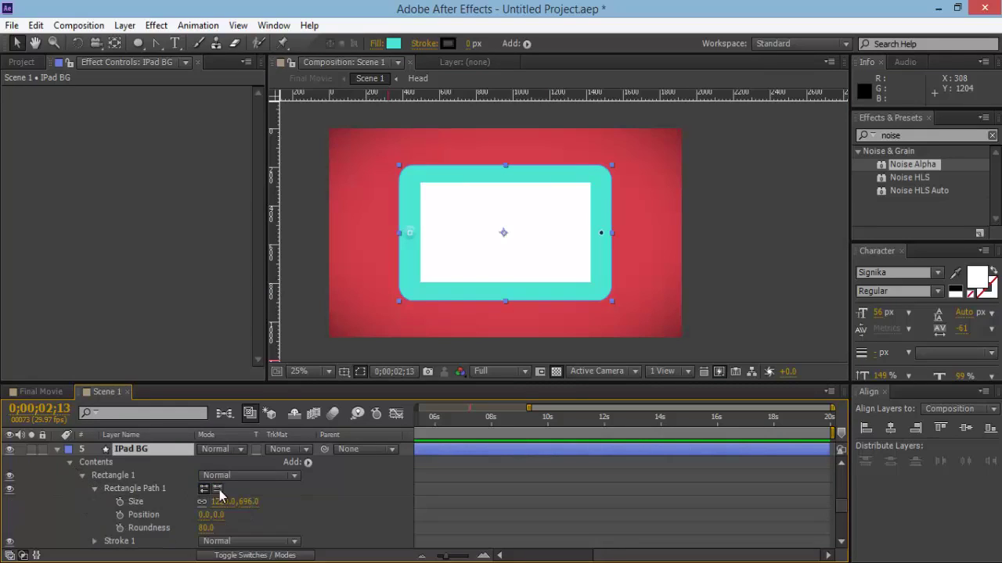
left_click(206, 528)
type("75")
key("Return")
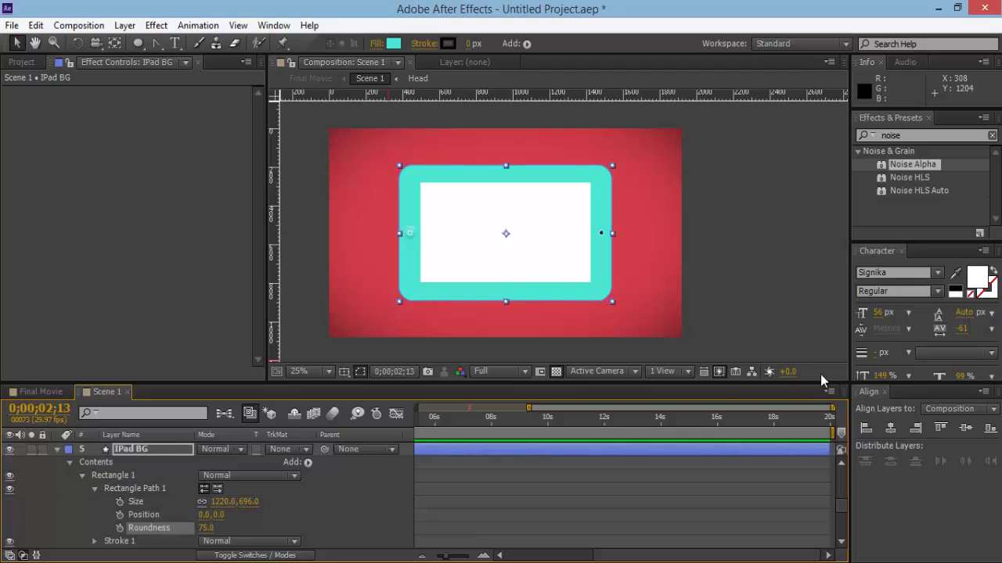
left_click(710, 498)
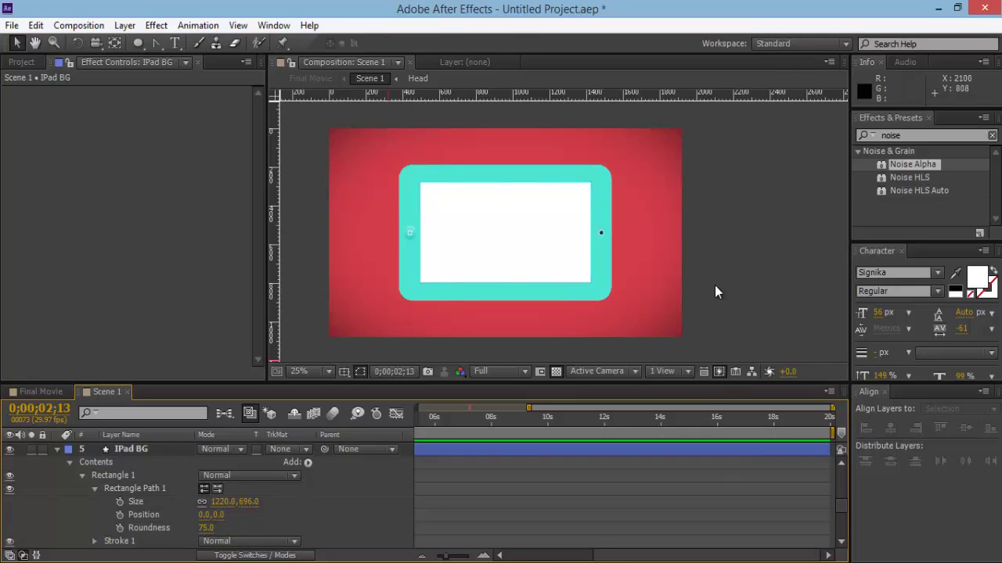
Collapse the expanded properties of the IPad BG, Square and Shape Layer 1 layers in the timeline
left_click(55, 452)
scroll(56, 469, "up", 3)
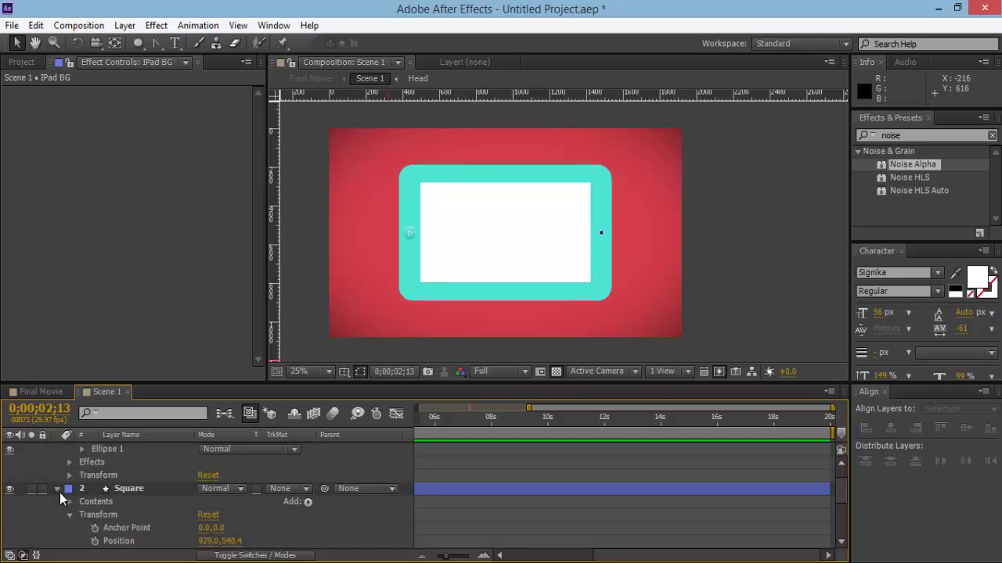
left_click(55, 488)
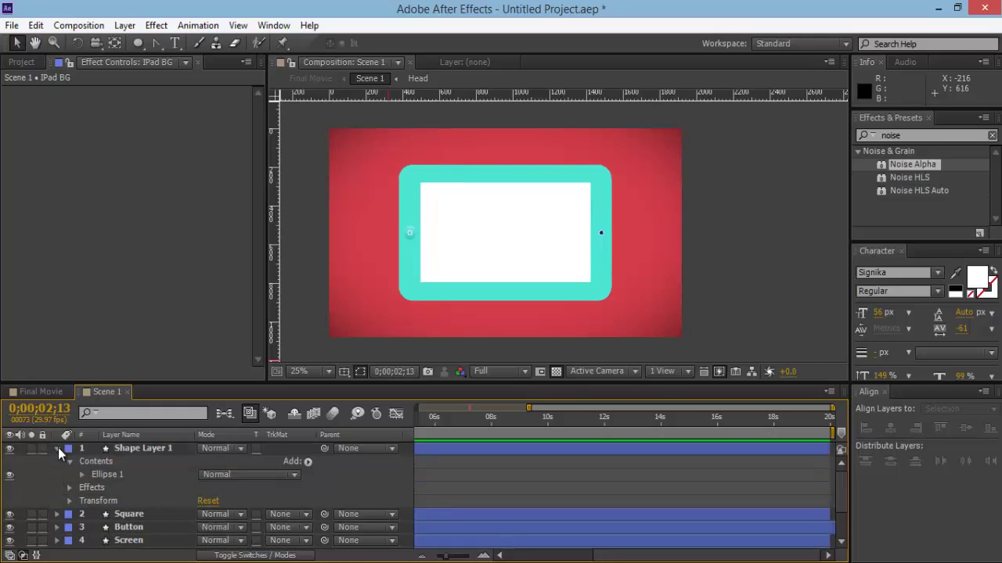
left_click(57, 448)
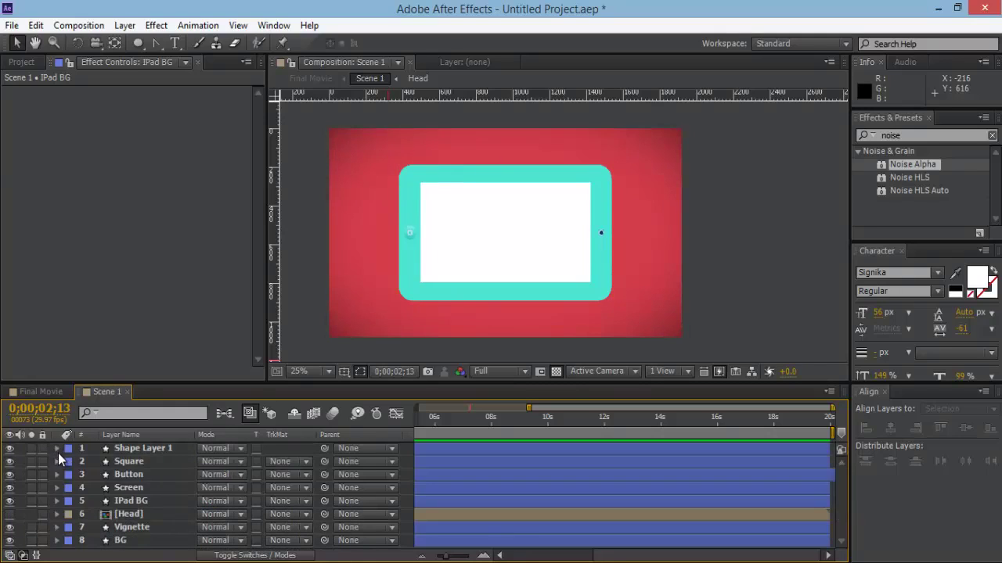
Rename Shape Layer 1, the small dark blue circle, as Camera
left_click(140, 505)
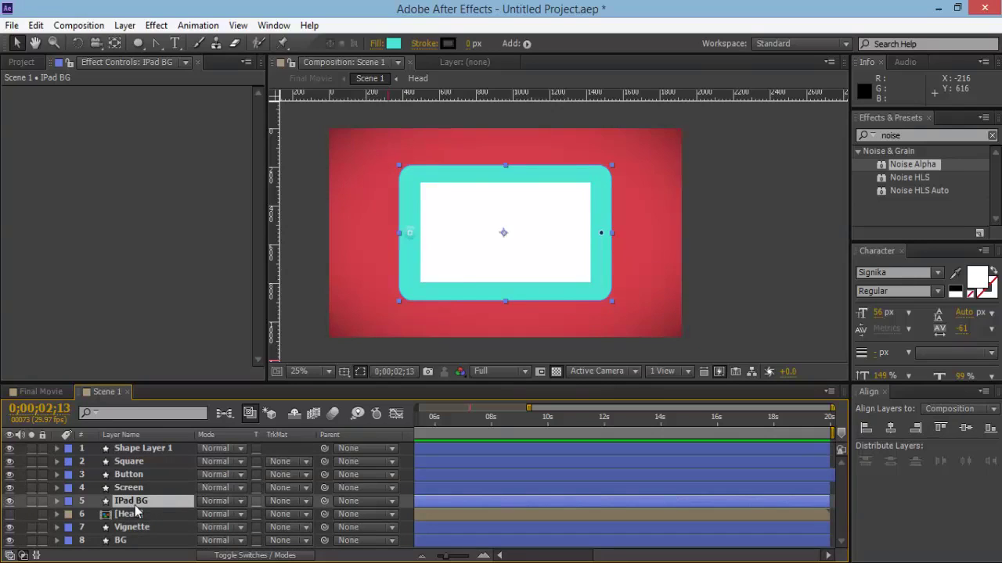
left_click(147, 448)
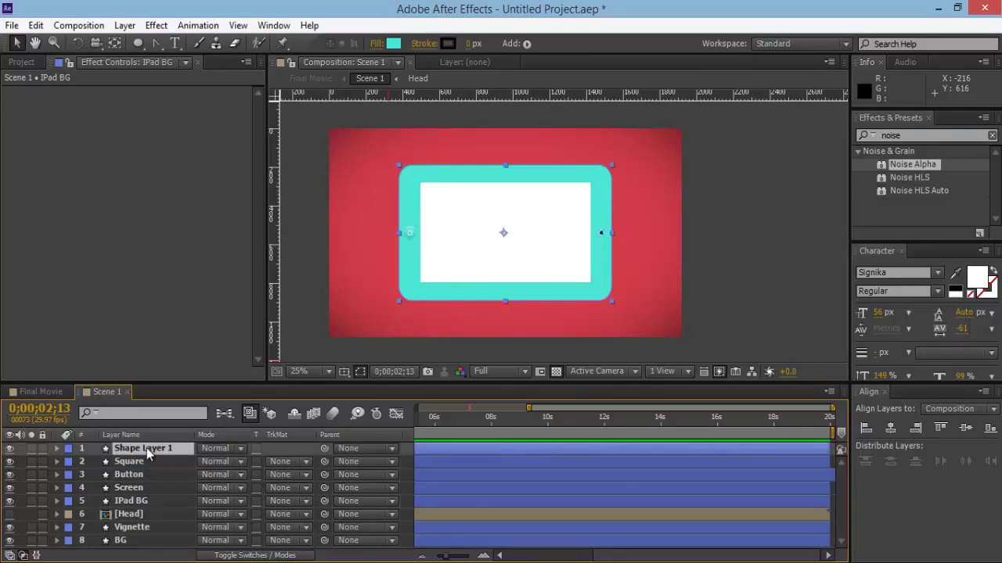
type("Camera")
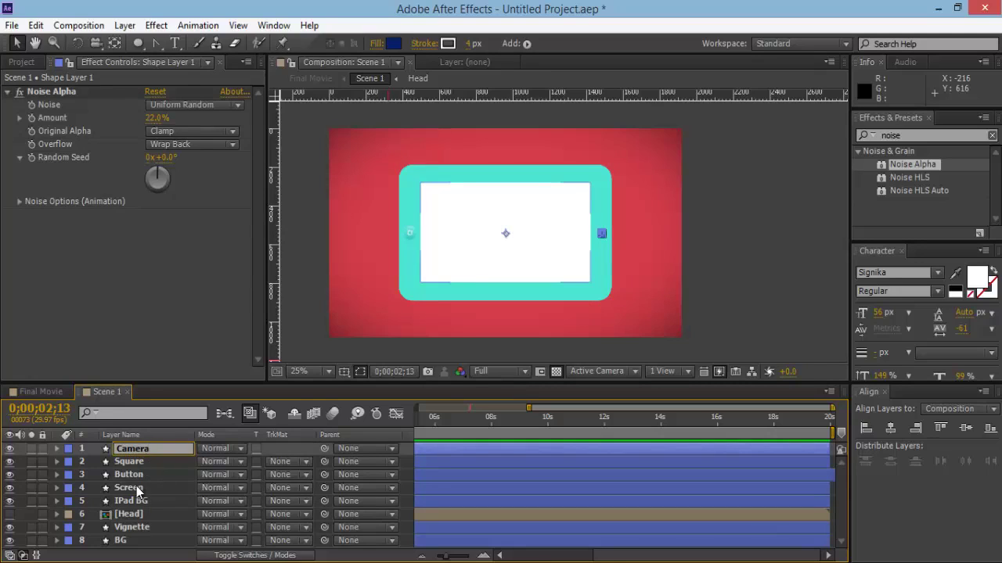
Pre-compose the Camera, Square, Button, Screen and IPad BG layers into a new composition named IPad, moving all attributes
left_click(138, 500)
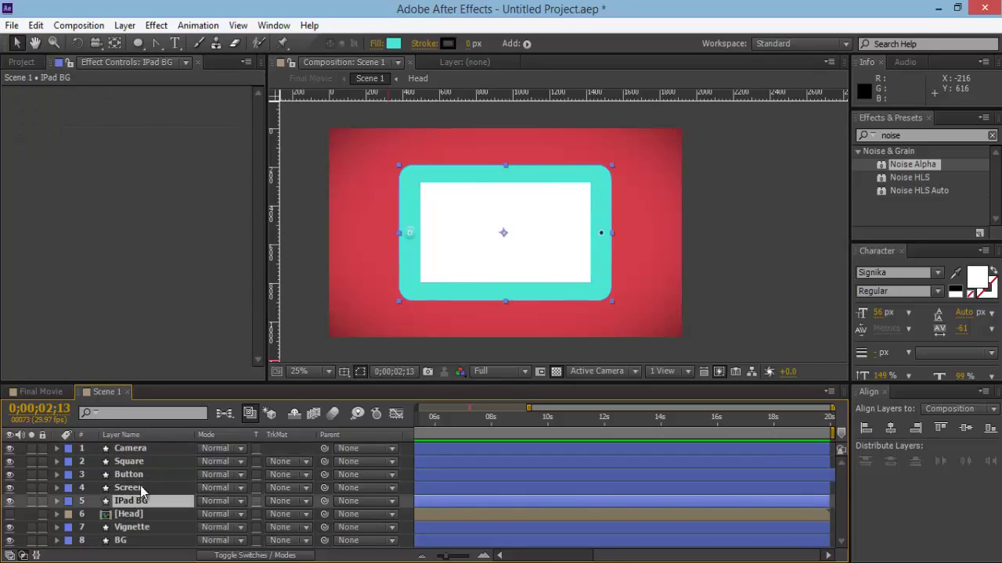
left_click(147, 452, "shift")
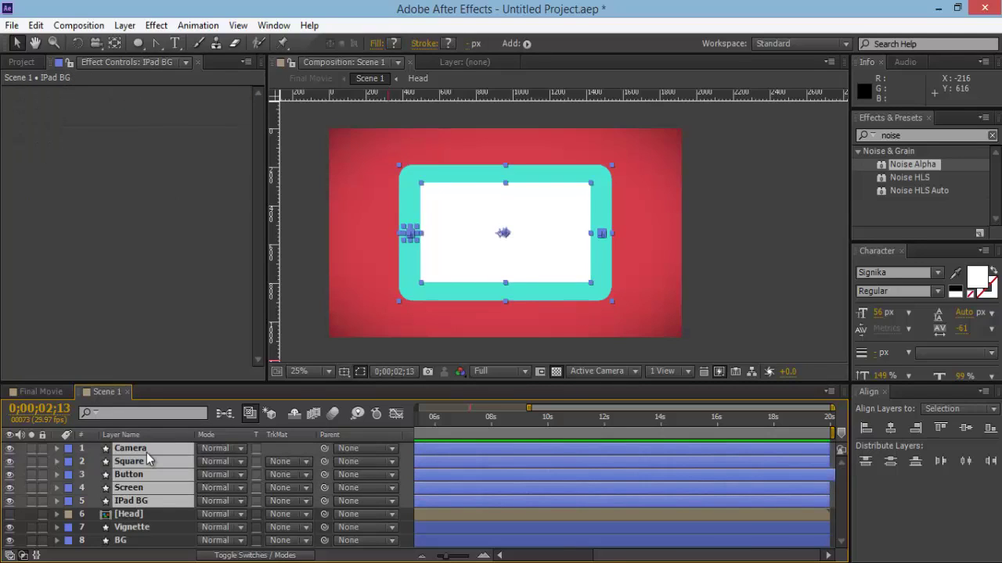
key("ctrl+shift+c")
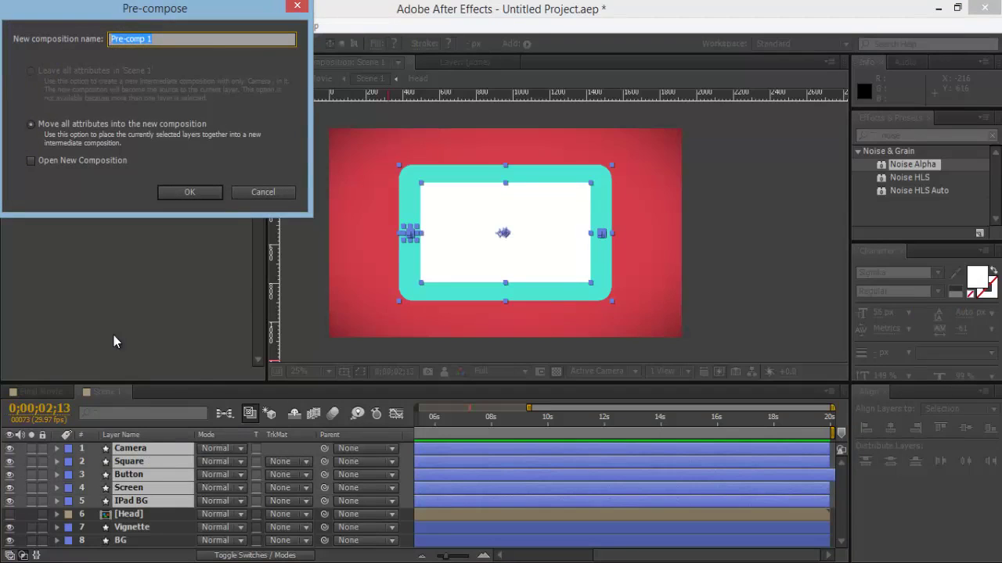
type("IPad")
key("Return")
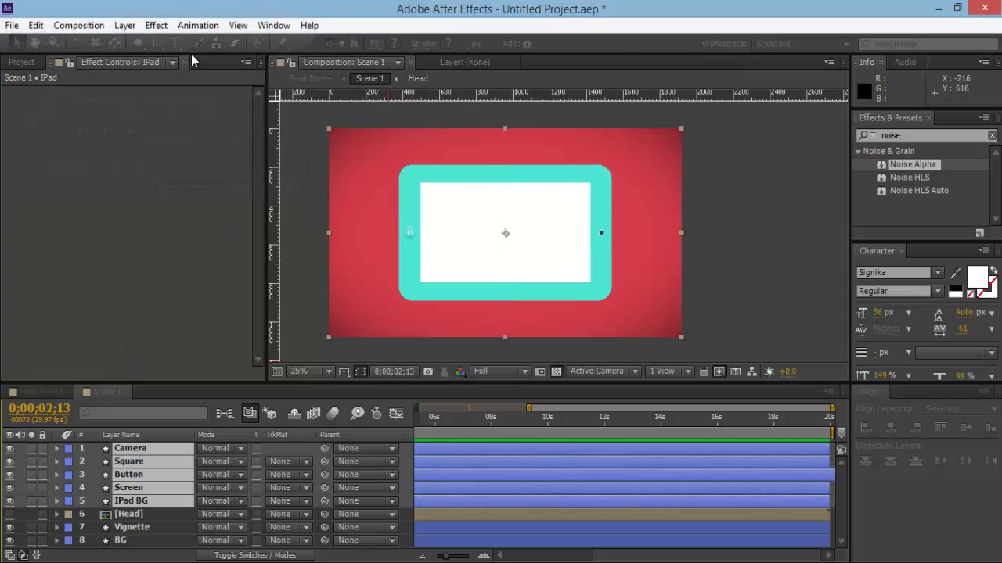
left_click(167, 498)
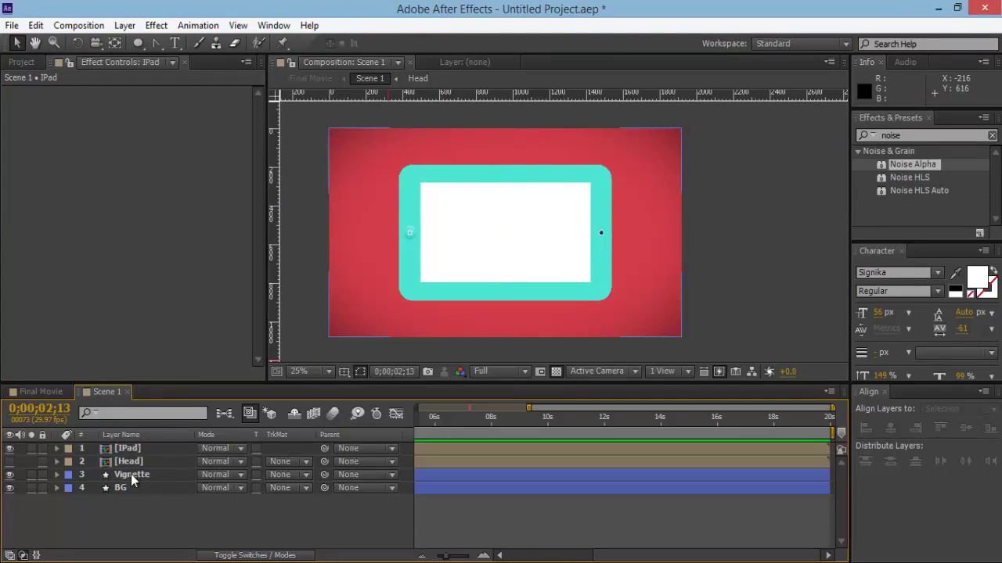
Lock the Vignette and BG layers and hide them from the layer list as shy layers
left_click(131, 474)
left_click(140, 486)
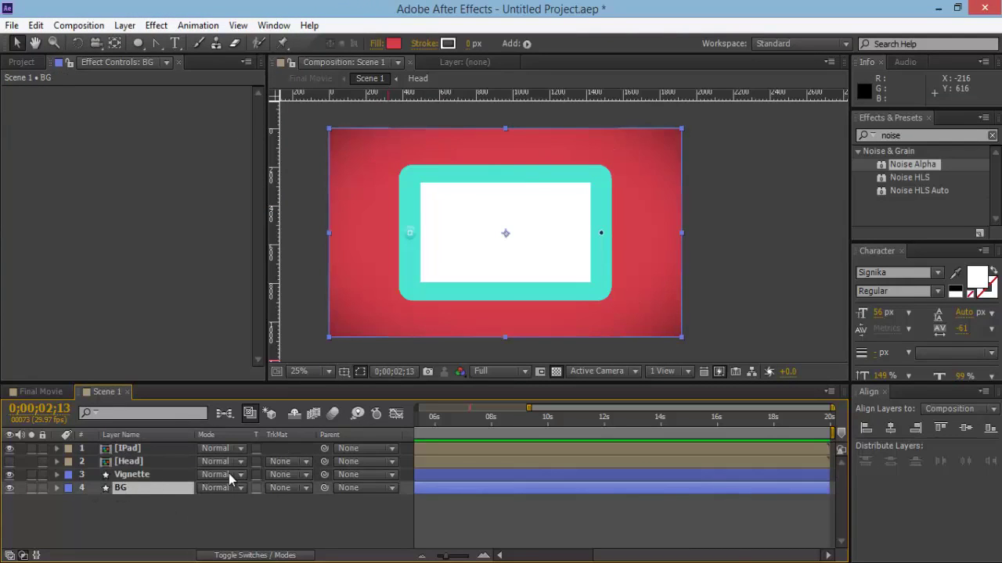
left_click(287, 554)
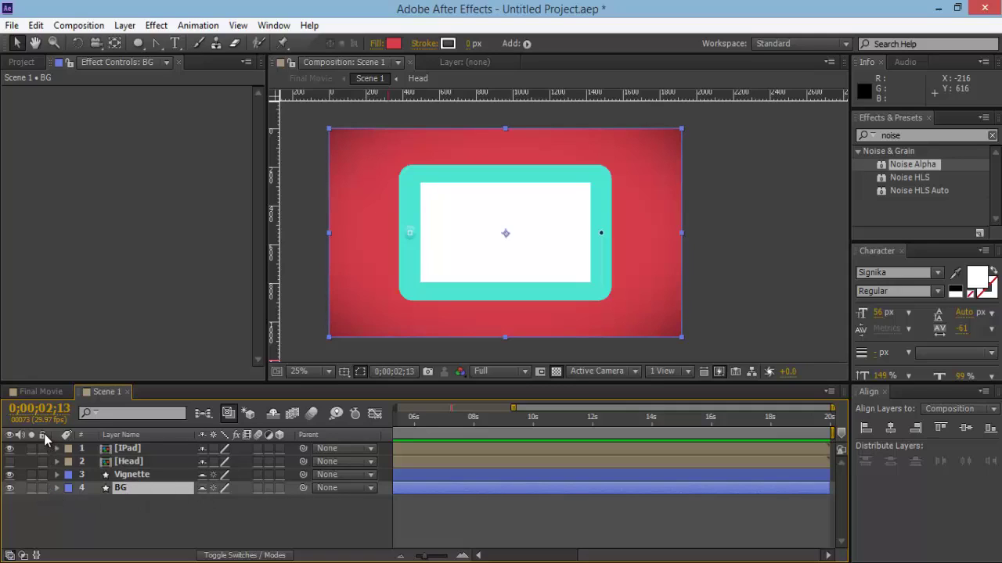
left_click_drag(42, 488, 43, 475)
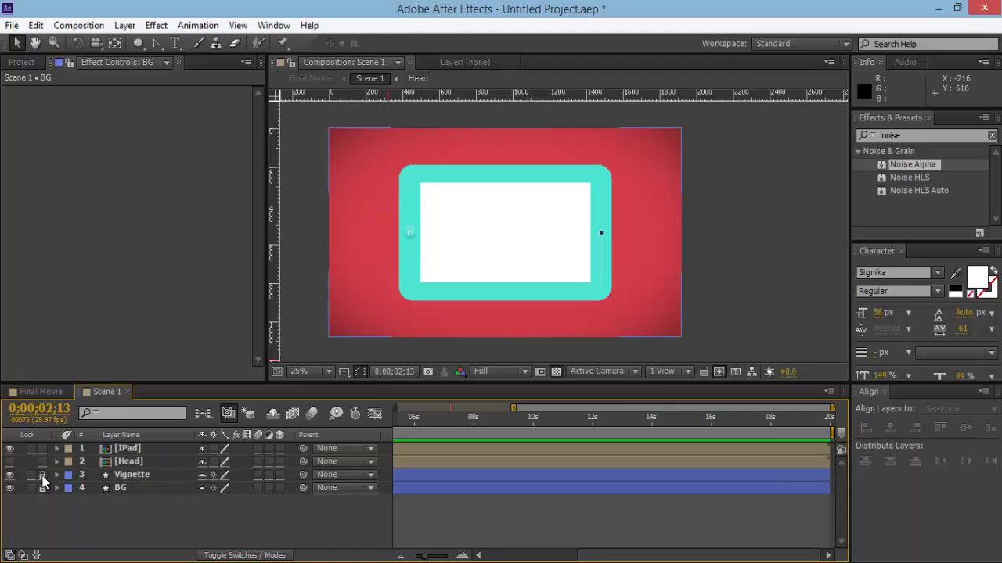
left_click(271, 414)
Try moving the IPad layer around over the locked background and undo the moves
left_click_drag(673, 261, 677, 234)
key("ctrl+z")
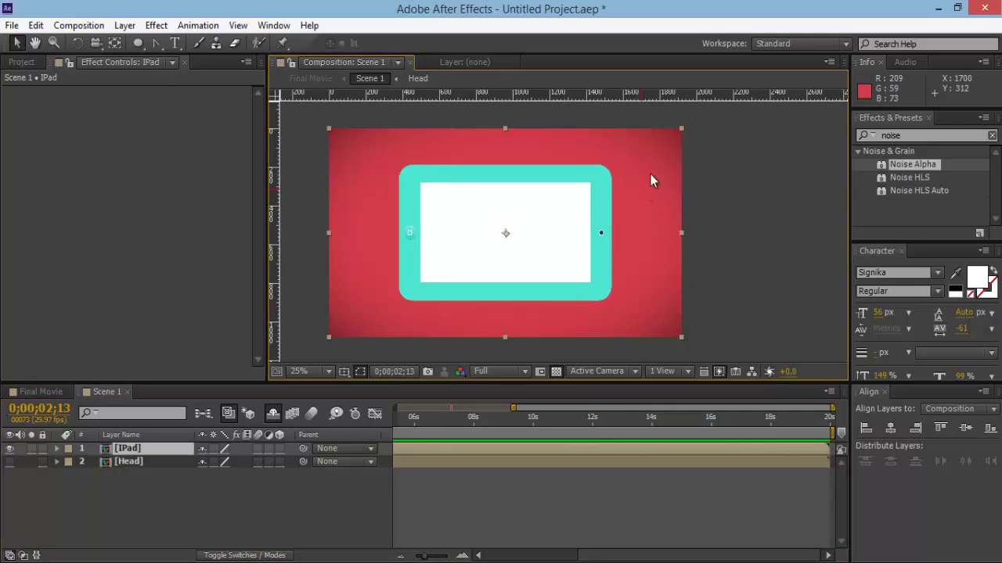
key("ctrl+z")
left_click_drag(666, 205, 626, 234)
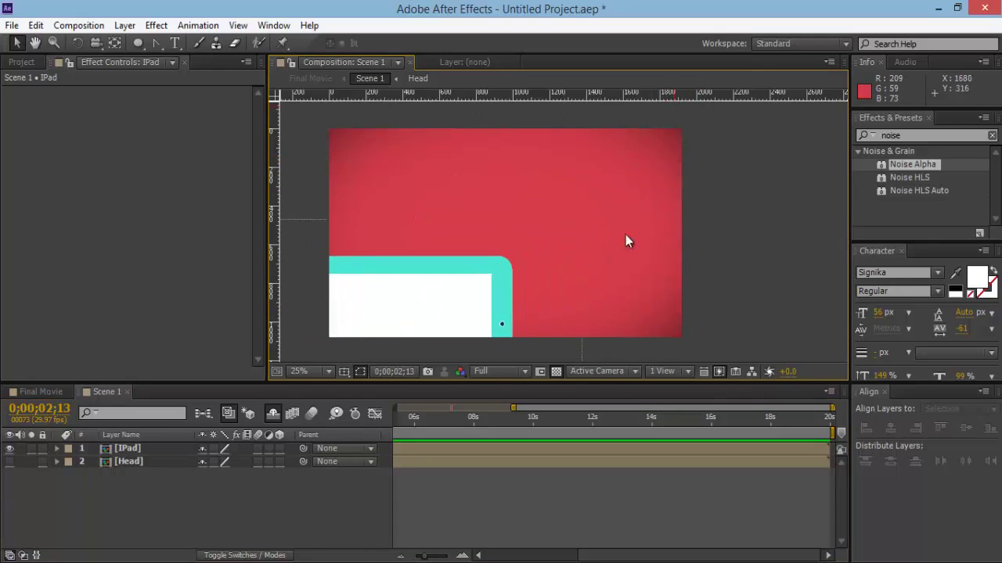
left_click(746, 268)
left_click(204, 509)
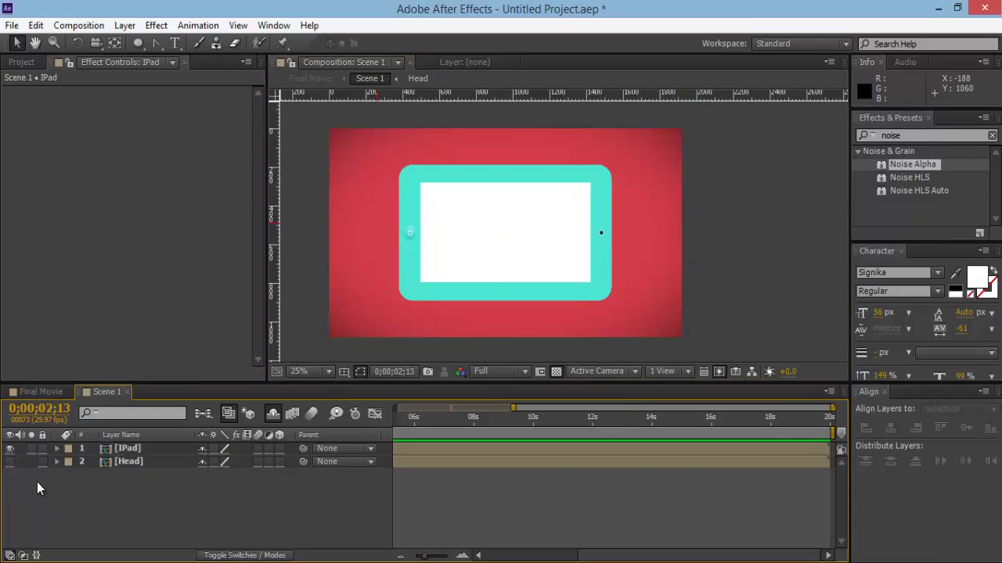
Make the Head layer visible and reorder the IPad layer beneath it
left_click(10, 463)
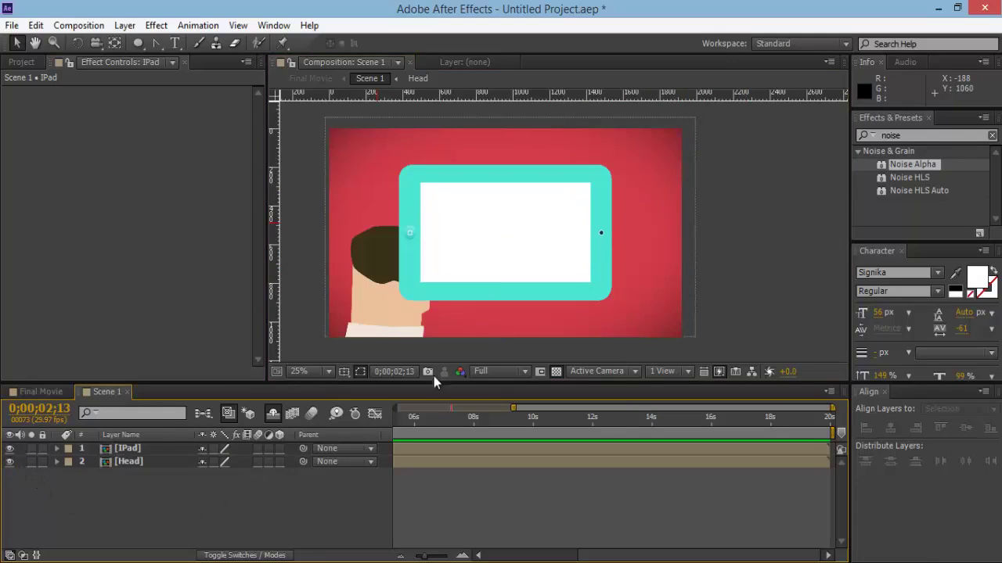
left_click(136, 450)
mouse_move(137, 450)
left_mouse_down()
mouse_move(140, 478)
mouse_move(142, 469)
left_mouse_up()
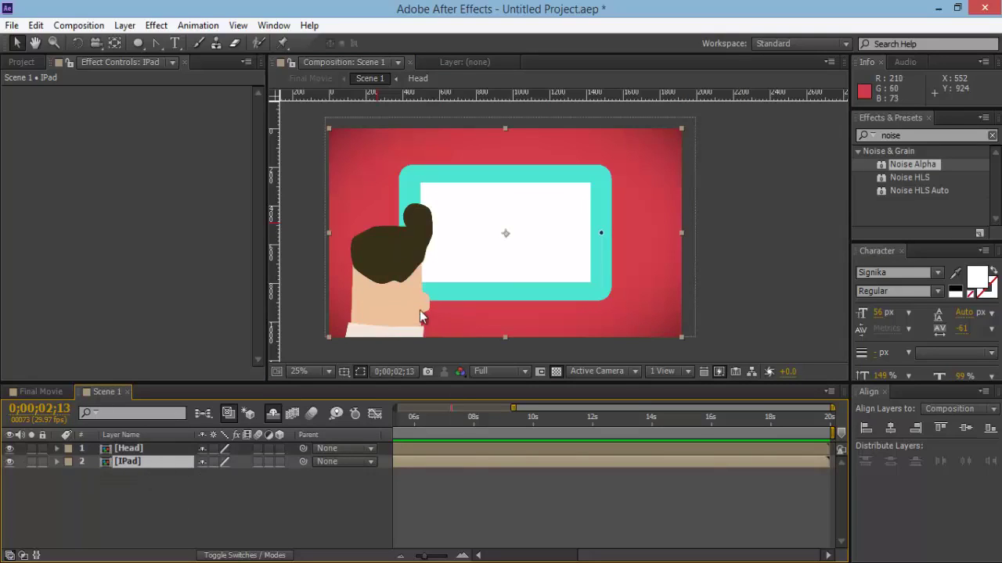
Nudge the Head slightly to the left and move the IPad up and to the right of the frame's centre
left_click(132, 450)
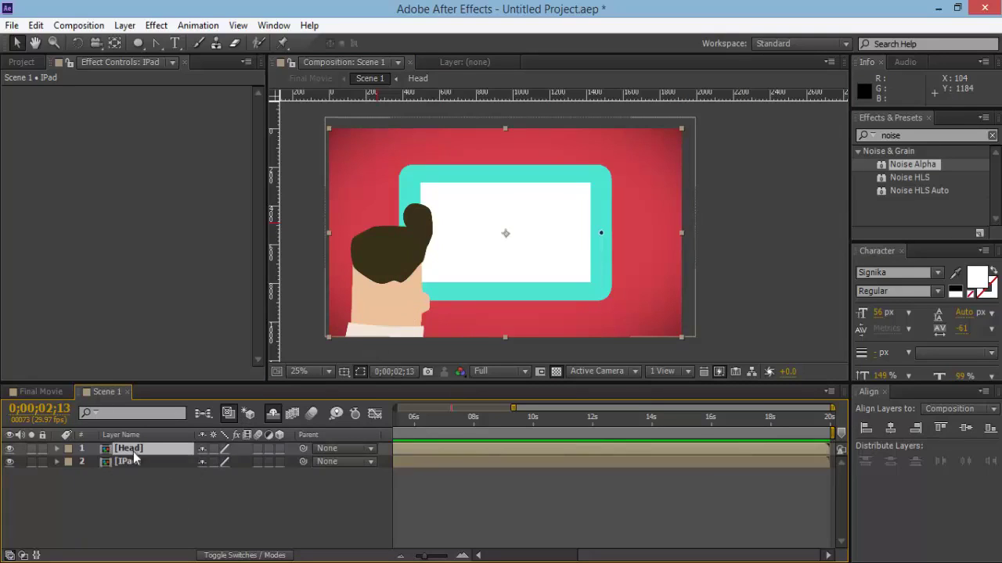
mouse_move(377, 313)
left_mouse_down()
mouse_move(364, 324)
mouse_move(376, 320)
left_mouse_up()
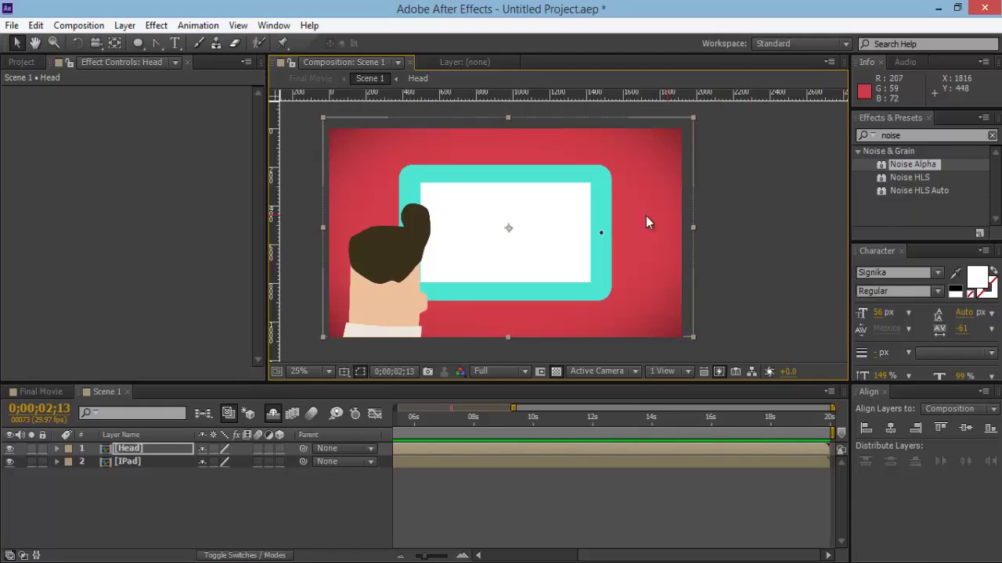
left_click(169, 466)
left_click_drag(668, 219, 678, 209)
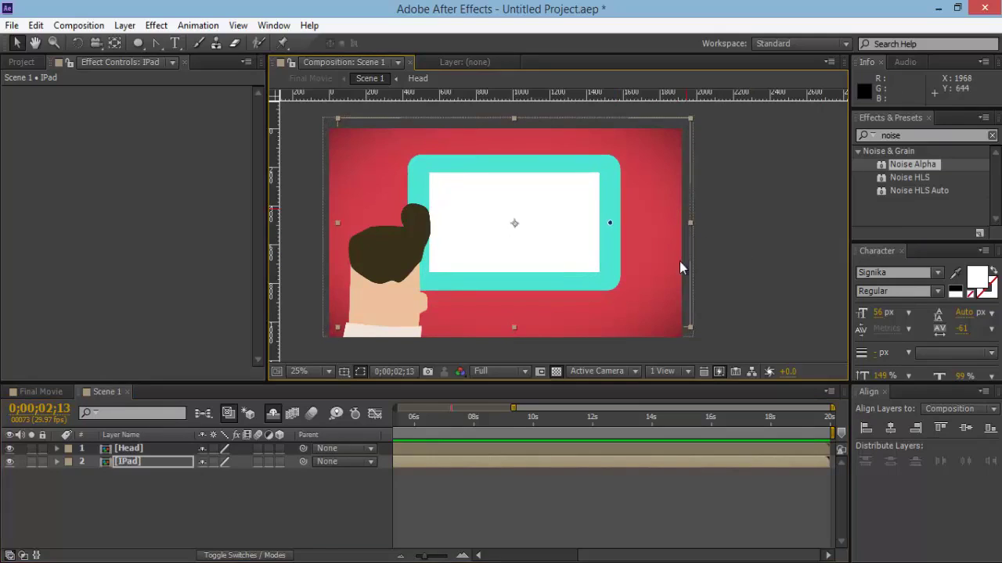
left_click_drag(630, 268, 633, 268)
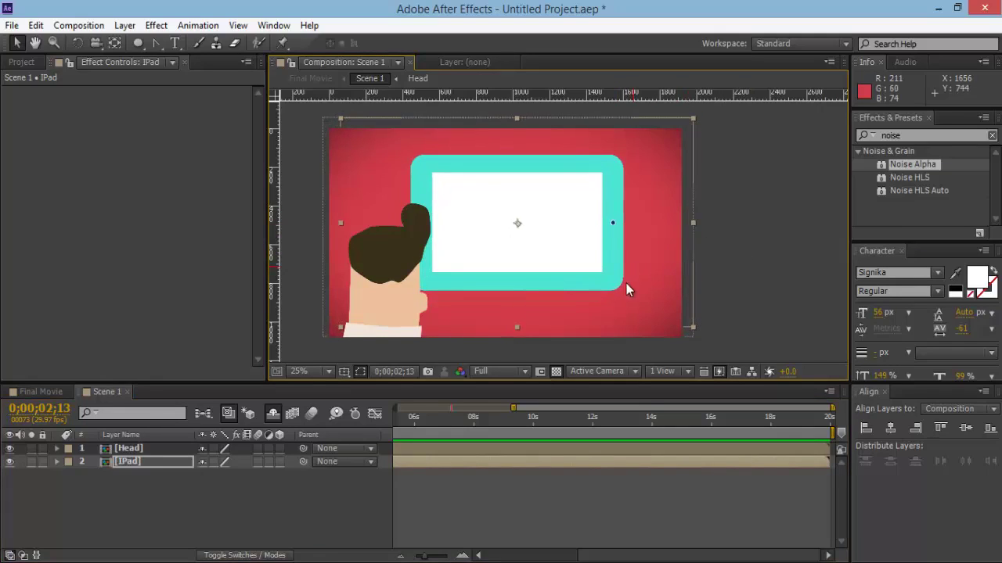
Set the Head layer's scale to 100% and move it down and left against the frame's lower-left corner
left_click(147, 449)
key("s")
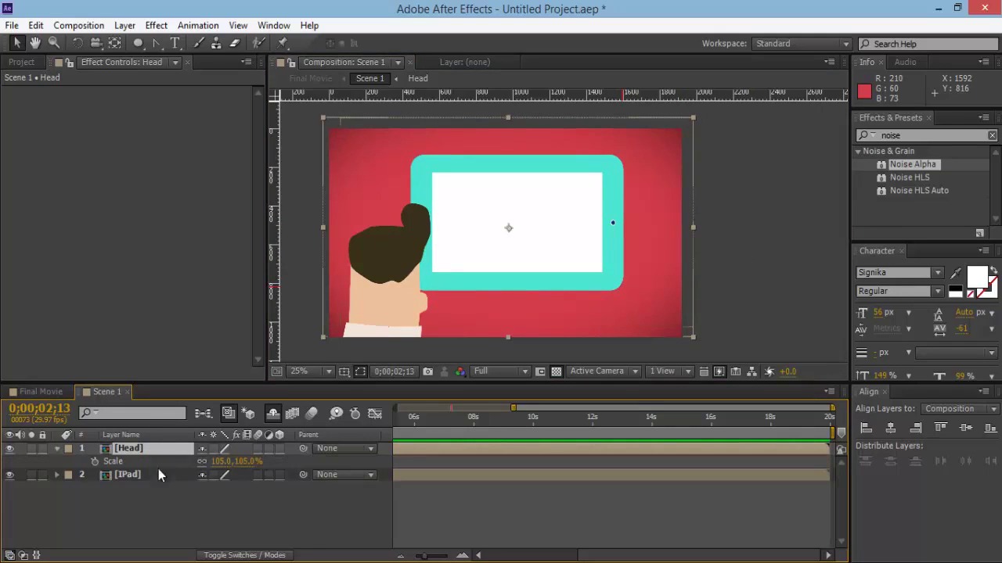
left_click(235, 461)
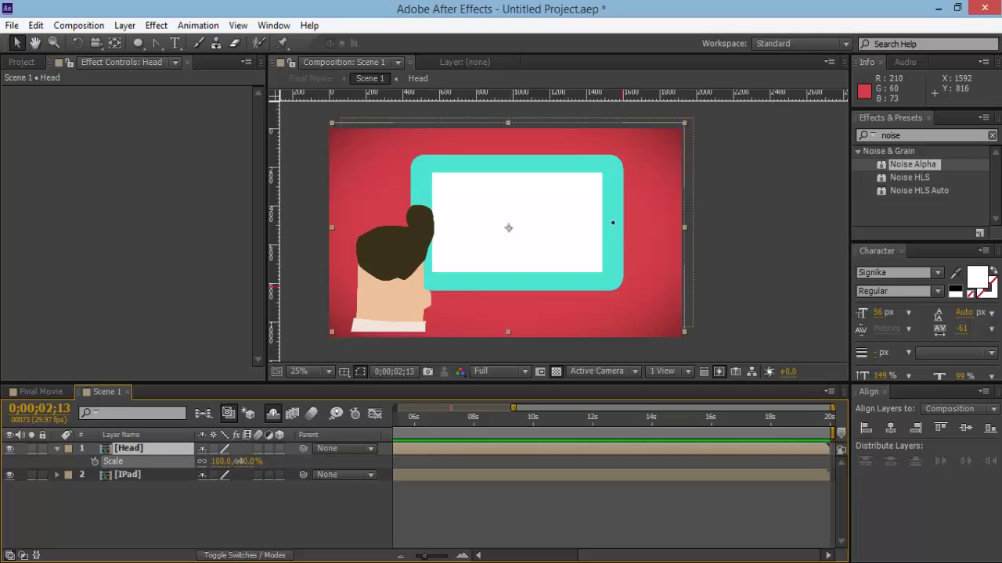
type("100")
key("Return")
left_click_drag(359, 331, 357, 332)
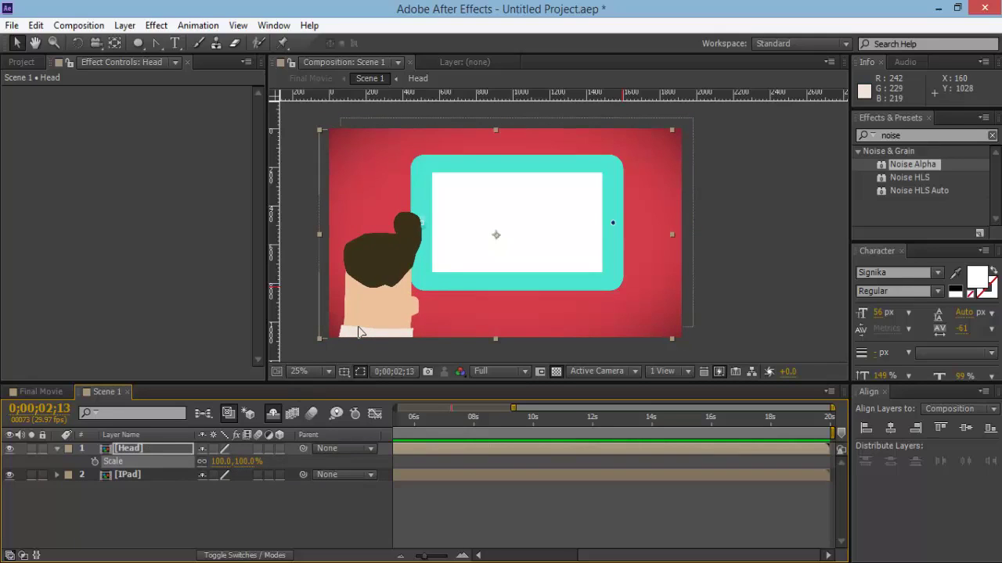
Try nudging the Head layer slightly to the left, then restore its position and deselect it
key("Left")
key("Left")
key("Left")
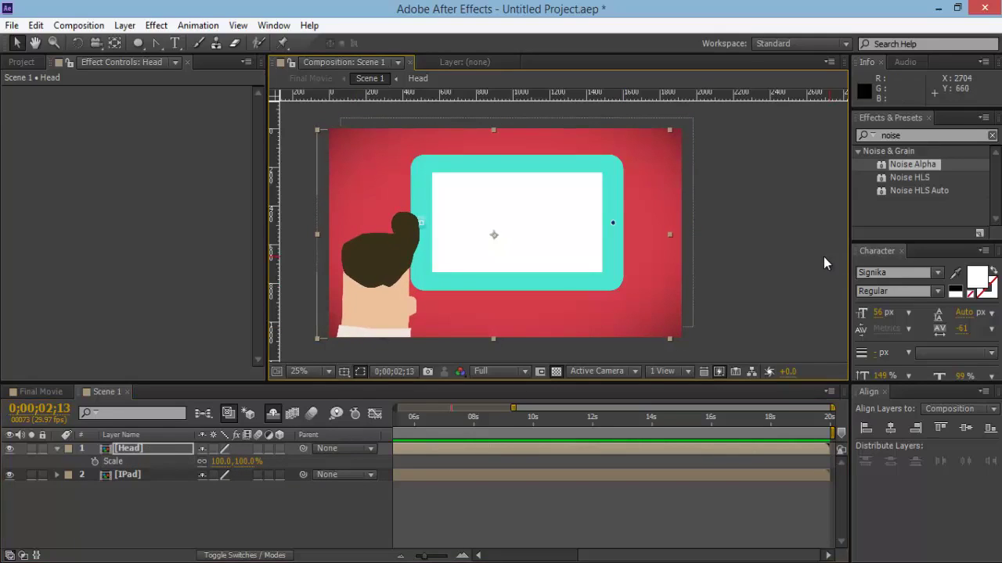
left_click_drag(629, 239, 633, 243)
left_click(729, 230)
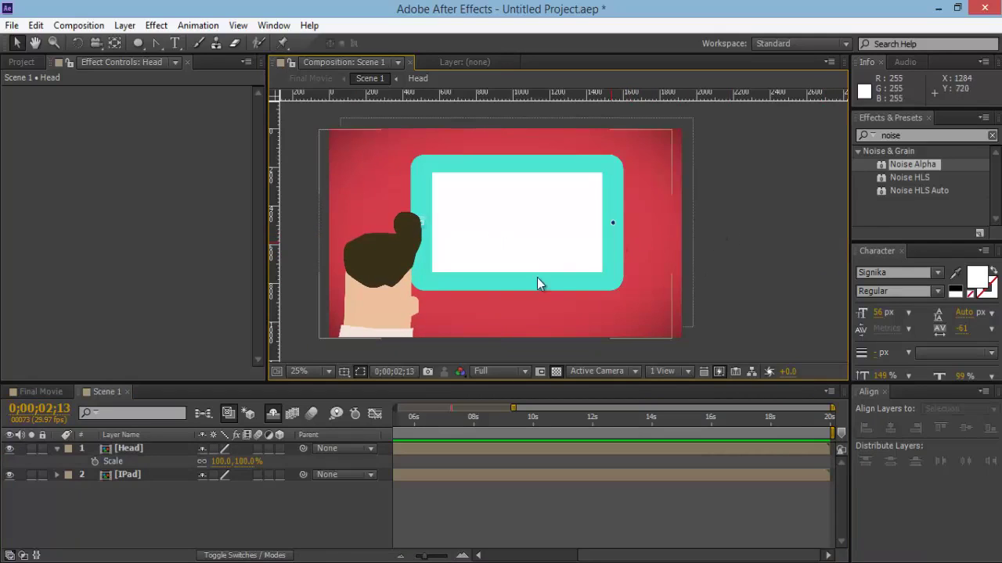
Move the IPad layer slightly up and to the right, away from the head
left_click(138, 475)
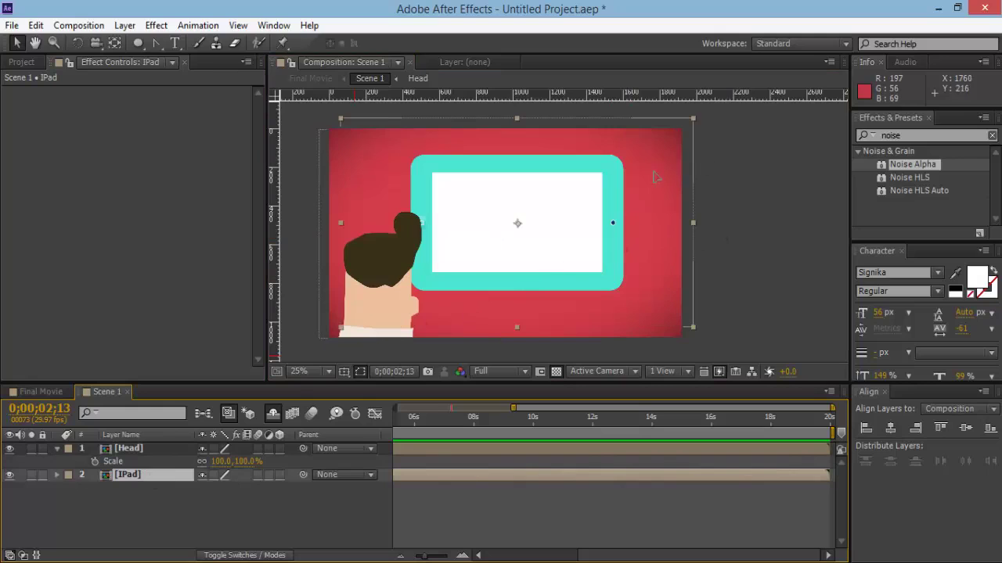
key("Up")
key("Up")
key("Up")
key("Up")
key("Right")
key("Right")
key("Right")
key("Right")
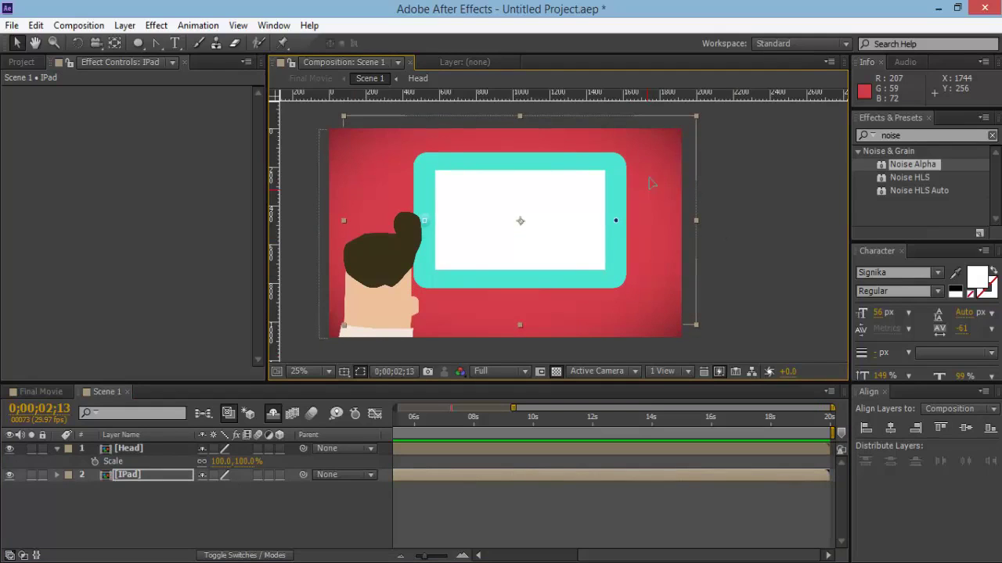
left_click_drag(649, 183, 648, 175)
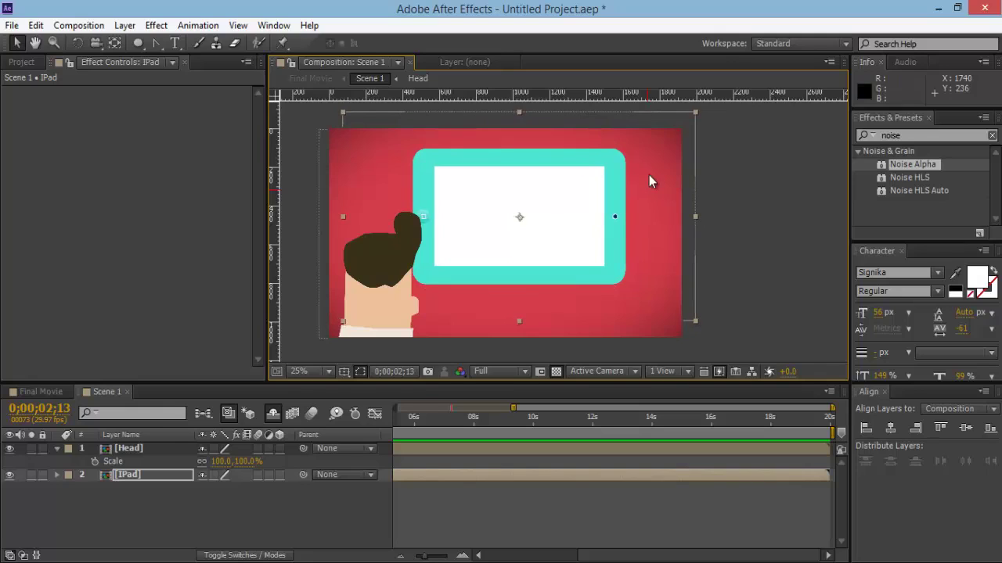
Enlarge the Head layer to 125% scale and reposition it so the collar sits in the frame's lower-left corner
left_click(154, 448)
left_click_drag(362, 298, 345, 299)
key("s")
key("s")
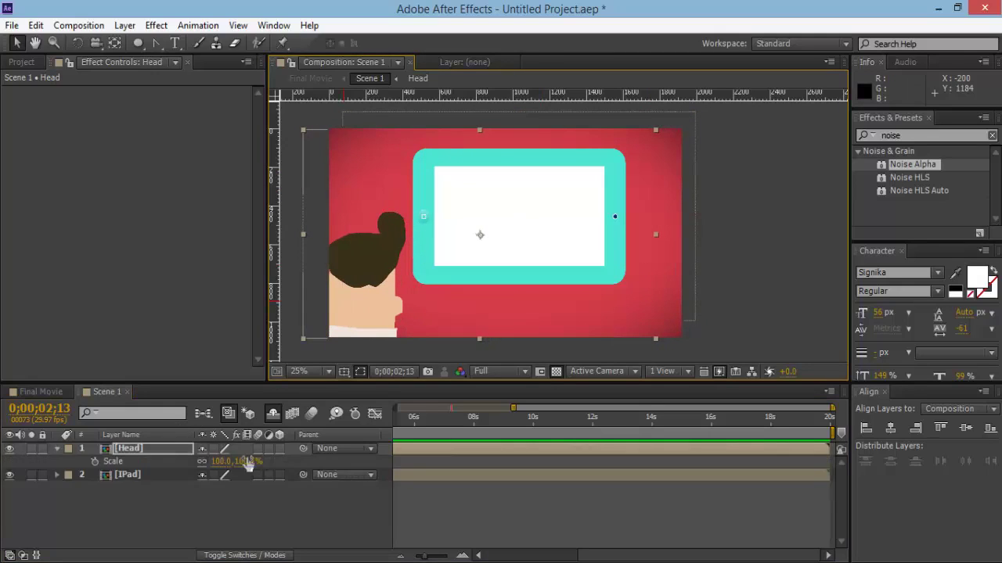
left_click_drag(249, 457, 261, 457)
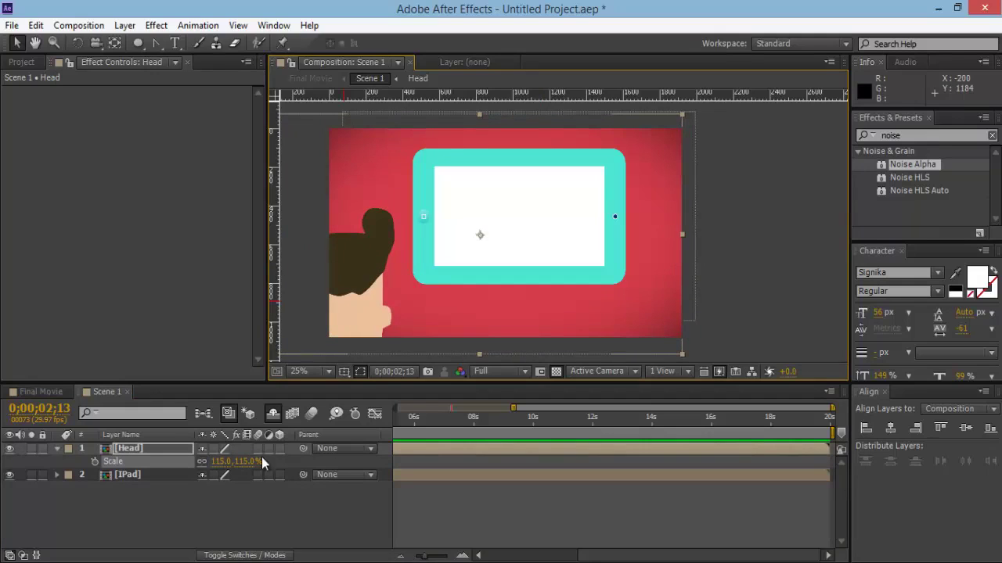
mouse_move(371, 294)
left_mouse_down()
mouse_move(387, 275)
mouse_move(384, 289)
left_mouse_up()
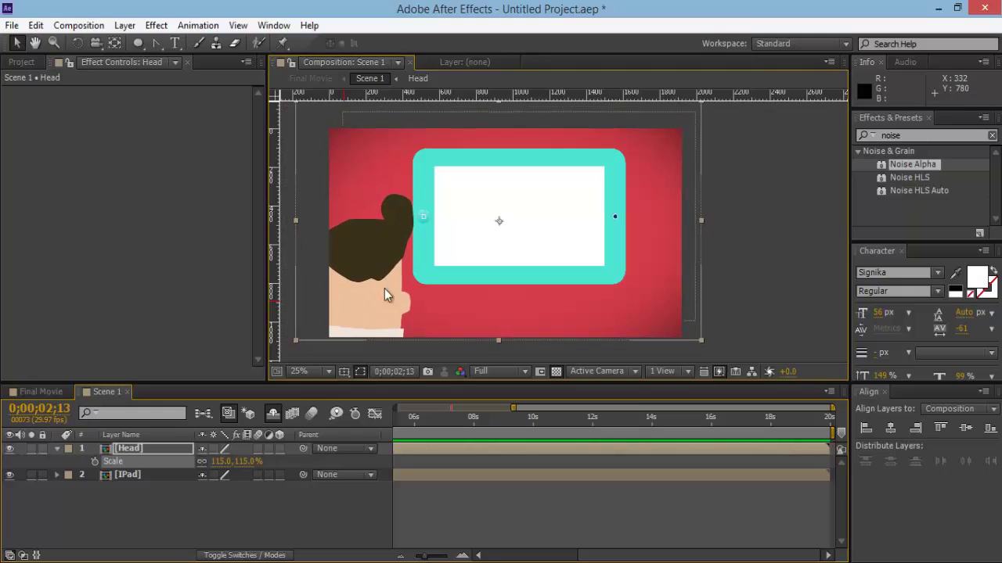
left_click_drag(253, 457, 263, 457)
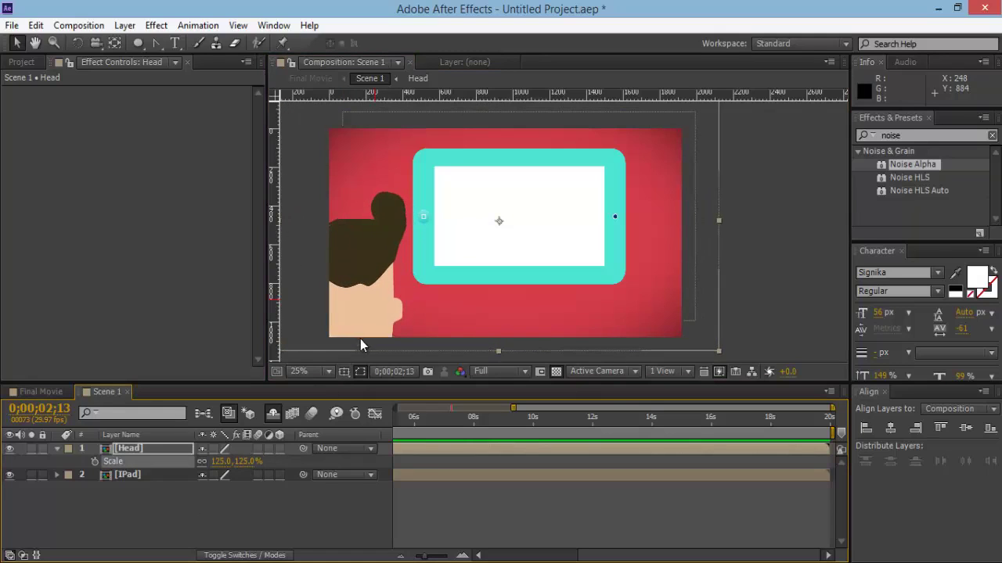
left_click_drag(371, 326, 378, 327)
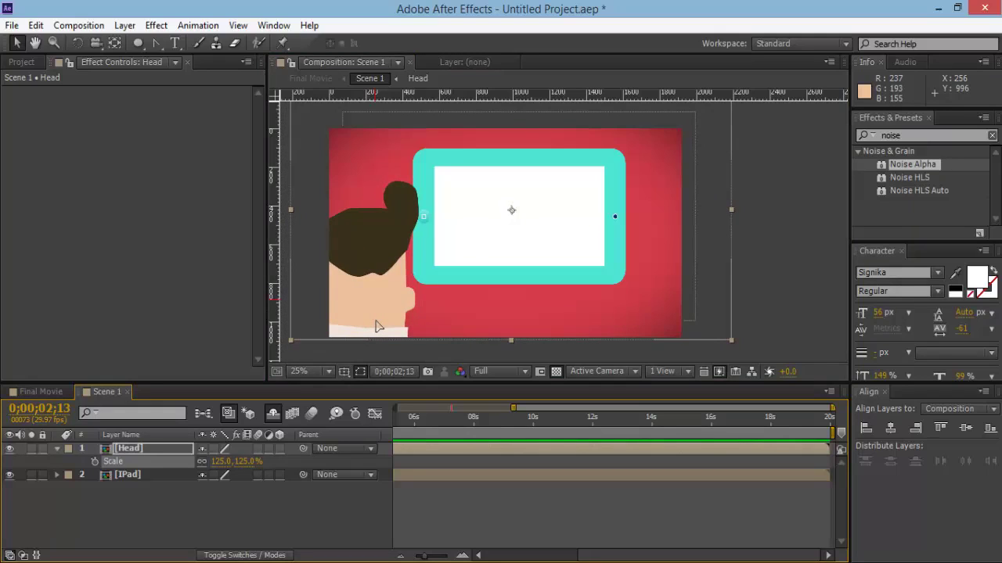
left_click(801, 277)
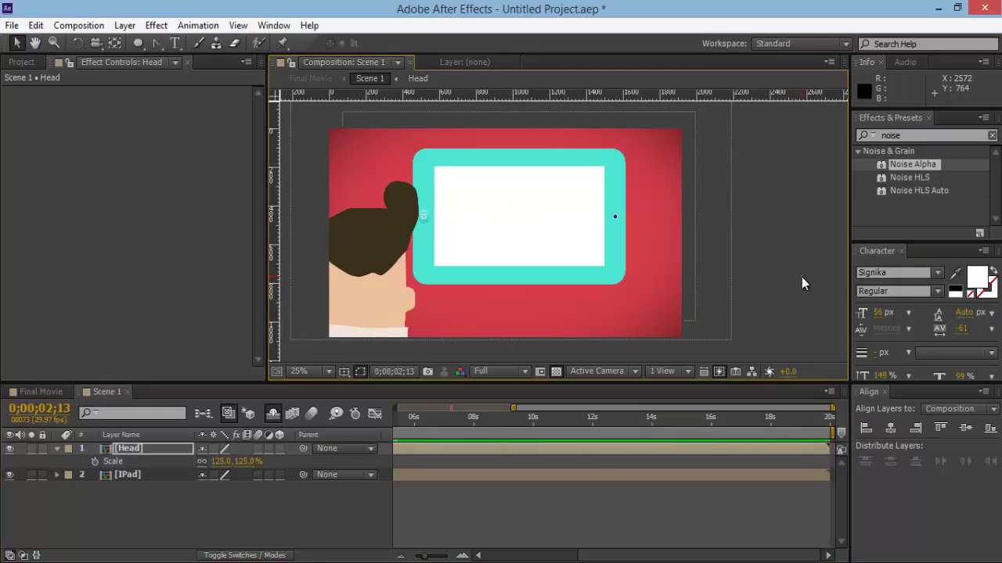
Shift the IPad layer slightly left and down so its left edge sits behind the hair
left_click(127, 475)
left_click_drag(572, 219, 570, 224)
key("Left")
key("Left")
key("Left")
key("Left")
key("Left")
key("Left")
key("Left")
key("Left")
key("Left")
key("Left")
key("Left")
key("Left")
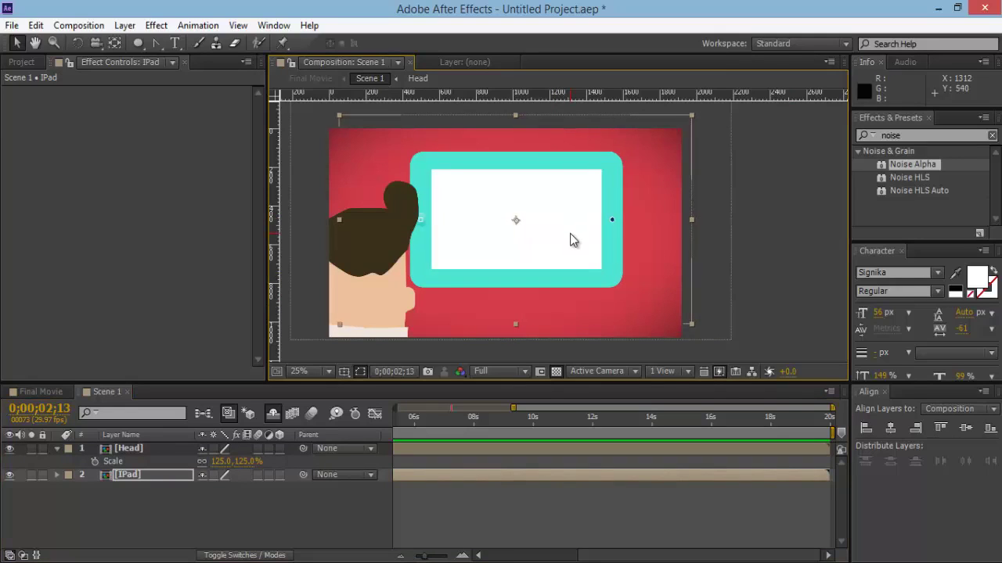
key("Down")
key("Down")
key("Down")
key("Down")
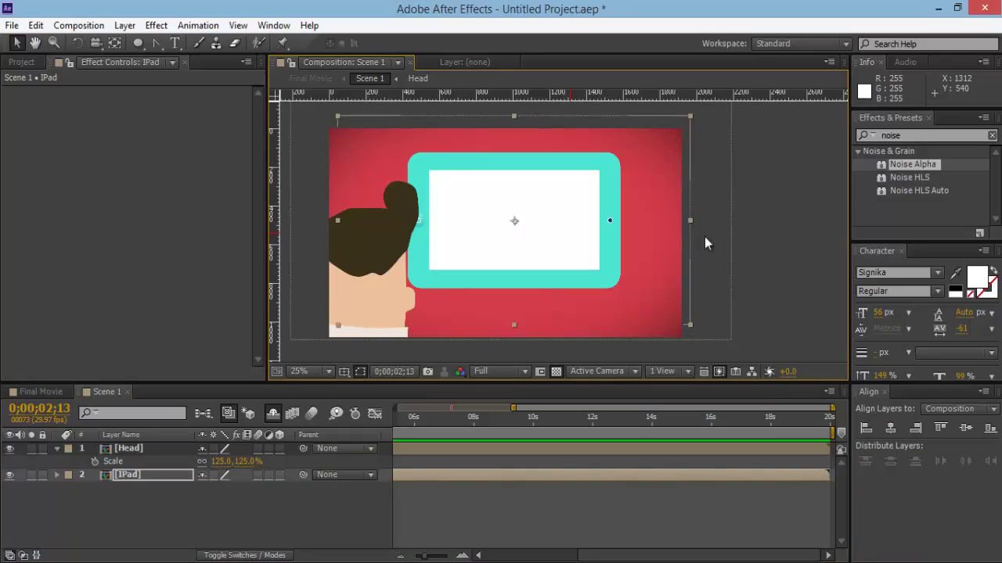
Set the Head layer's scale to 134% and move it slightly right and up to overlap the IPad's left edge
left_click(608, 220)
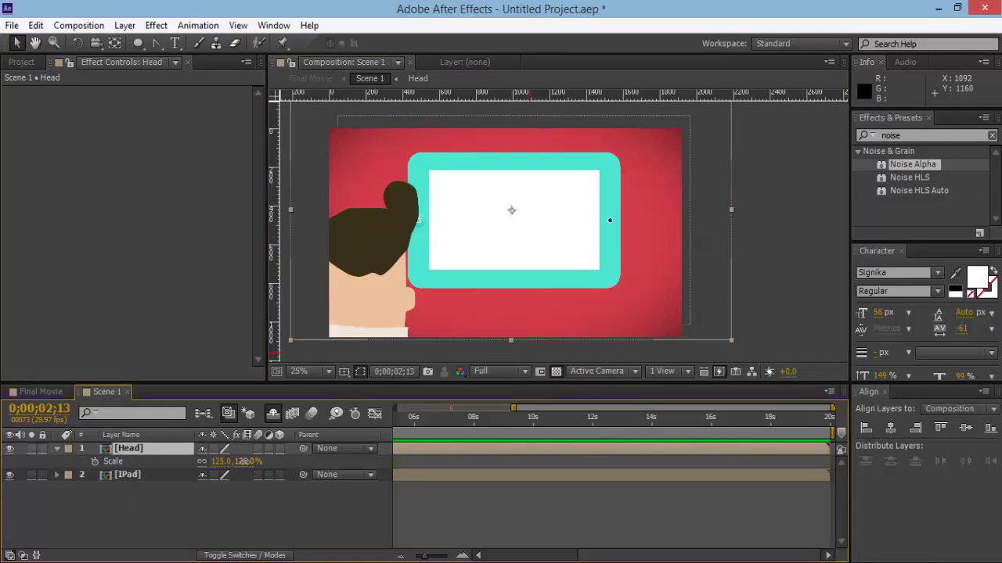
left_click_drag(244, 462, 252, 462)
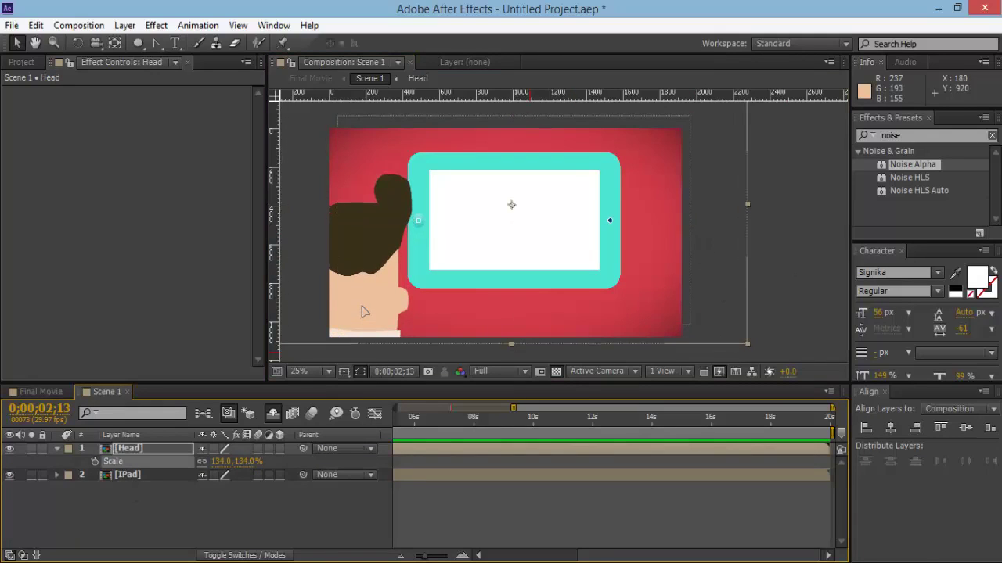
left_click_drag(363, 311, 374, 308)
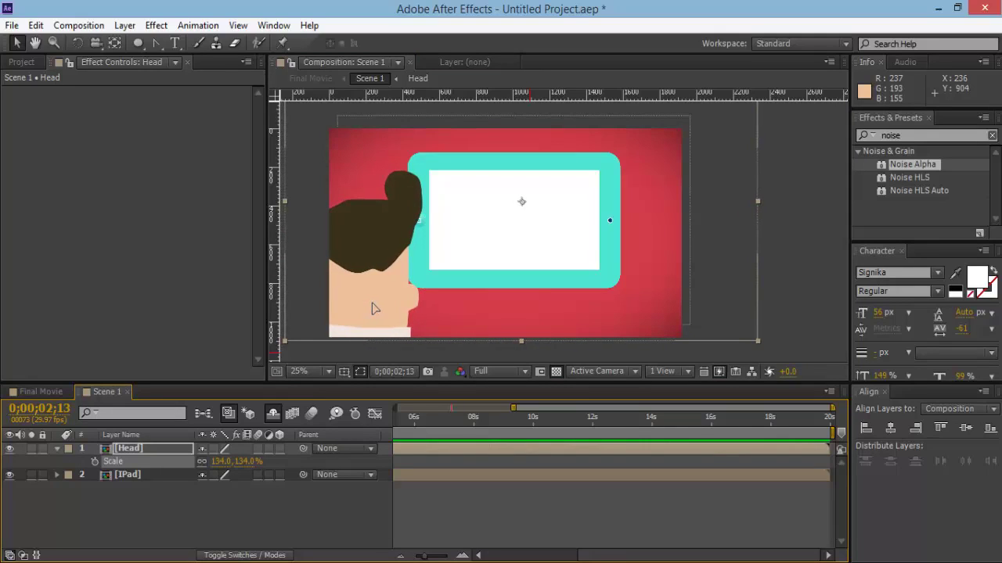
left_click(825, 271)
Lower the IPad layer slightly behind the enlarged head and deselect it
left_click(135, 474)
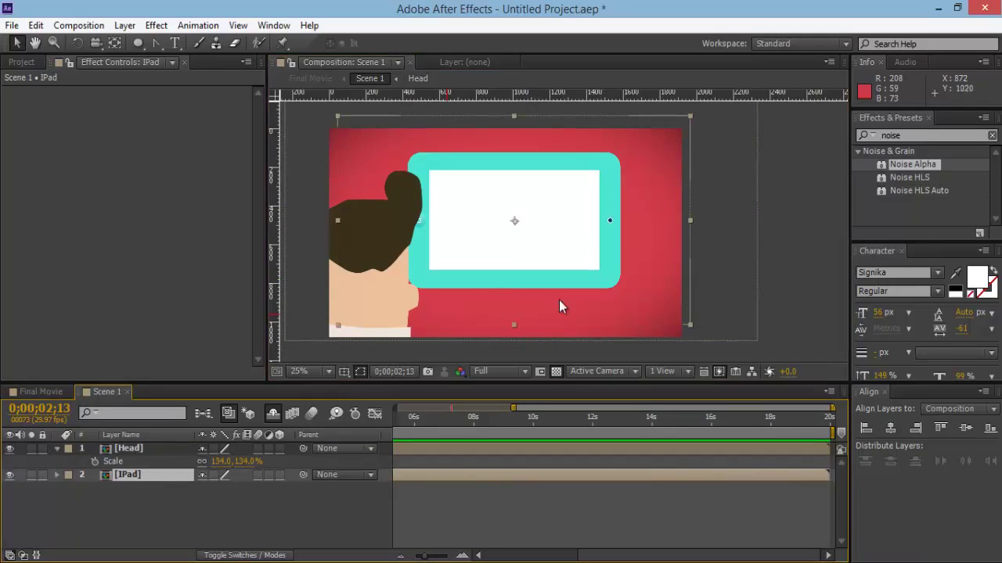
left_click_drag(610, 277, 614, 282)
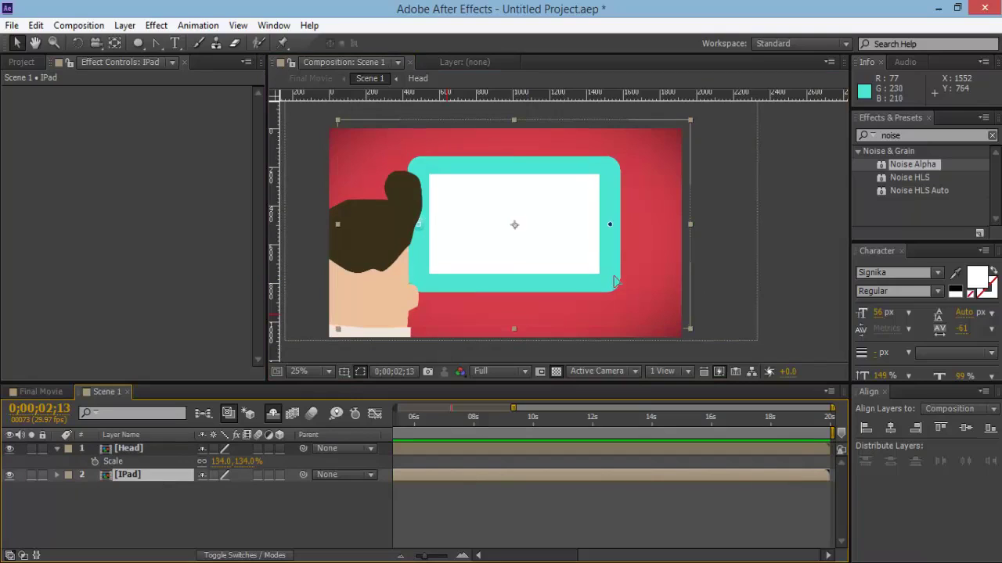
left_click(814, 278)
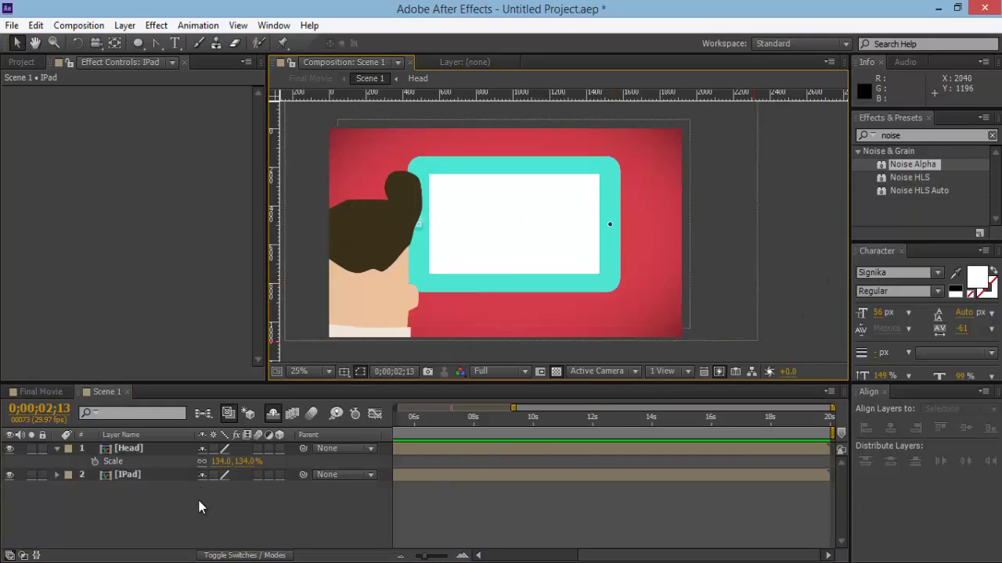
Collapse the Head layer's properties and extend the visible timeline range back to the start of the composition
left_click(57, 449)
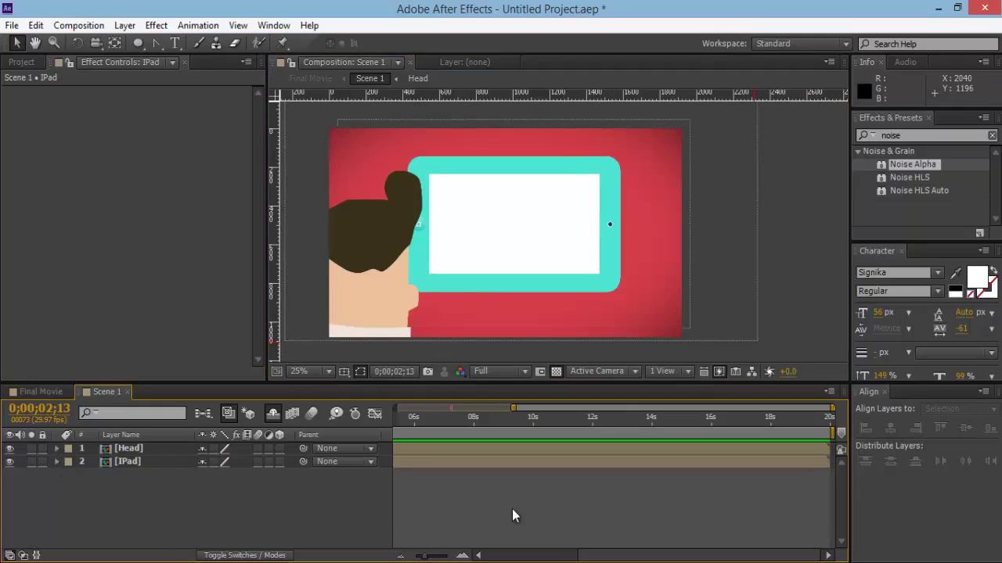
left_click_drag(511, 407, 394, 408)
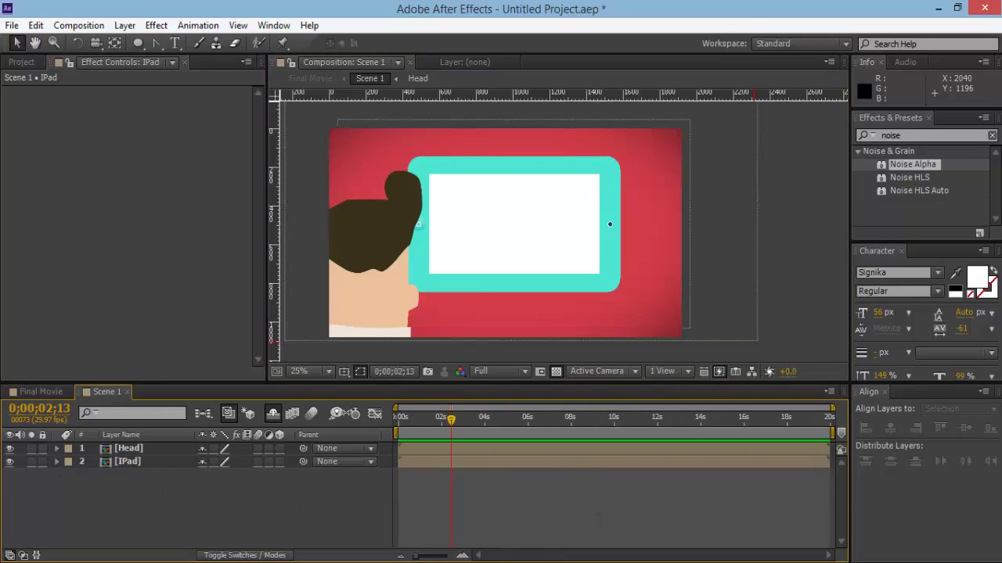